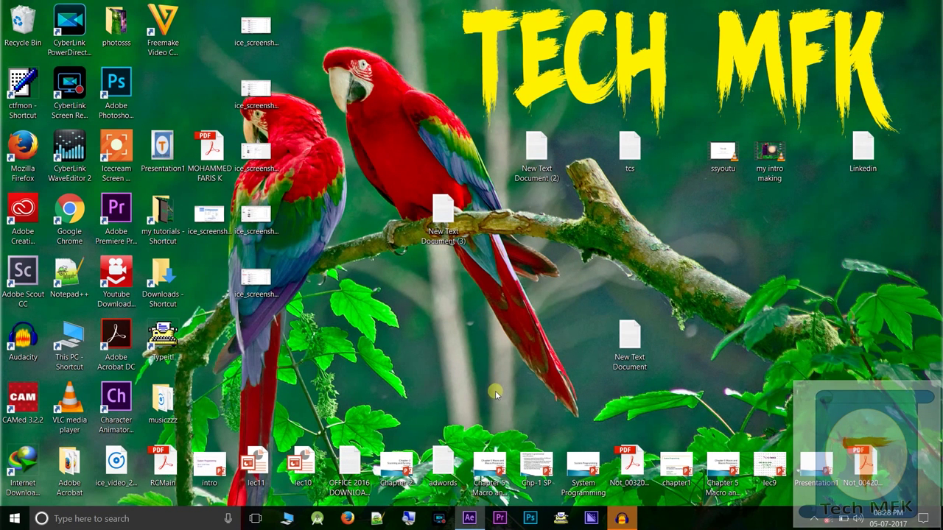
# Step: Bring up the open After Effects project from the taskbar
pyautogui.click(469, 518)
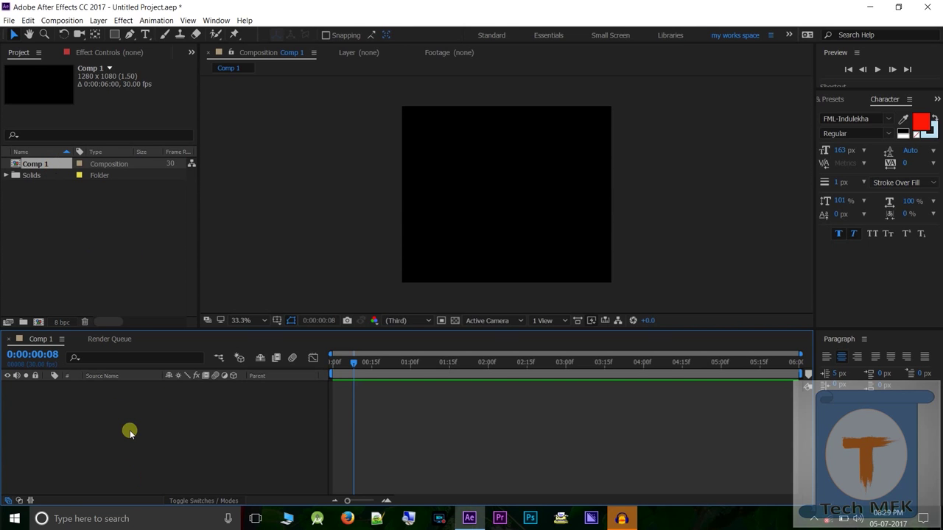
# Step: Create the Deep Green Solid 2 layer, squash it into a horizontal band and move it to the top
pyautogui.rightClick(109, 420)
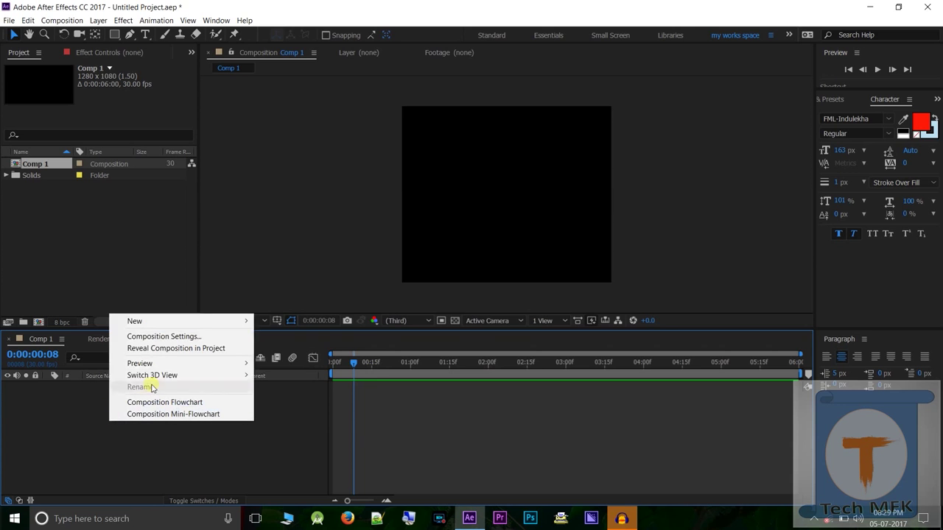
pyautogui.moveTo(174, 322)
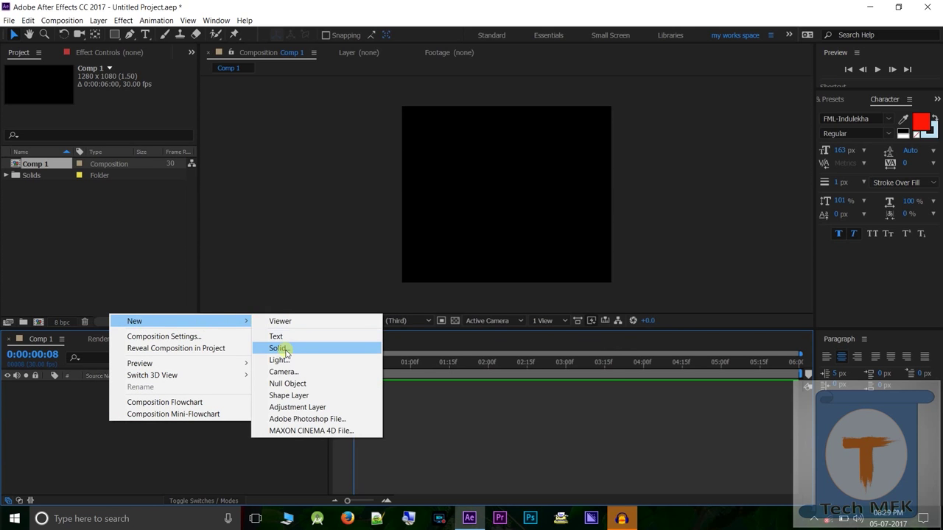
pyautogui.click(283, 349)
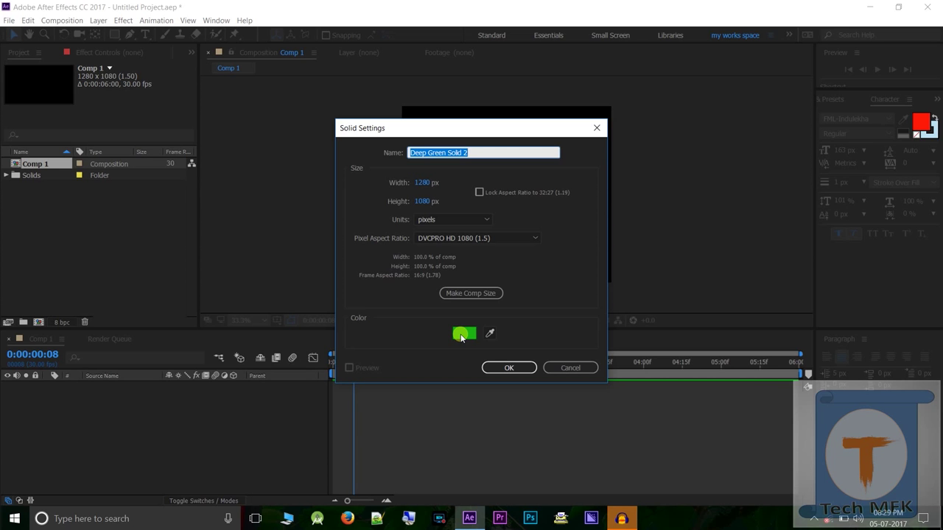
pyautogui.click(508, 367)
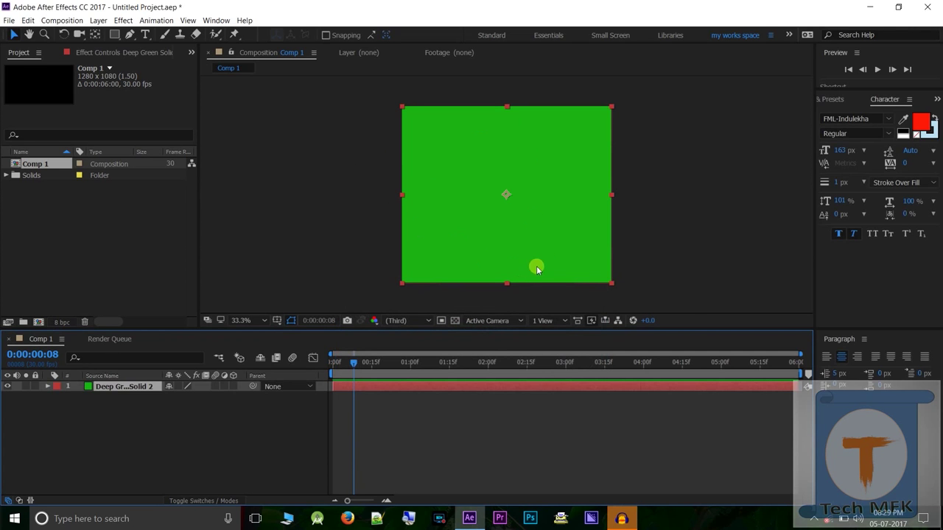
pyautogui.moveTo(507, 282); pyautogui.dragTo(500, 224)
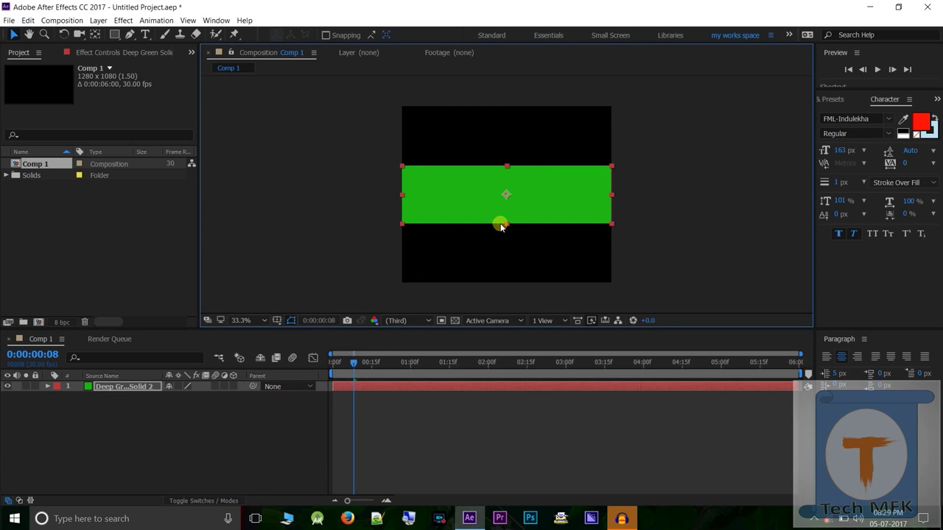
pyautogui.moveTo(548, 193); pyautogui.dragTo(546, 135)
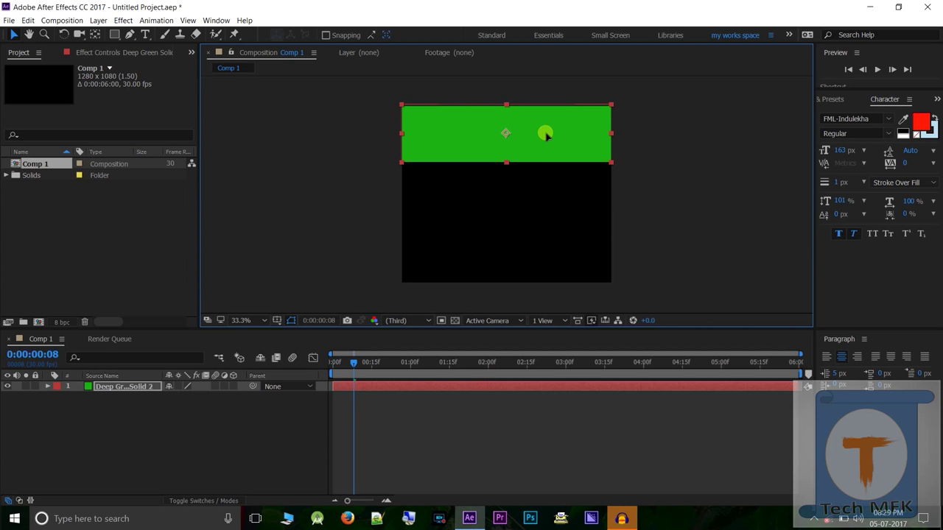
pyautogui.click(529, 201)
# Step: Create a new deep red solid layer, Deep Red Solid 2
pyautogui.rightClick(238, 446)
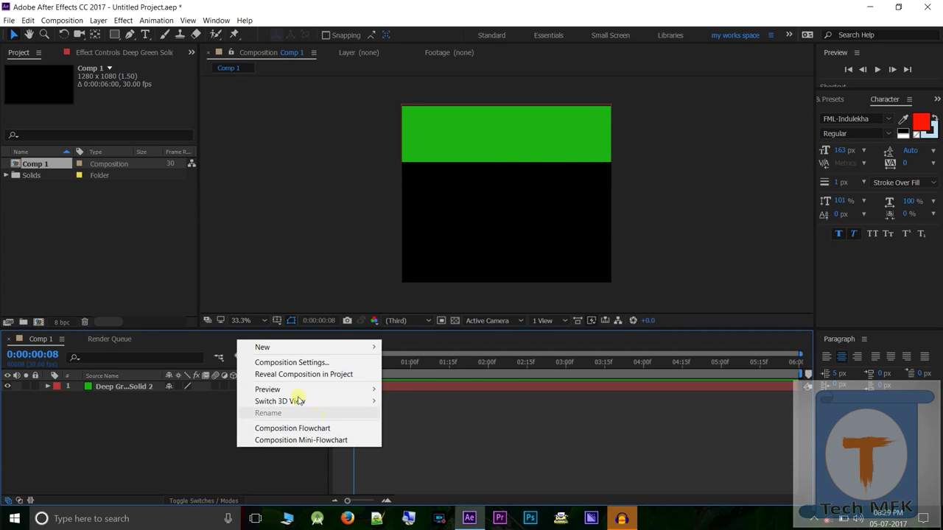
pyautogui.moveTo(329, 347)
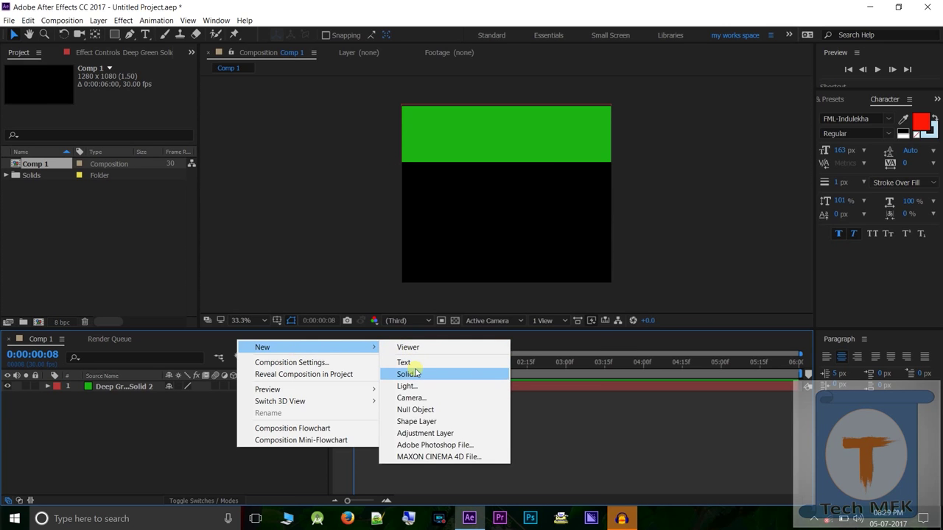
pyautogui.click(416, 374)
pyautogui.click(468, 331)
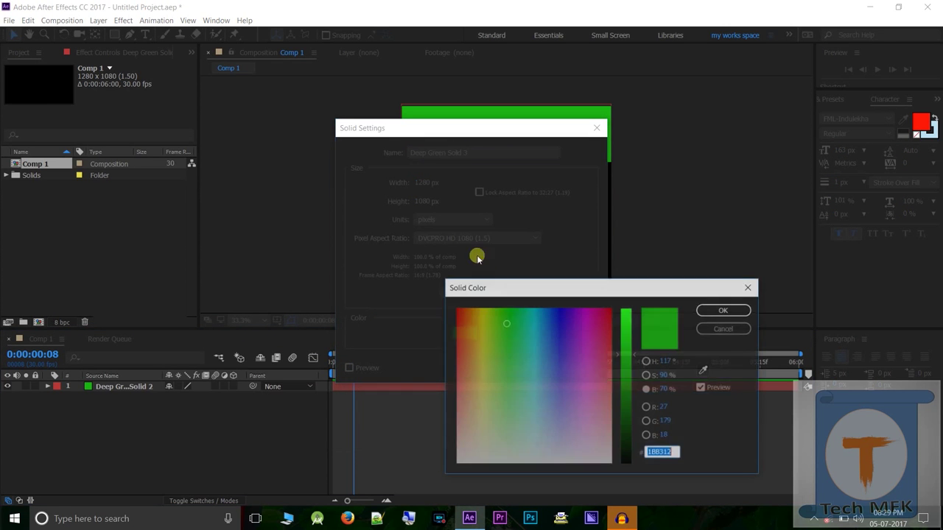
pyautogui.click(458, 312)
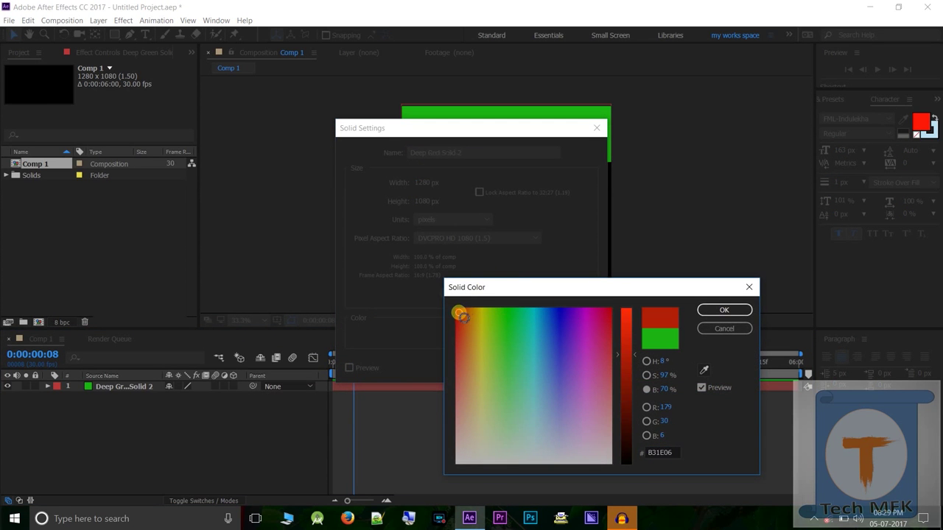
pyautogui.click(711, 310)
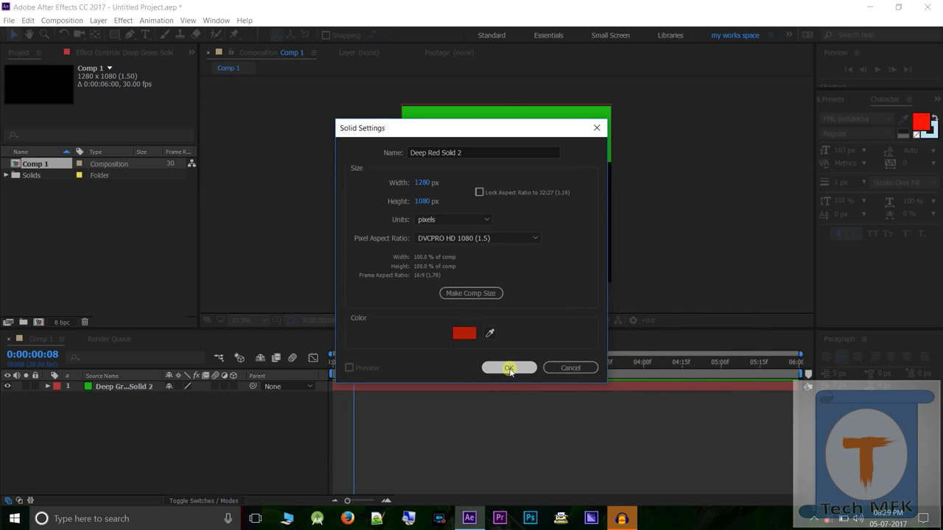
pyautogui.click(509, 369)
# Step: Shape the red solid into a band sitting directly below the green band
pyautogui.moveTo(507, 104)
pyautogui.mouseDown()
pyautogui.moveTo(528, 176)
pyautogui.moveTo(522, 159)
pyautogui.mouseUp()
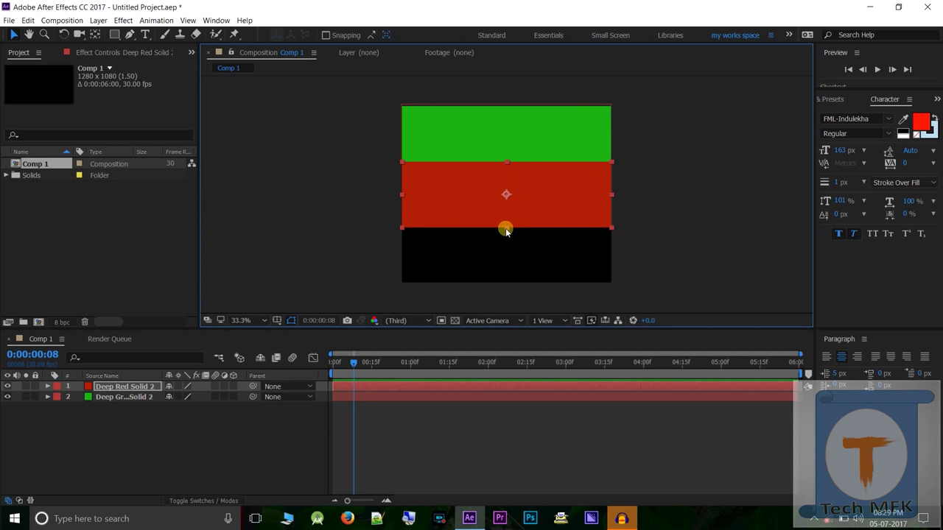
pyautogui.moveTo(506, 226); pyautogui.dragTo(521, 198)
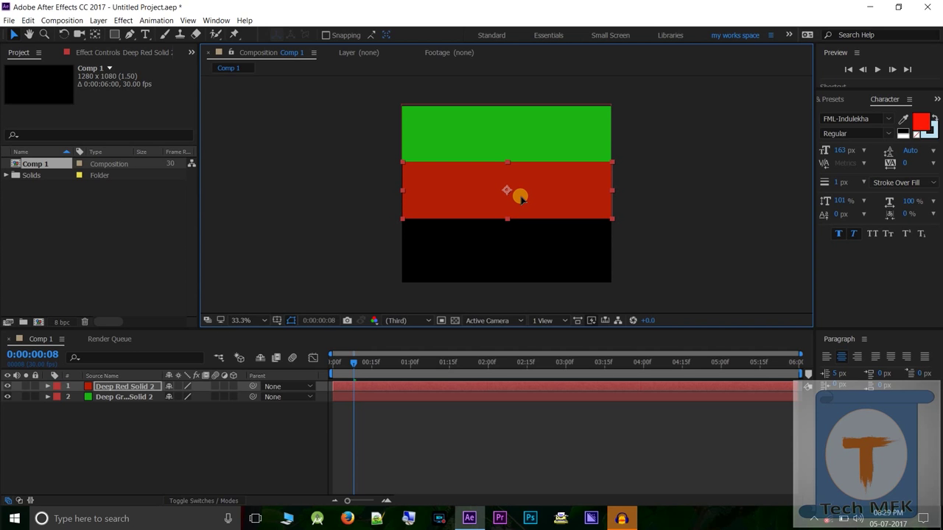
pyautogui.click(486, 267)
# Step: Create a purple 5A29B3 solid and stretch it into a band filling the bottom of the comp
pyautogui.rightClick(206, 433)
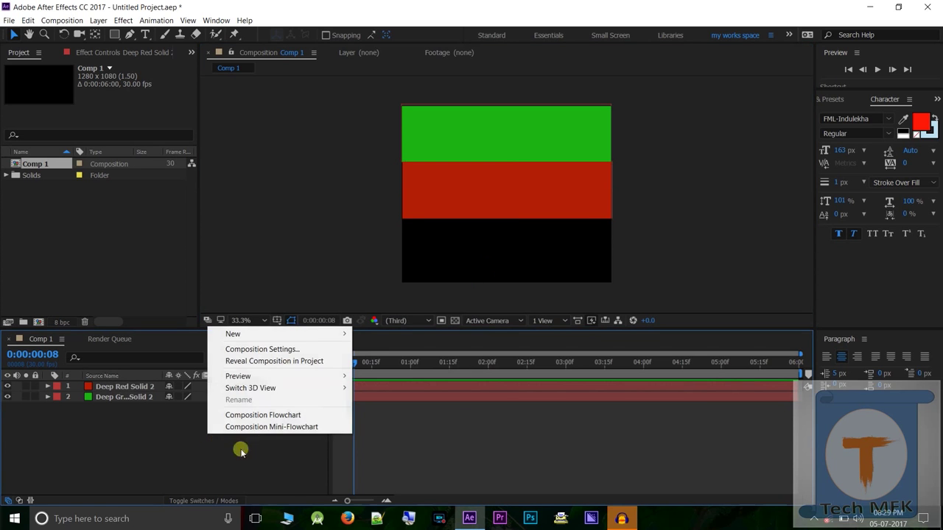
pyautogui.moveTo(249, 334)
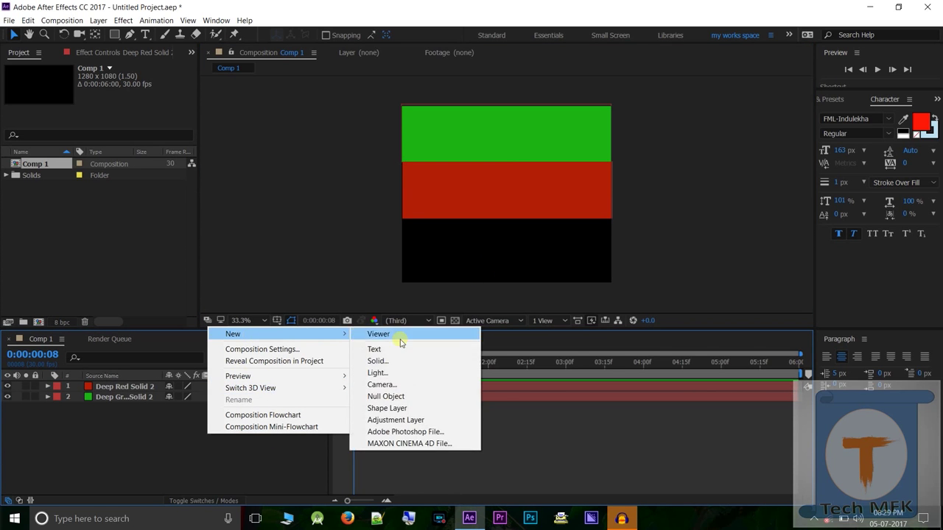
pyautogui.click(403, 367)
pyautogui.click(464, 334)
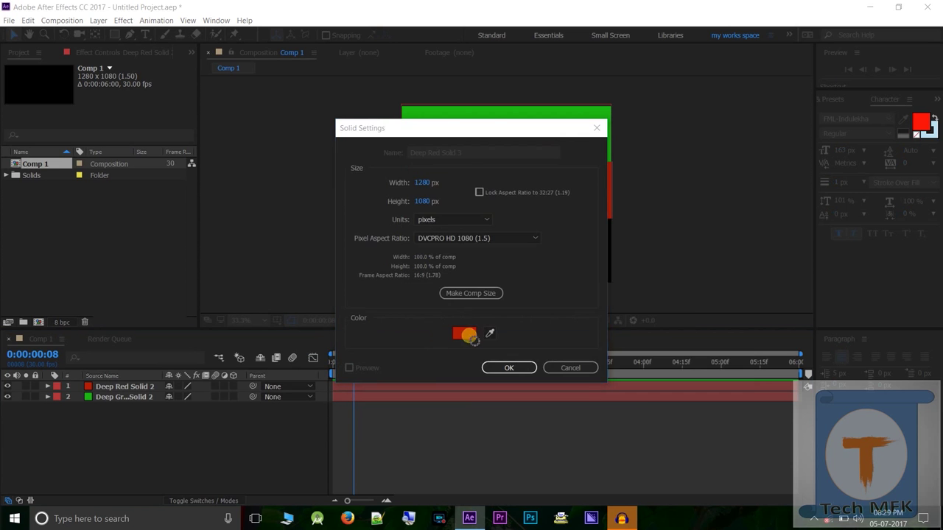
pyautogui.click(569, 343)
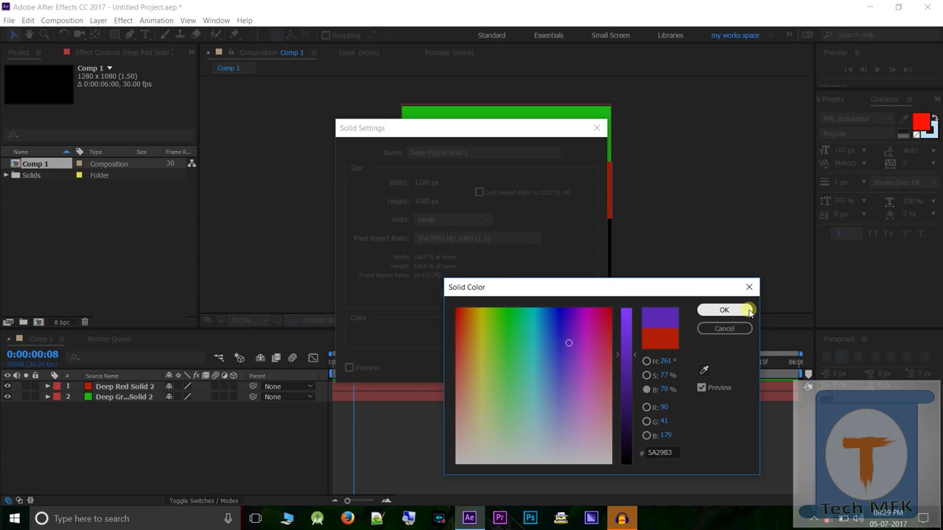
pyautogui.click(740, 310)
pyautogui.press('Return')
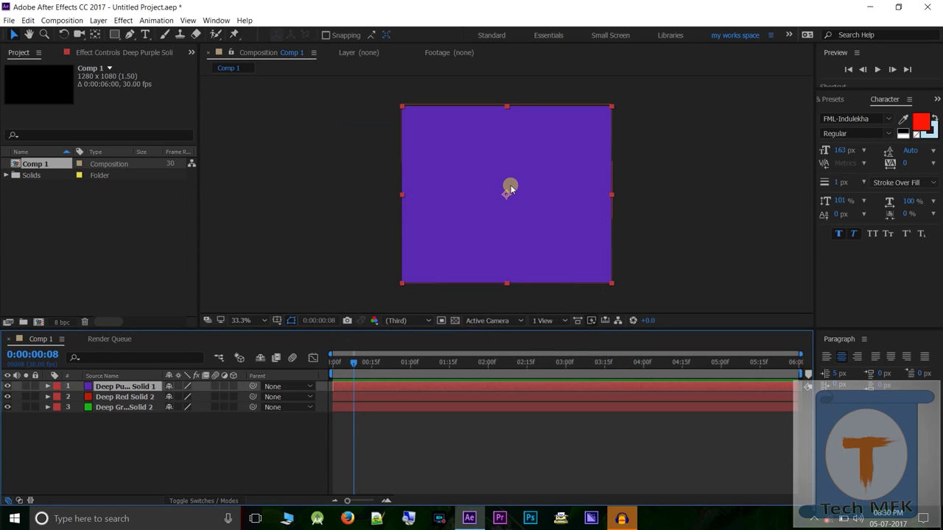
pyautogui.moveTo(508, 107); pyautogui.dragTo(522, 236)
pyautogui.moveTo(505, 274)
pyautogui.mouseDown()
pyautogui.moveTo(518, 251)
pyautogui.moveTo(508, 277)
pyautogui.mouseUp()
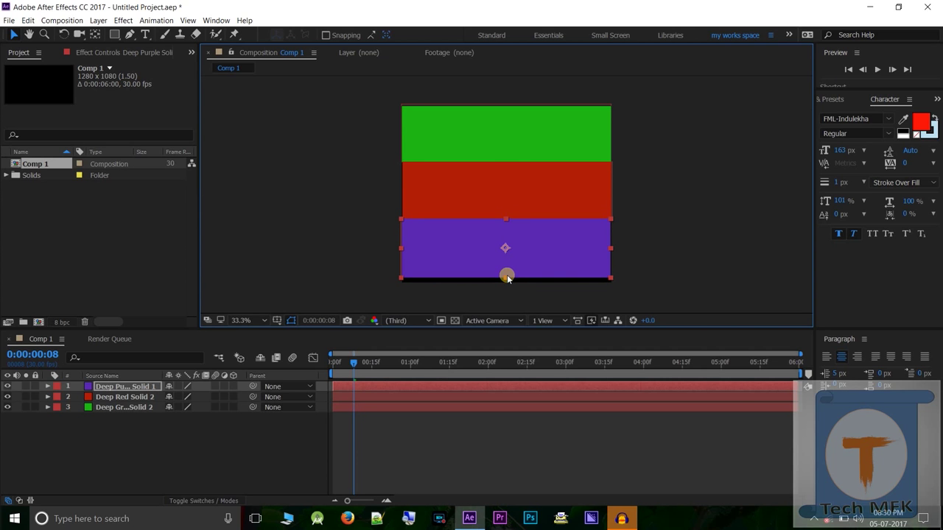
# Step: Lower the purple and red bands slightly and thin the red band to open gaps
pyautogui.moveTo(522, 249); pyautogui.dragTo(523, 251)
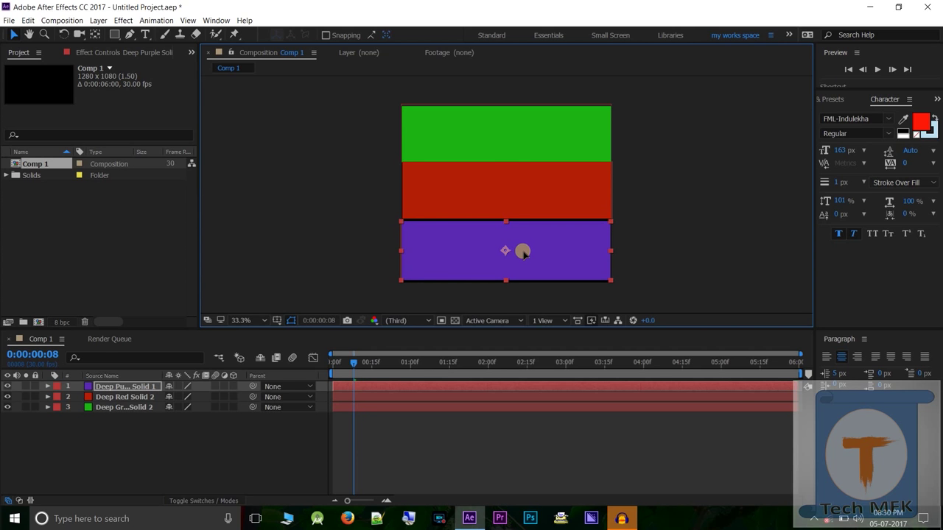
pyautogui.moveTo(512, 185); pyautogui.dragTo(508, 187)
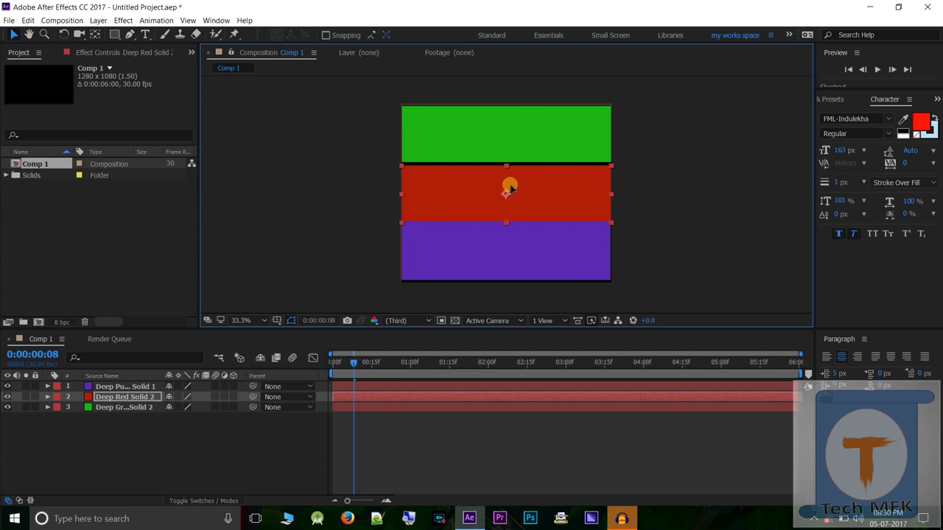
pyautogui.moveTo(507, 222); pyautogui.dragTo(506, 219)
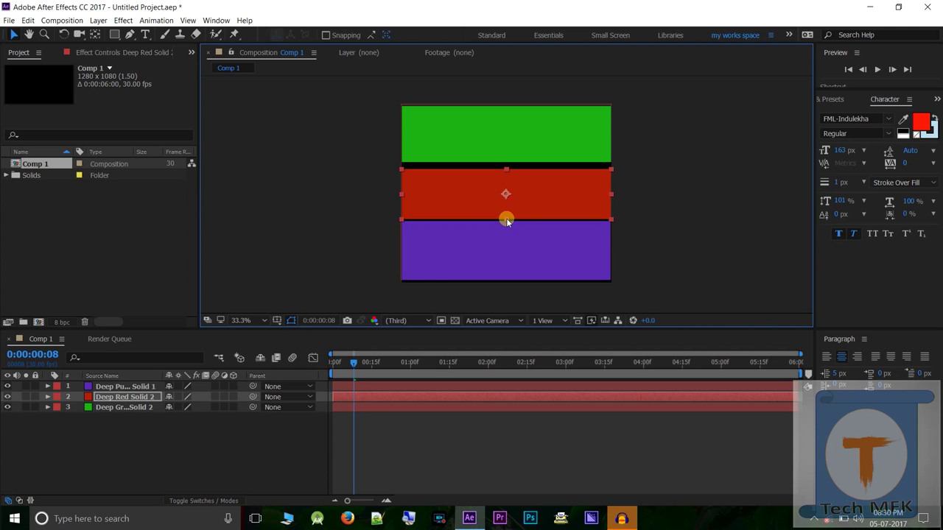
pyautogui.moveTo(506, 218); pyautogui.dragTo(532, 192)
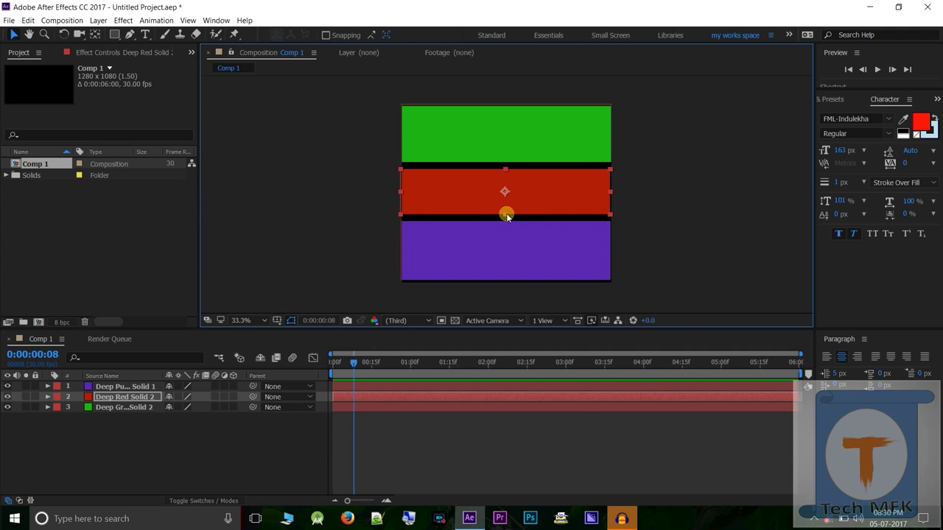
pyautogui.moveTo(506, 217); pyautogui.dragTo(506, 218)
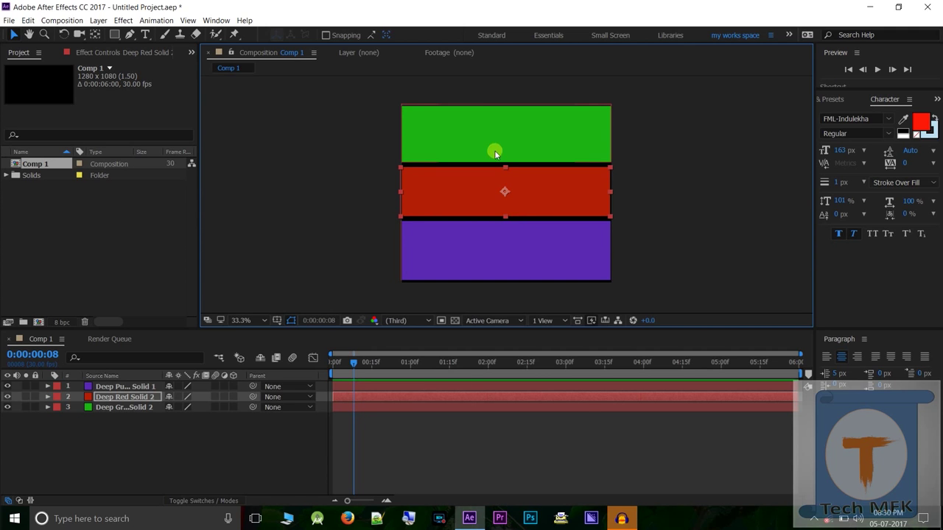
# Step: Make the green band thinner from its top edge
pyautogui.click(509, 130)
pyautogui.click(505, 107)
pyautogui.moveTo(505, 106)
pyautogui.mouseDown()
pyautogui.moveTo(517, 135)
pyautogui.moveTo(508, 162)
pyautogui.mouseUp()
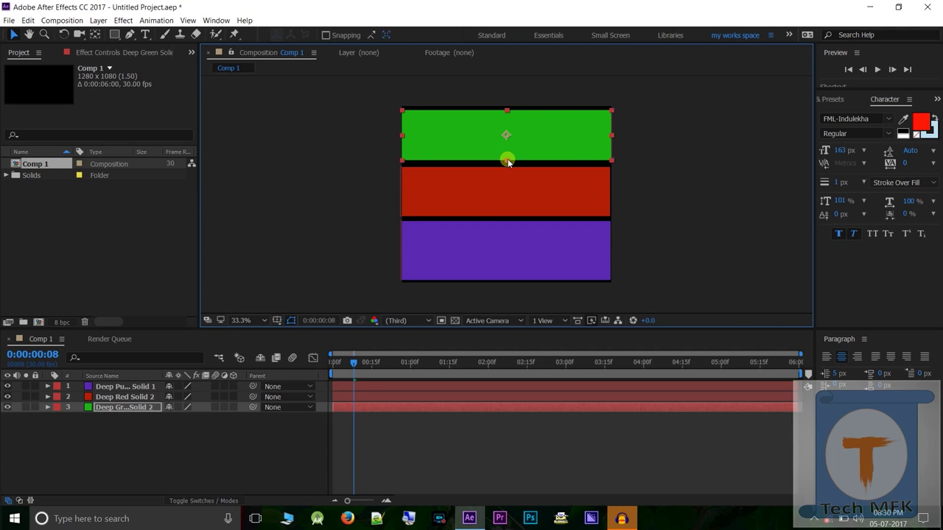
pyautogui.click(681, 158)
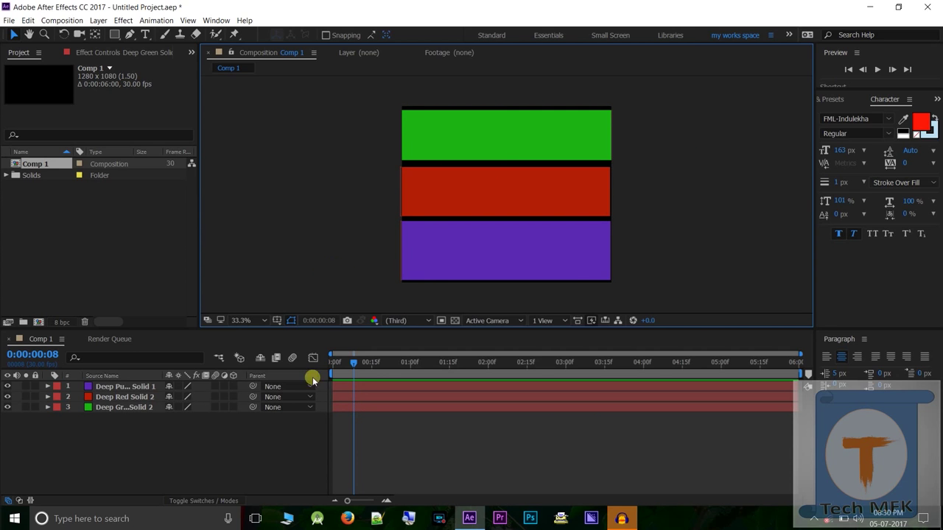
pyautogui.click(59, 391)
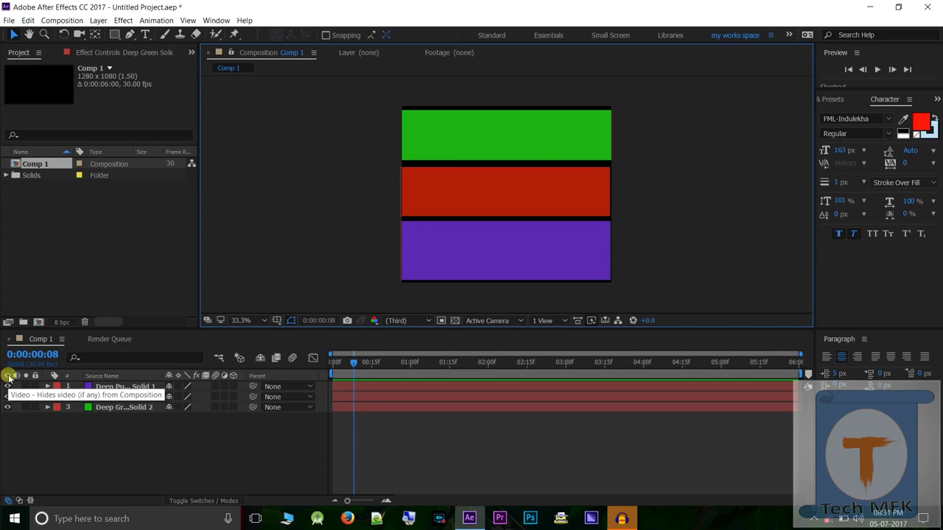
pyautogui.click(9, 378)
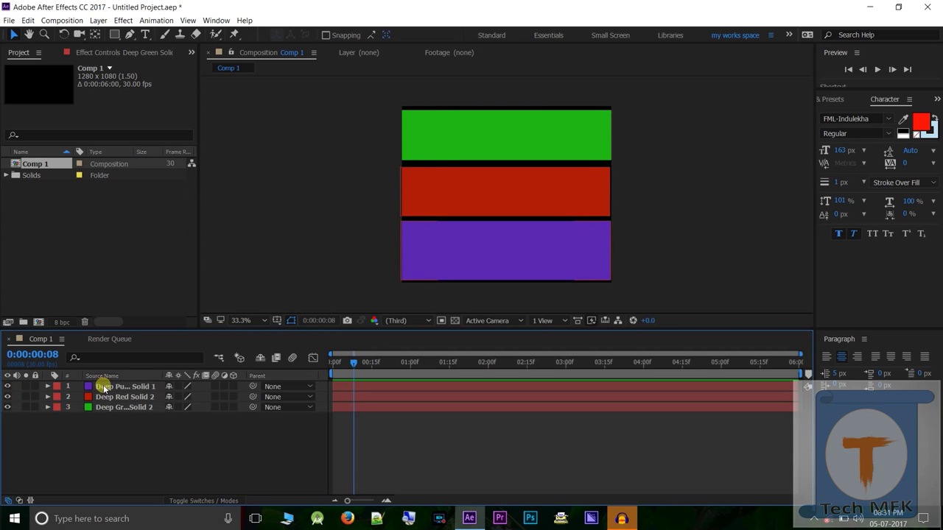
pyautogui.click(107, 387)
pyautogui.click(7, 385)
pyautogui.click(8, 386)
pyautogui.click(7, 386)
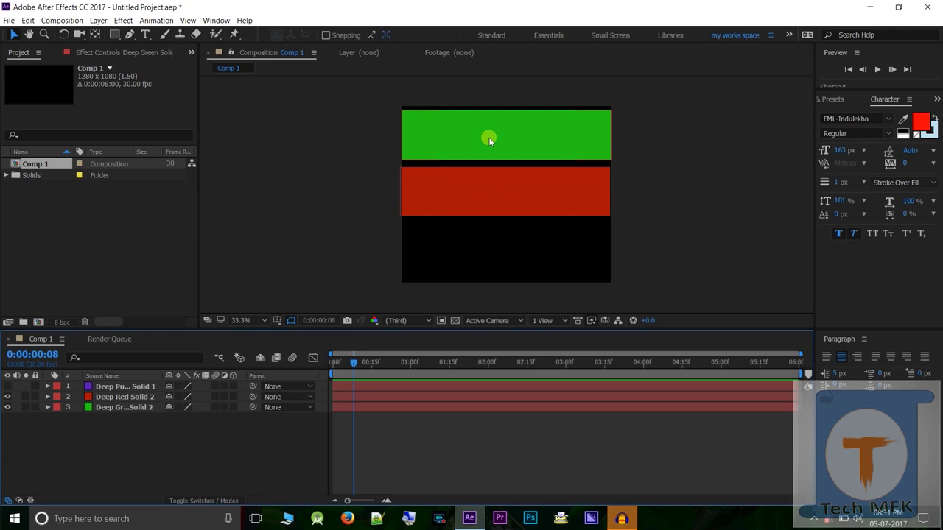
pyautogui.click(7, 397)
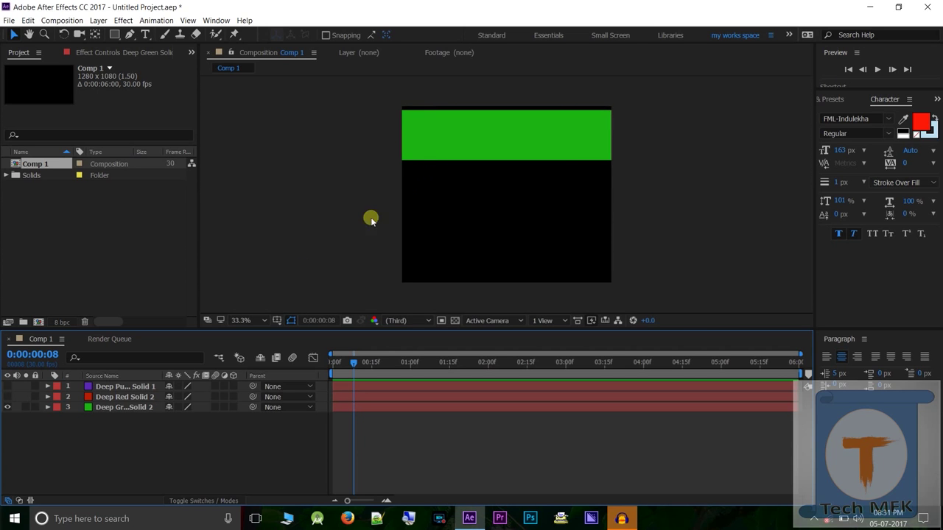
pyautogui.click(8, 407)
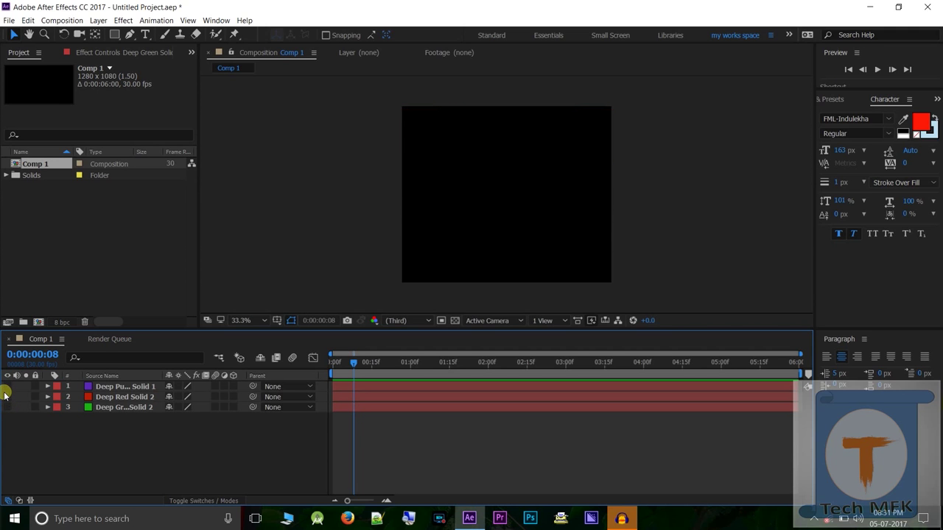
pyautogui.click(7, 386)
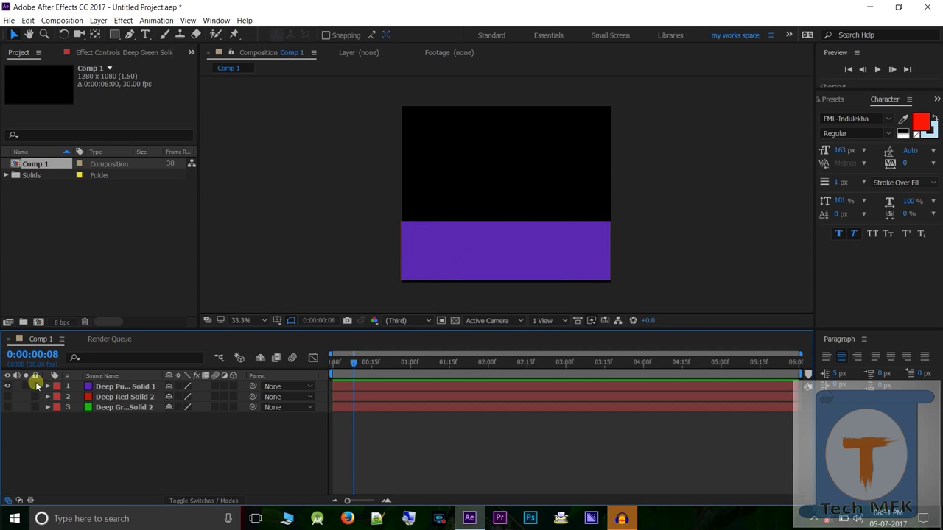
pyautogui.click(8, 397)
pyautogui.click(8, 407)
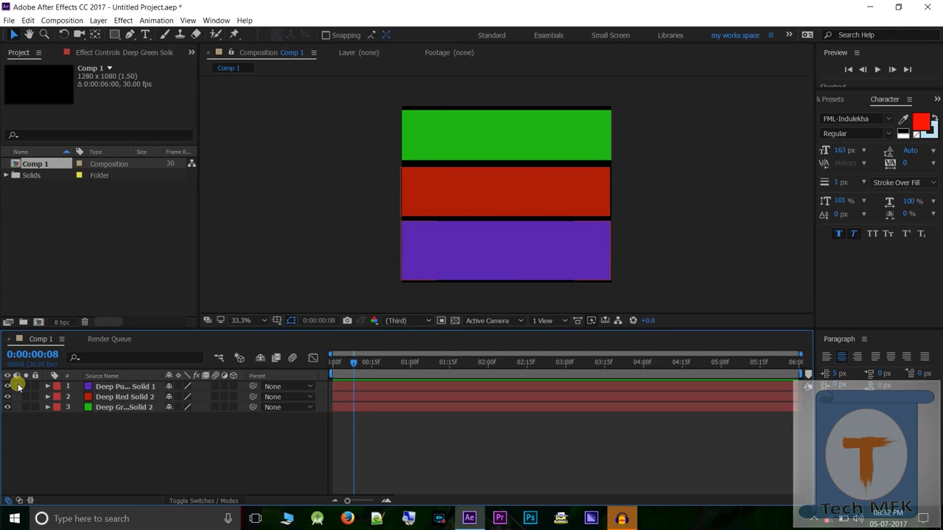
# Step: Import the MJ5 video file into the project
pyautogui.rightClick(79, 216)
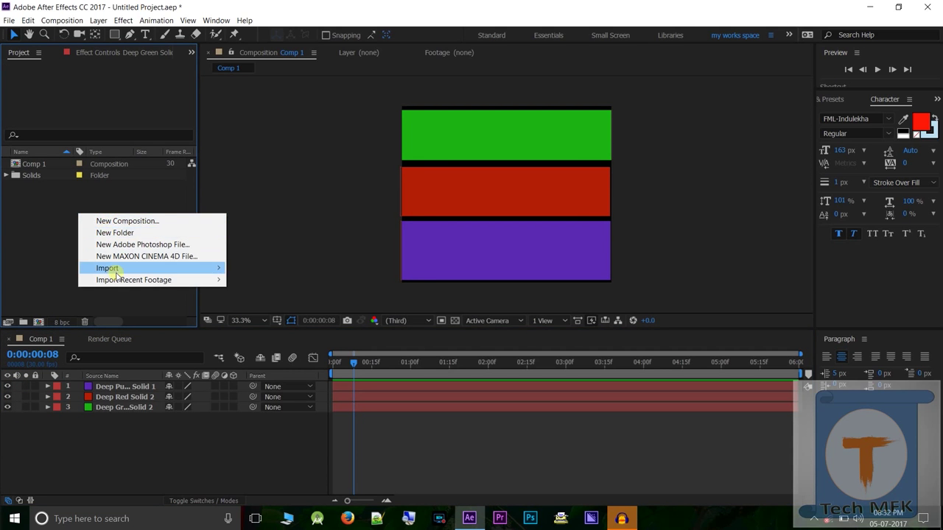
pyautogui.moveTo(114, 269)
pyautogui.click(247, 270)
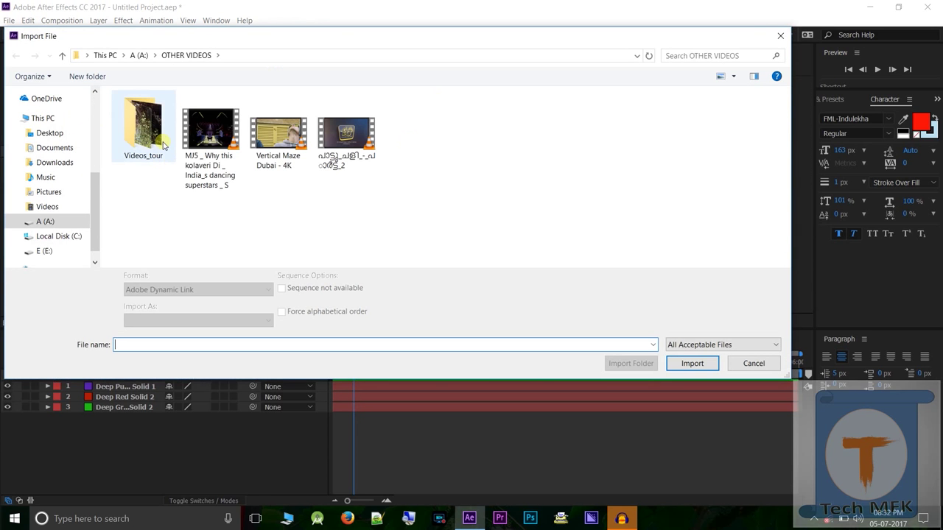
pyautogui.click(213, 140)
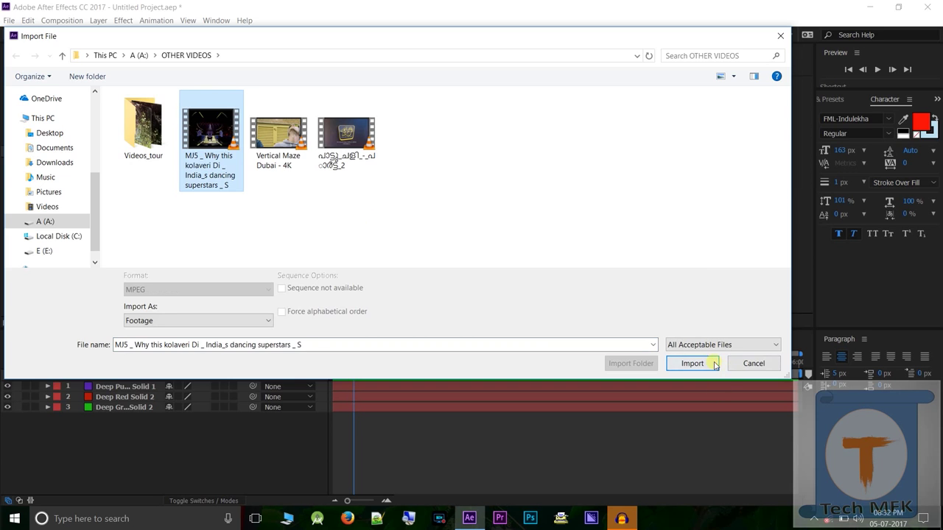
pyautogui.click(710, 363)
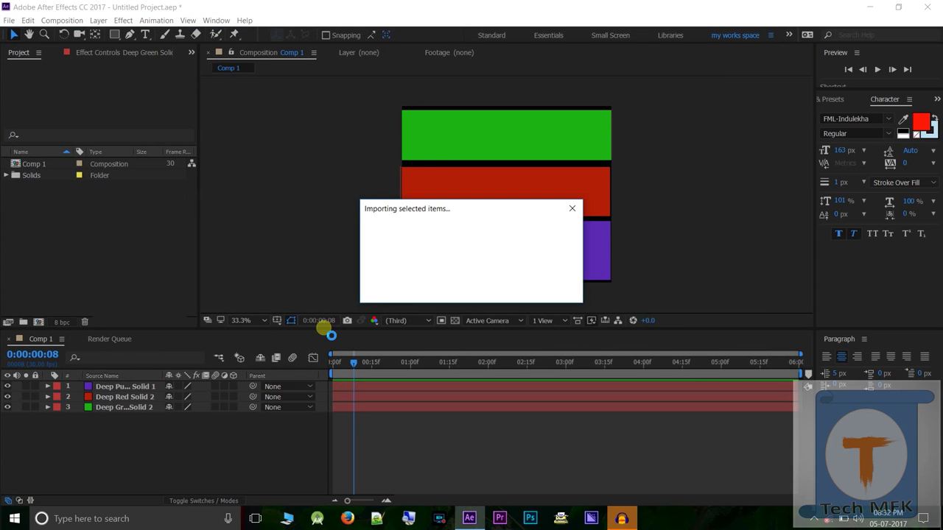
# Step: Hide the purple, red and green band layers, then select the MJ5 footage
pyautogui.click(7, 386)
pyautogui.click(12, 396)
pyautogui.click(8, 407)
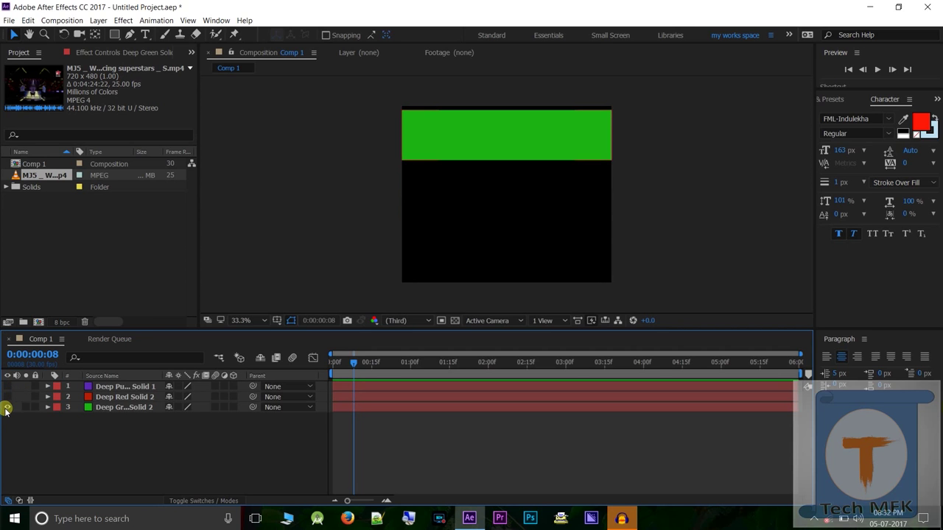
pyautogui.click(68, 175)
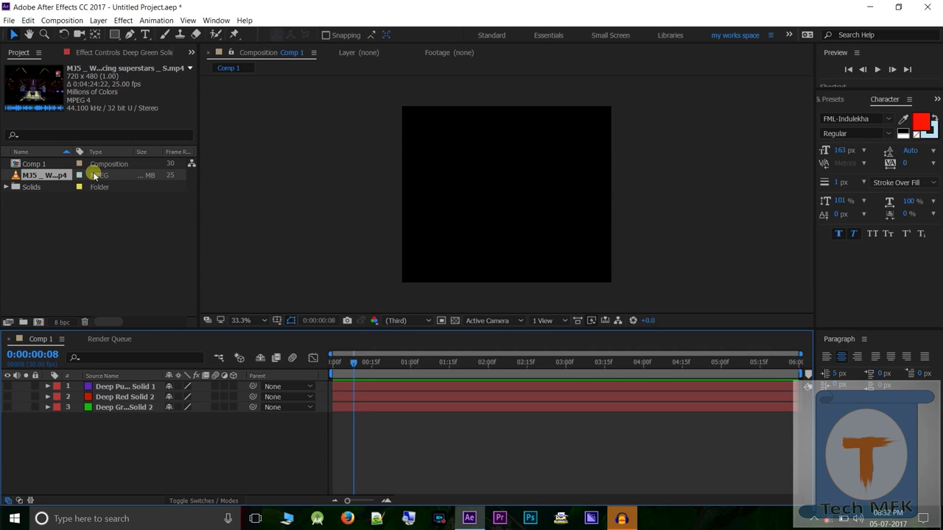
# Step: Add the MJ5 footage to Comp 1 as a new layer
pyautogui.moveTo(10, 177)
pyautogui.mouseDown()
pyautogui.moveTo(58, 309)
pyautogui.moveTo(98, 289)
pyautogui.mouseUp()
pyautogui.click(34, 193)
pyautogui.click(29, 177)
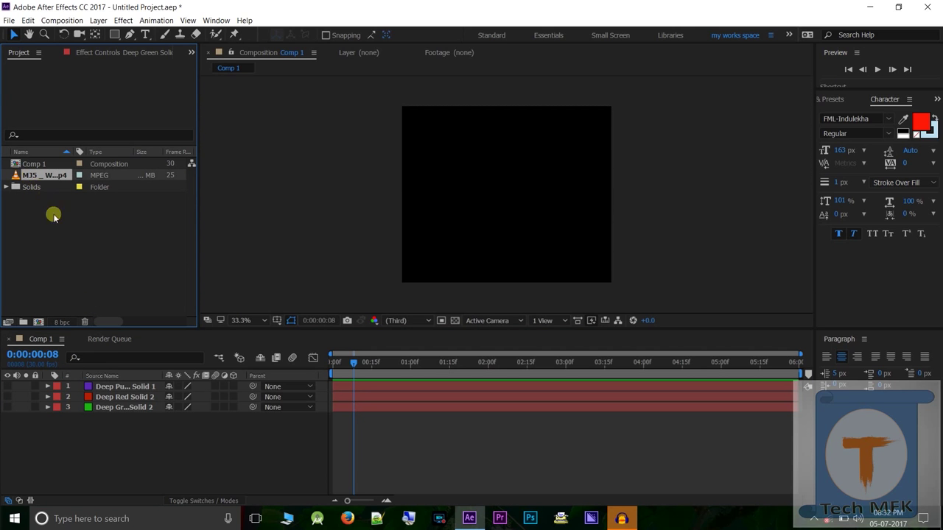
pyautogui.moveTo(54, 425); pyautogui.dragTo(30, 430)
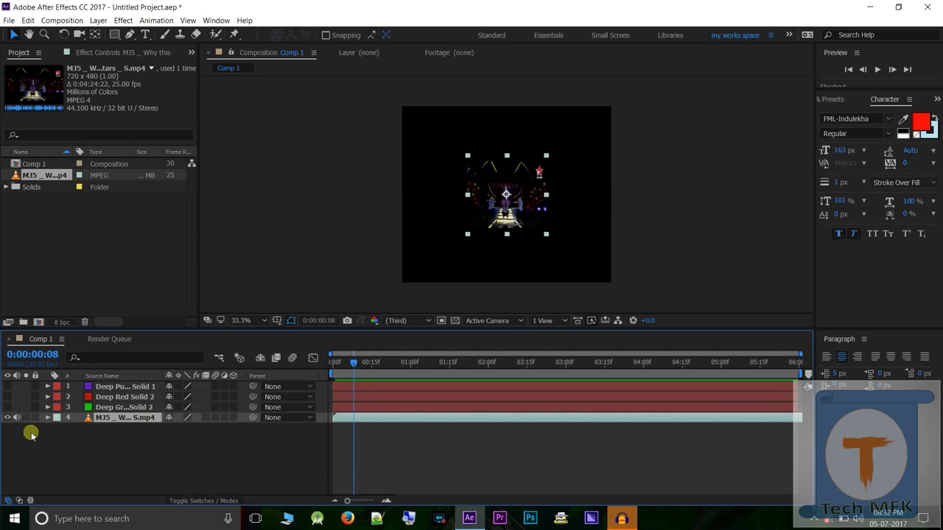
pyautogui.click(17, 417)
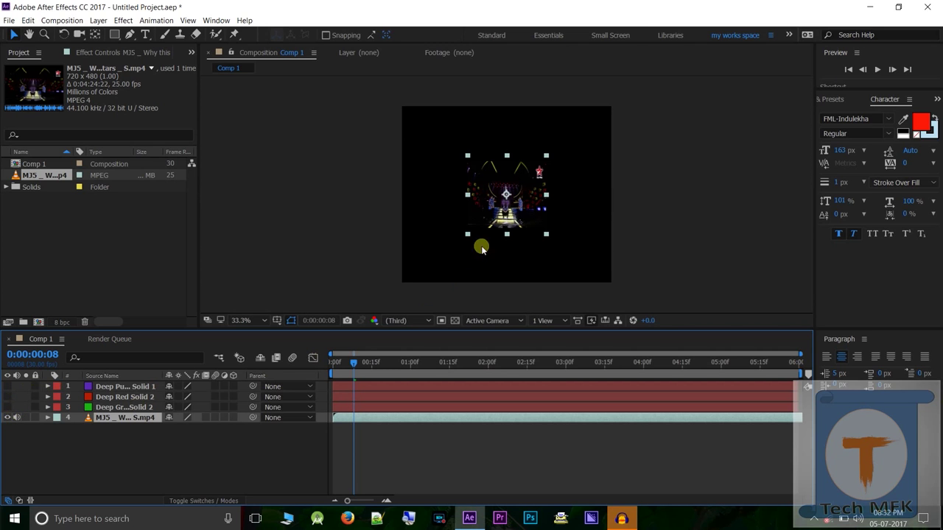
# Step: Preview the composition from the first frame, switching the MJ5 audio off and back on
pyautogui.click(876, 70)
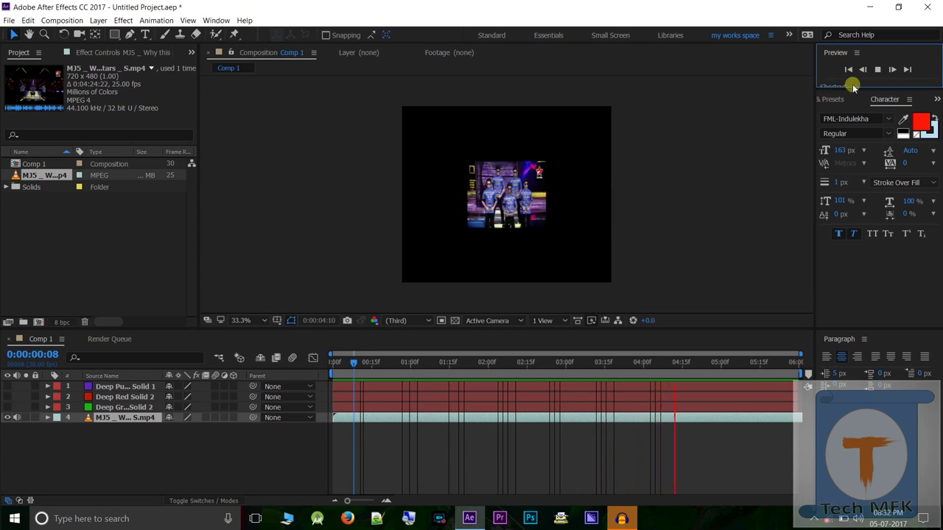
pyautogui.click(877, 70)
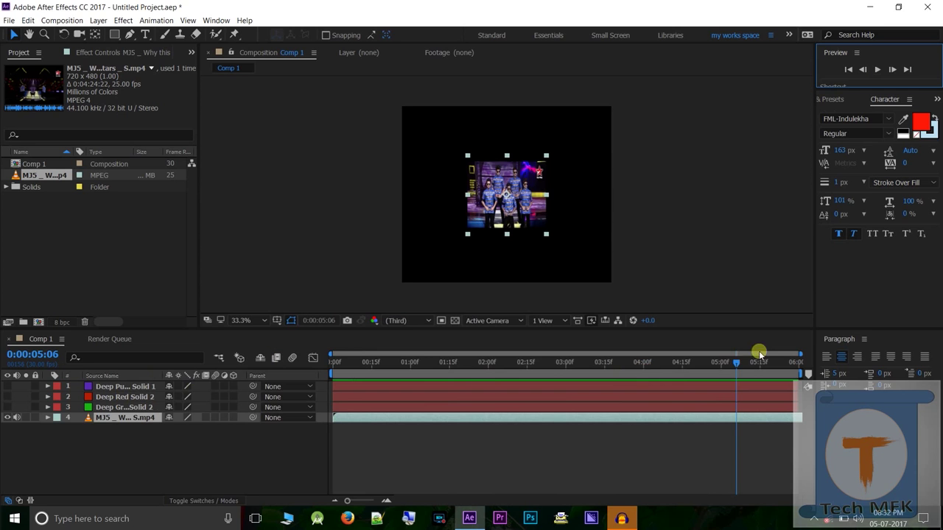
pyautogui.moveTo(739, 366); pyautogui.dragTo(317, 412)
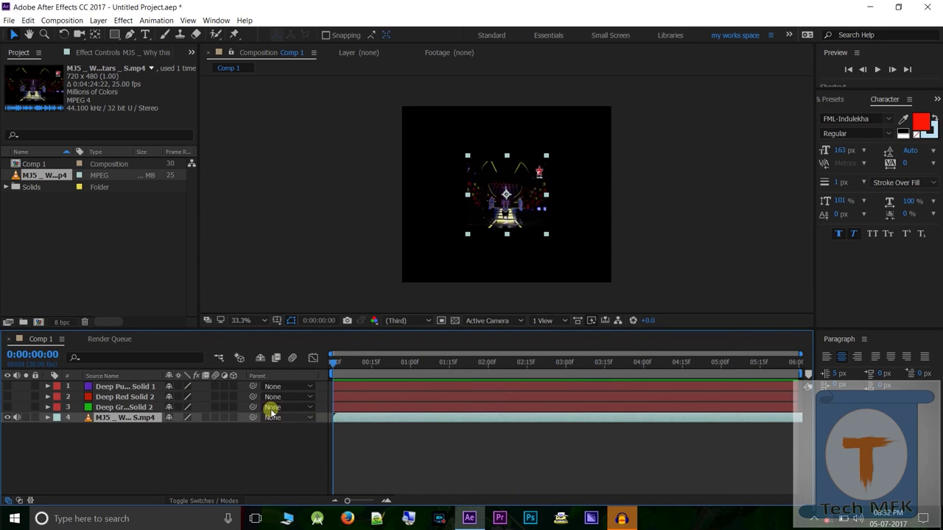
pyautogui.click(16, 418)
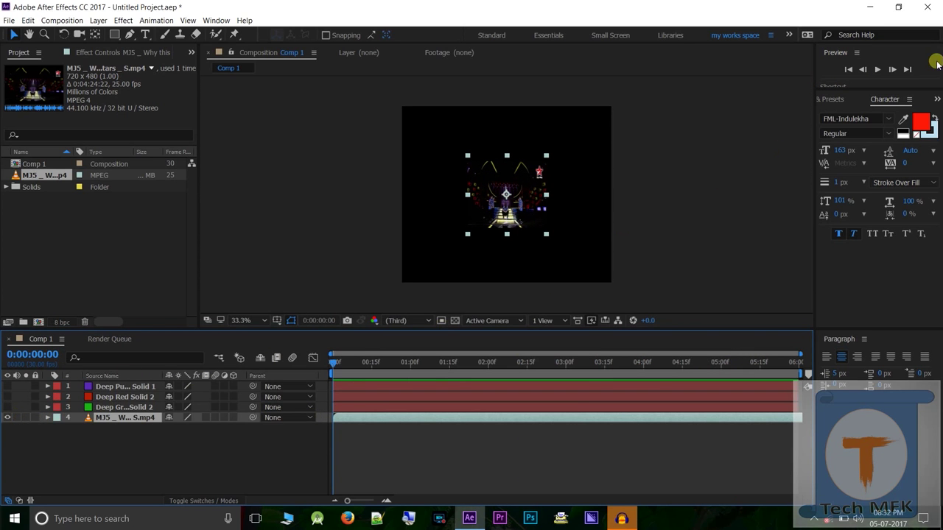
pyautogui.click(878, 69)
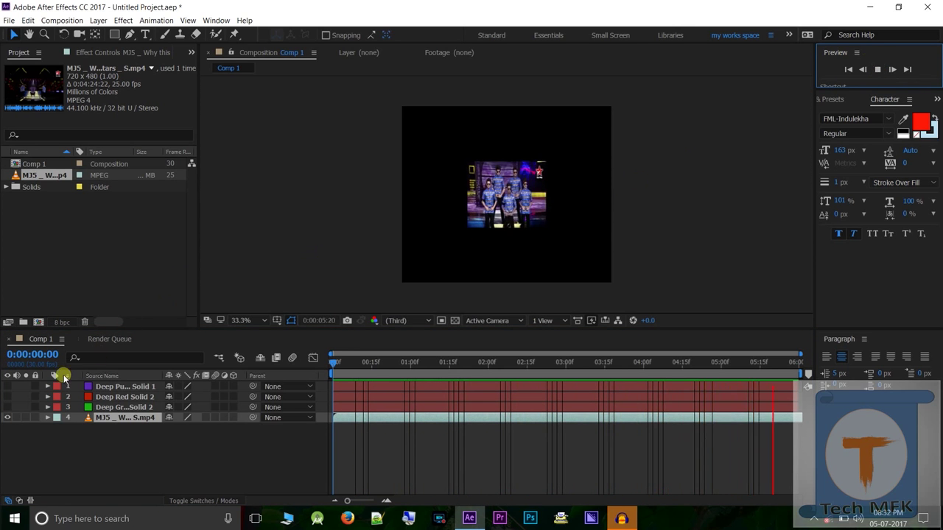
pyautogui.click(16, 417)
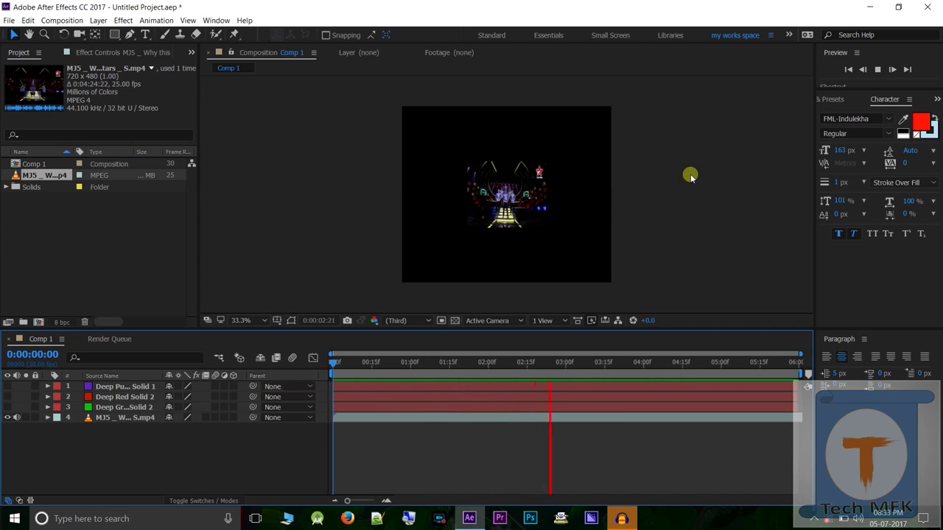
pyautogui.click(878, 70)
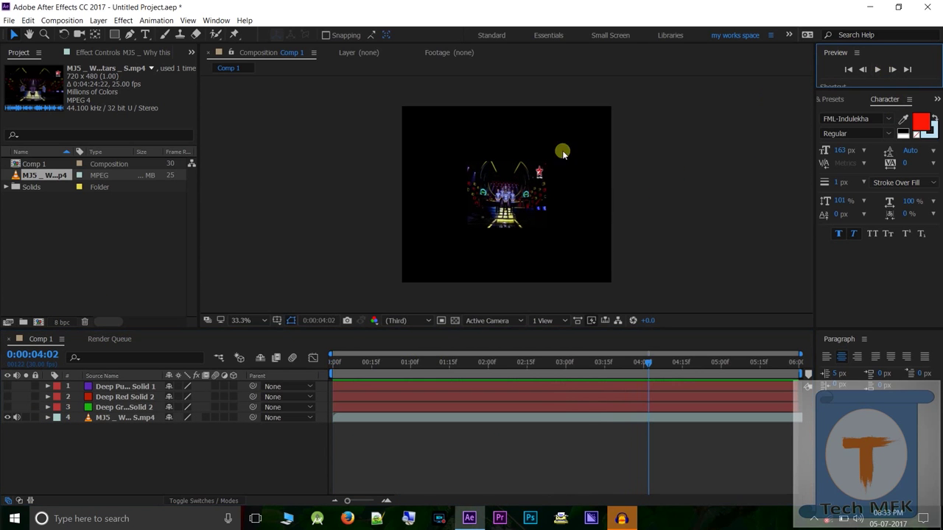
pyautogui.click(101, 418)
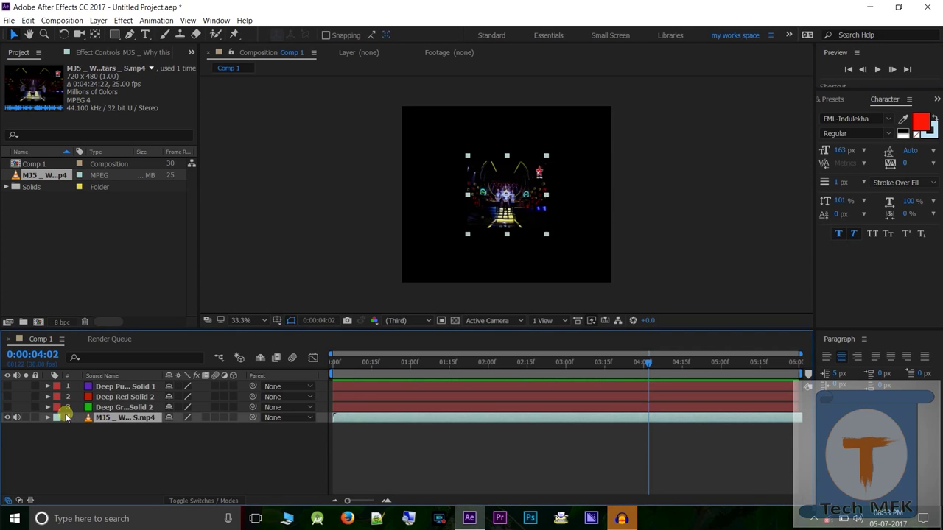
# Step: Delete the MJ5 layer and make the purple, red and green bands visible again
pyautogui.press('Delete')
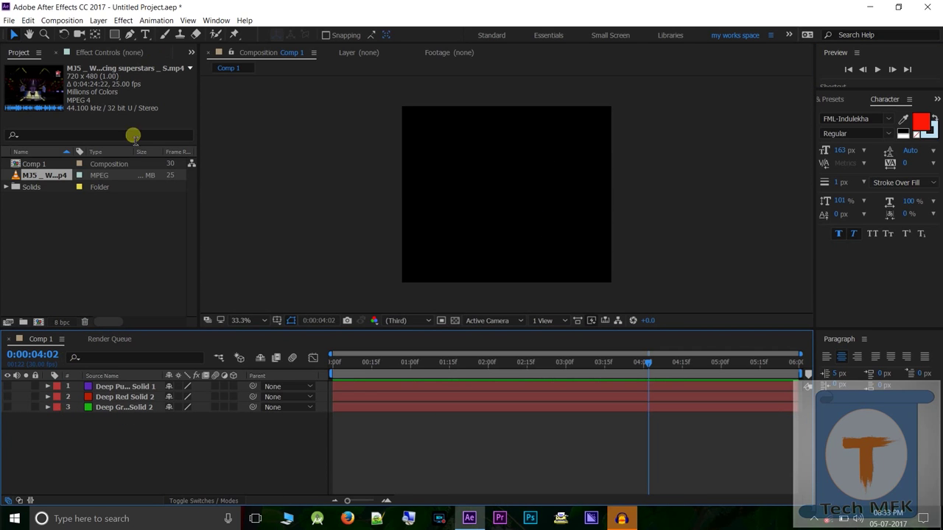
pyautogui.click(7, 387)
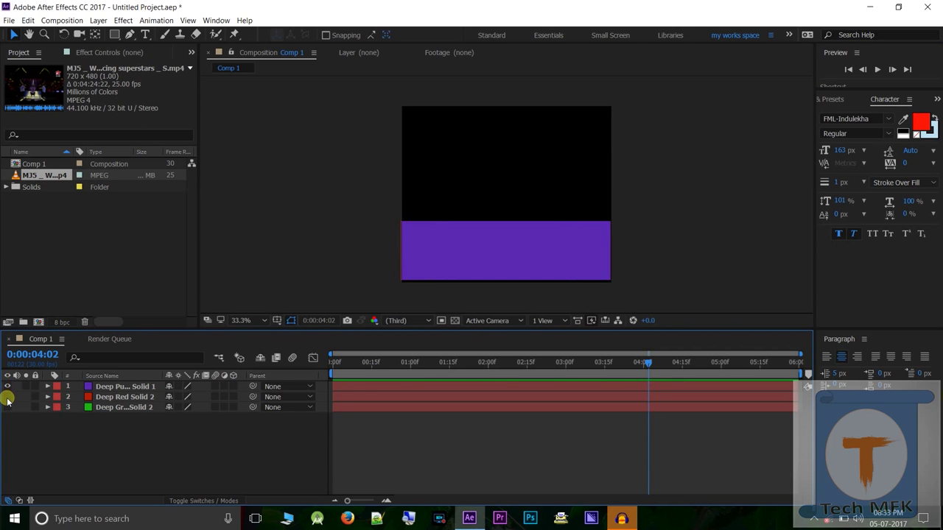
pyautogui.click(8, 397)
pyautogui.click(7, 407)
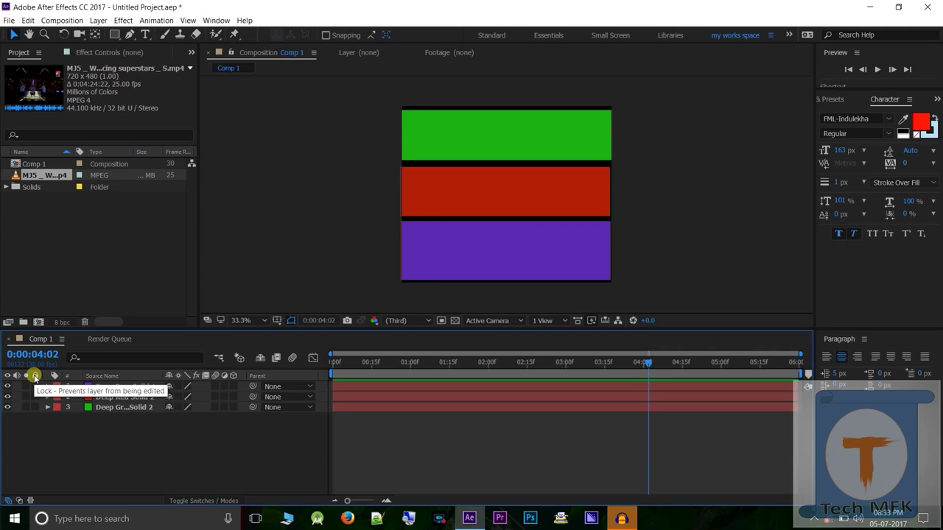
# Step: Toggle locks on the purple and red solids, leaving them unlocked, and expand the purple layer
pyautogui.click(34, 386)
pyautogui.click(36, 397)
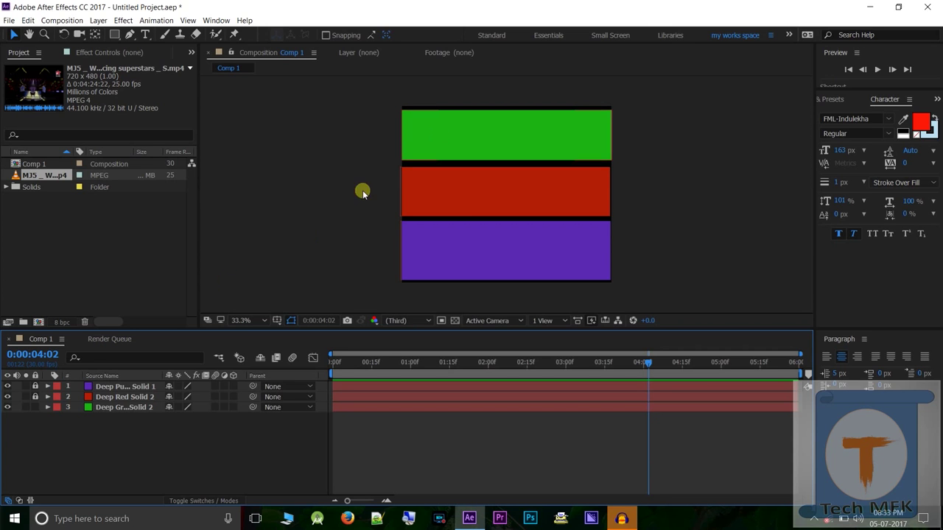
pyautogui.click(35, 396)
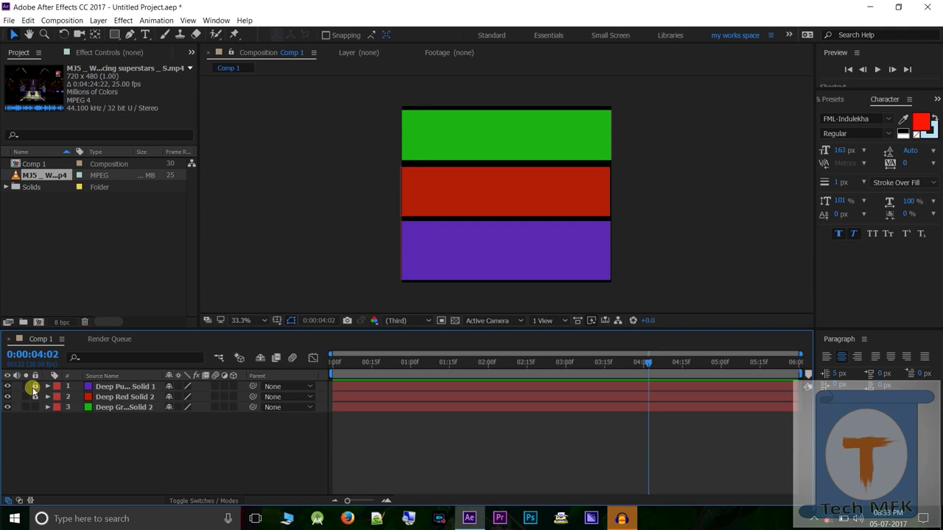
pyautogui.click(34, 396)
pyautogui.click(35, 397)
pyautogui.click(35, 386)
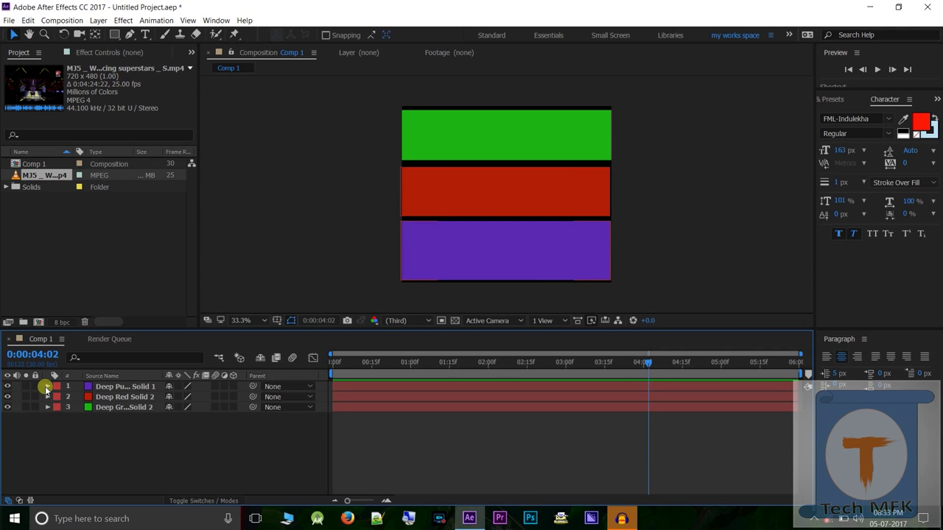
pyautogui.click(46, 388)
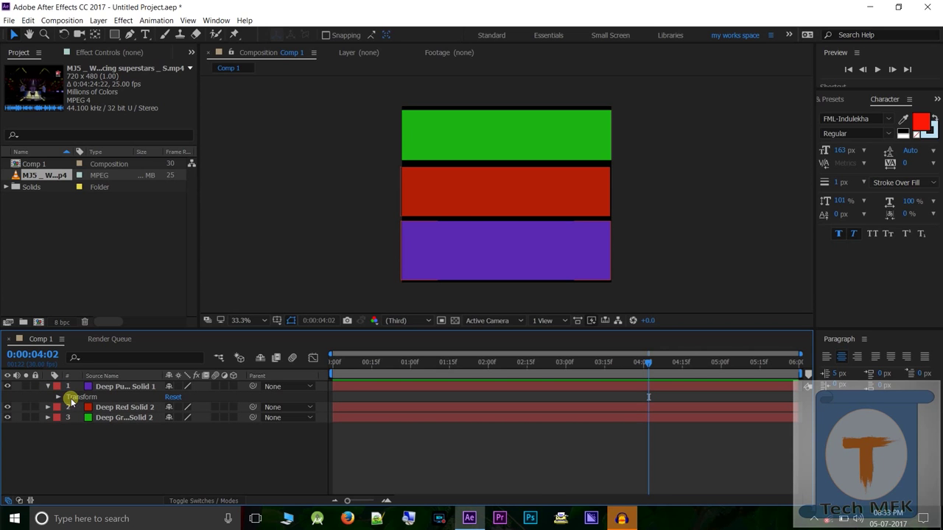
# Step: Collapse the purple solid and expand Deep Green Solid's Transform, showing Position 640,177 and Scale 100,28.3%
pyautogui.click(58, 396)
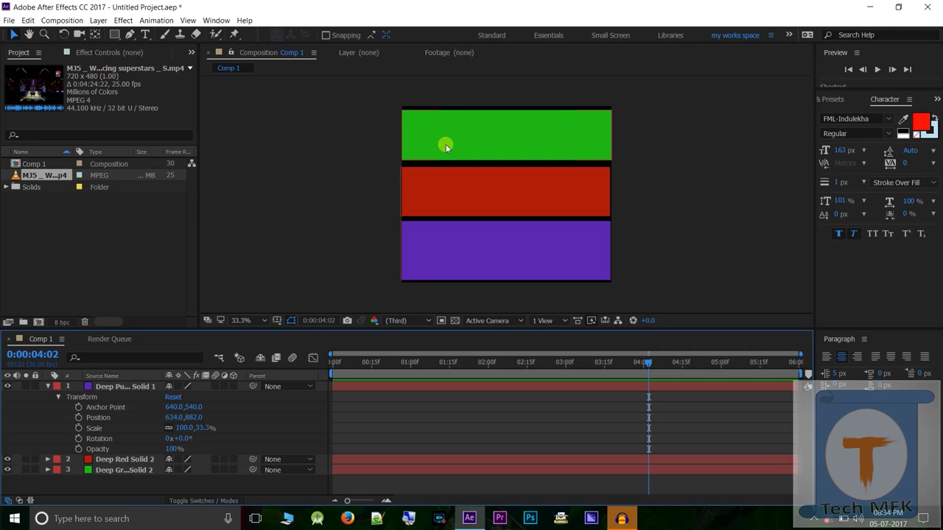
pyautogui.click(58, 396)
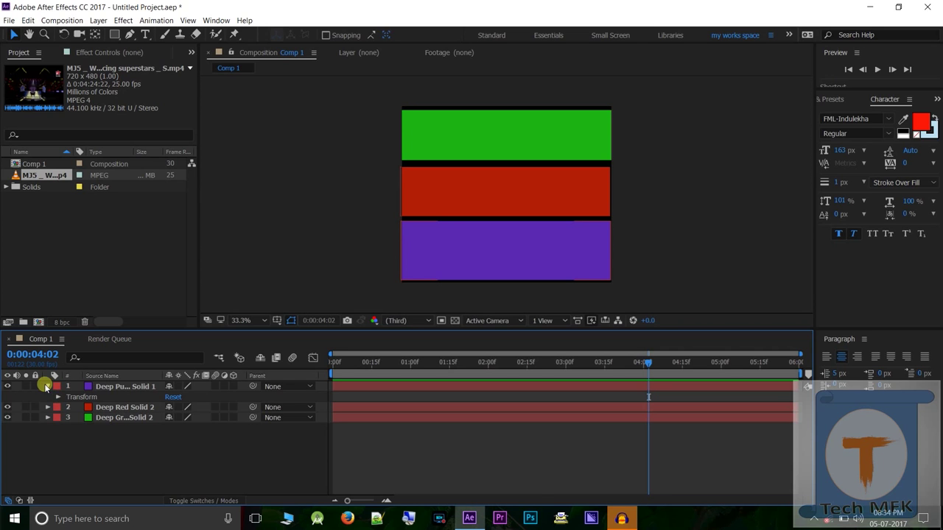
pyautogui.click(46, 386)
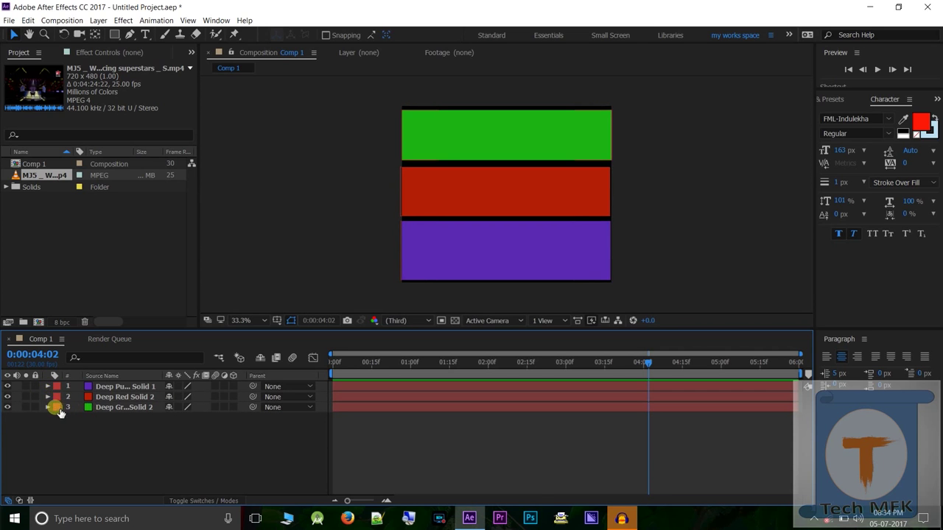
pyautogui.click(47, 407)
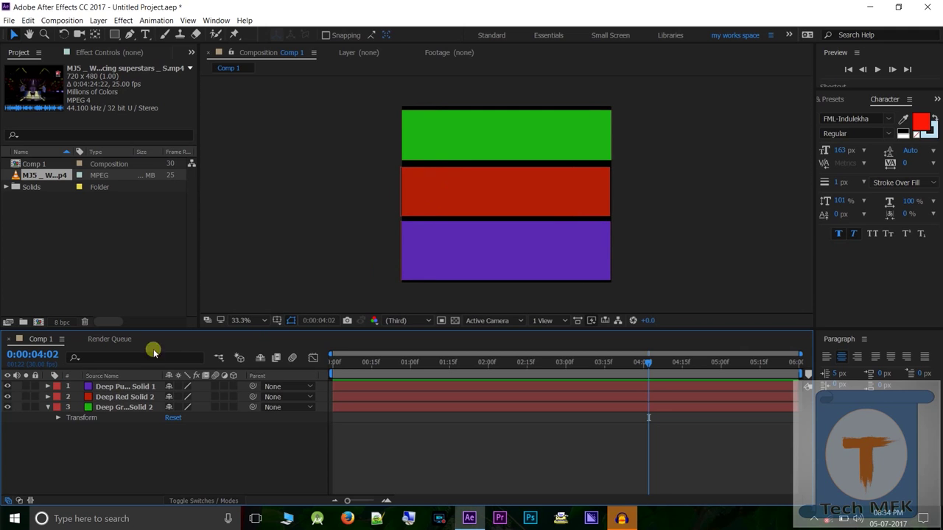
pyautogui.click(47, 408)
pyautogui.click(48, 408)
pyautogui.click(58, 417)
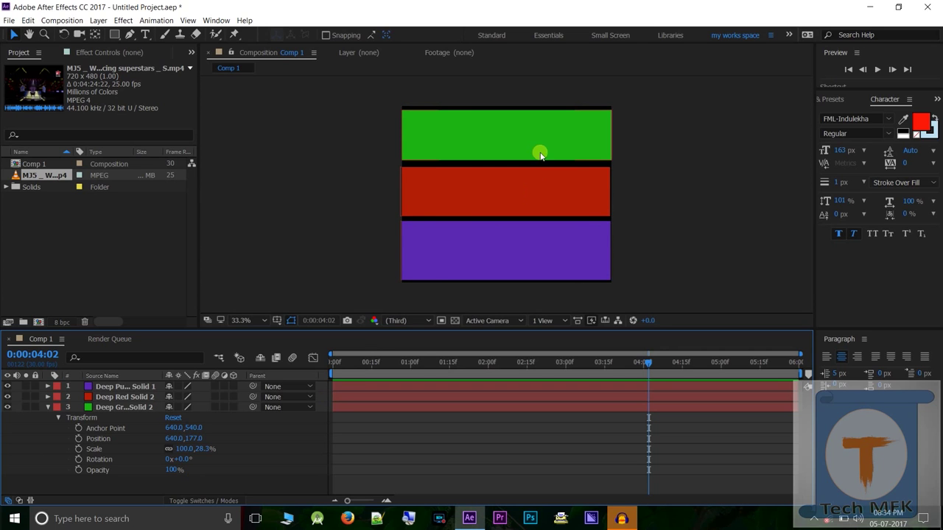
pyautogui.click(175, 469)
pyautogui.press('Return')
pyautogui.click(176, 472)
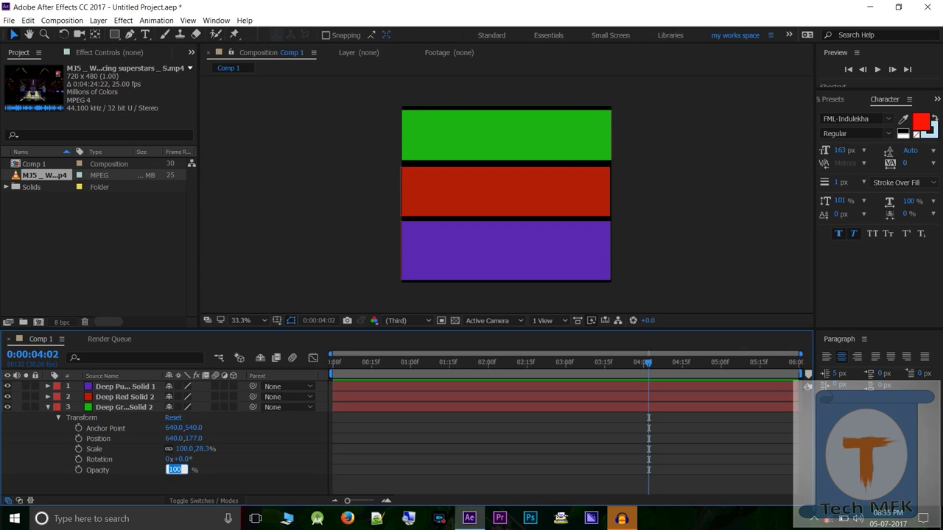
pyautogui.write('50')
pyautogui.press('Return')
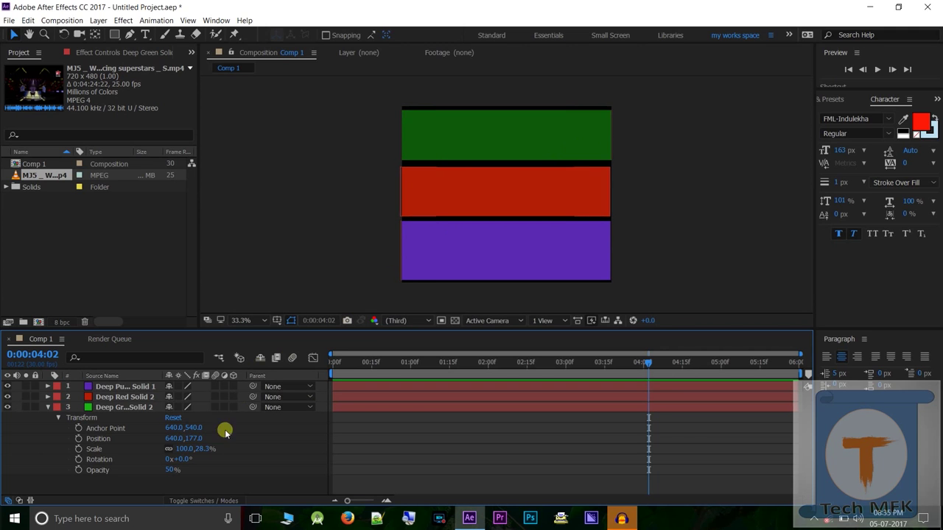
pyautogui.click(175, 470)
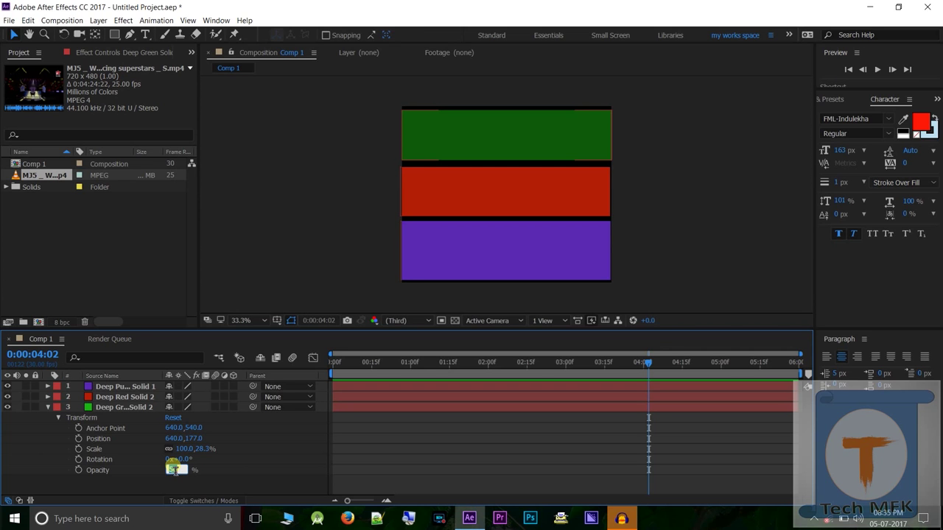
pyautogui.write('100')
pyautogui.press('Return')
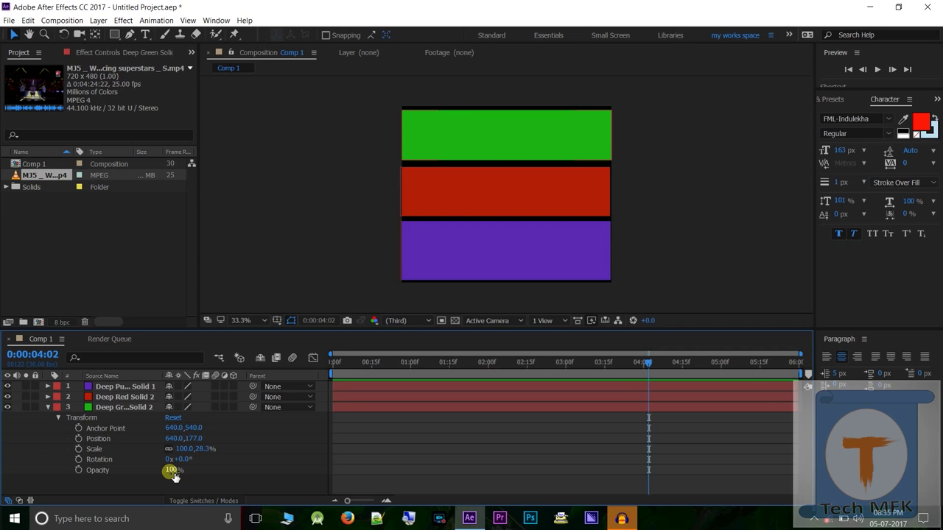
pyautogui.moveTo(170, 470)
pyautogui.mouseDown()
pyautogui.moveTo(196, 473)
pyautogui.moveTo(158, 473)
pyautogui.mouseUp()
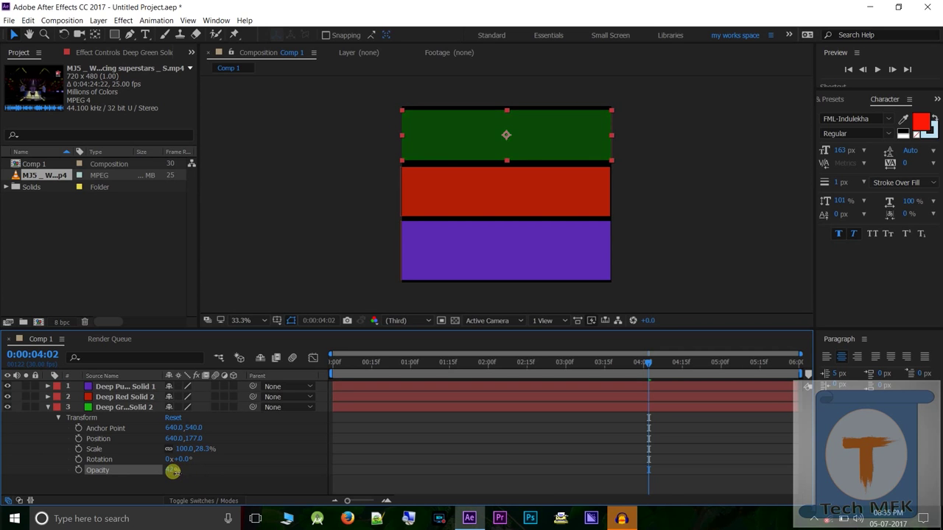
pyautogui.moveTo(159, 473); pyautogui.dragTo(144, 473)
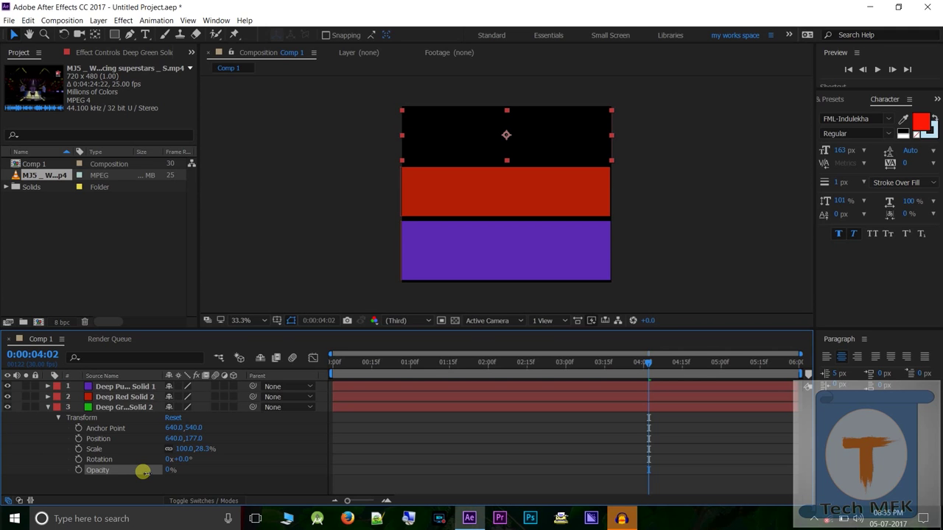
pyautogui.moveTo(142, 472); pyautogui.dragTo(233, 472)
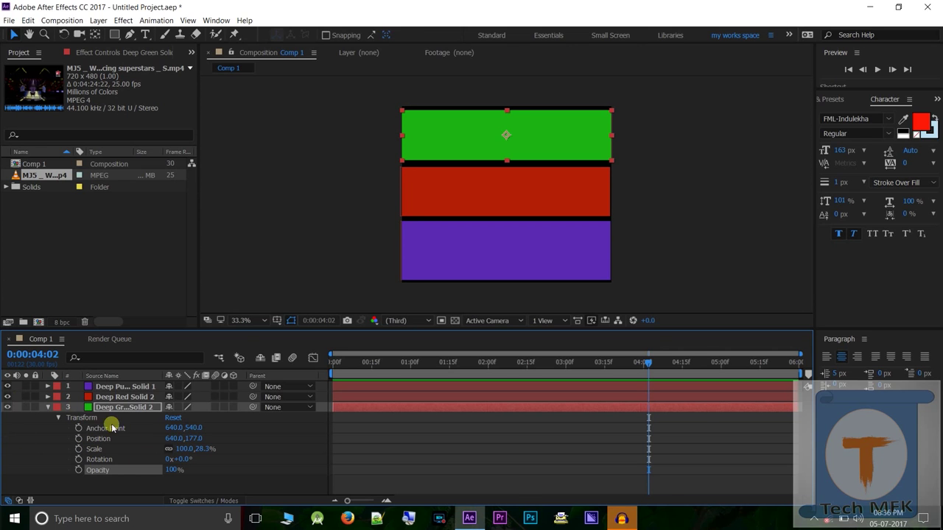
pyautogui.moveTo(185, 449)
pyautogui.mouseDown()
pyautogui.moveTo(270, 463)
pyautogui.moveTo(189, 461)
pyautogui.moveTo(184, 449)
pyautogui.mouseUp()
pyautogui.click(183, 448)
pyautogui.write('100')
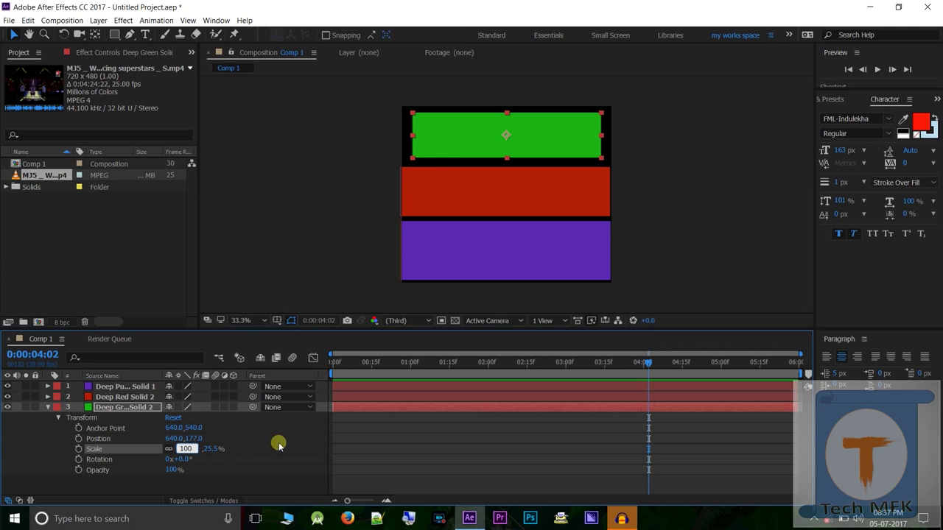
pyautogui.click(278, 444)
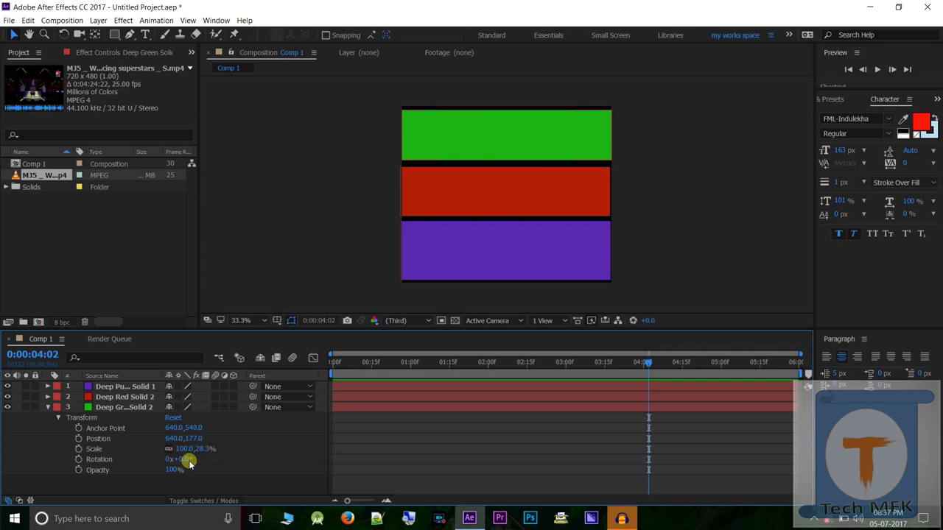
pyautogui.moveTo(184, 459)
pyautogui.mouseDown()
pyautogui.moveTo(199, 464)
pyautogui.moveTo(183, 464)
pyautogui.mouseUp()
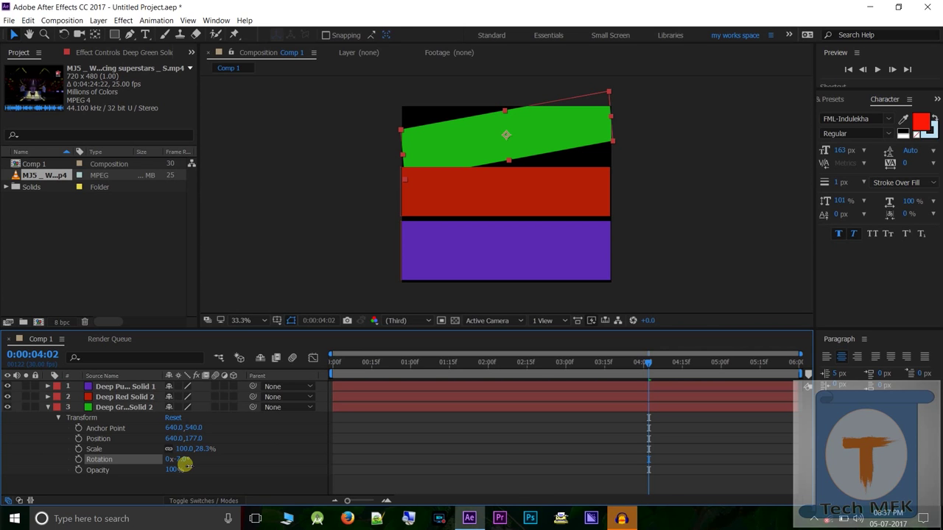
pyautogui.moveTo(186, 464); pyautogui.dragTo(185, 460)
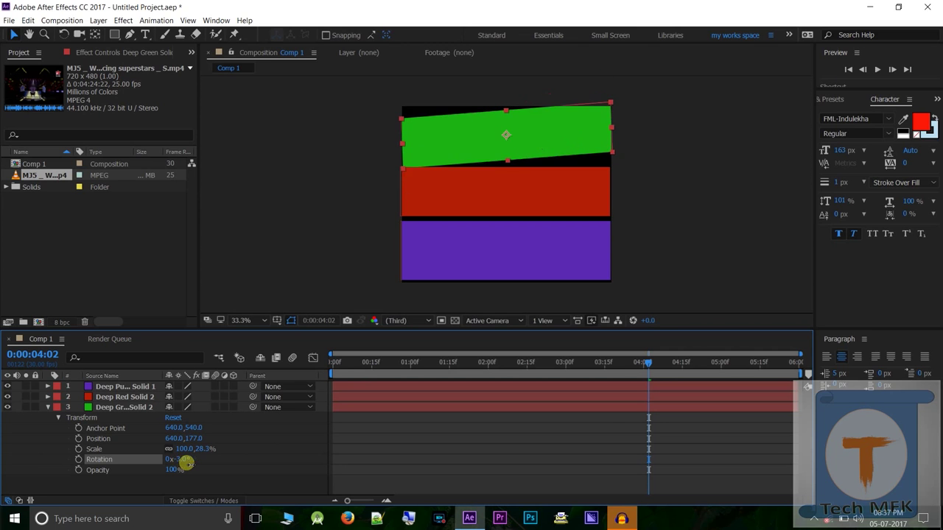
pyautogui.click(180, 460)
pyautogui.write('0')
pyautogui.press('Return')
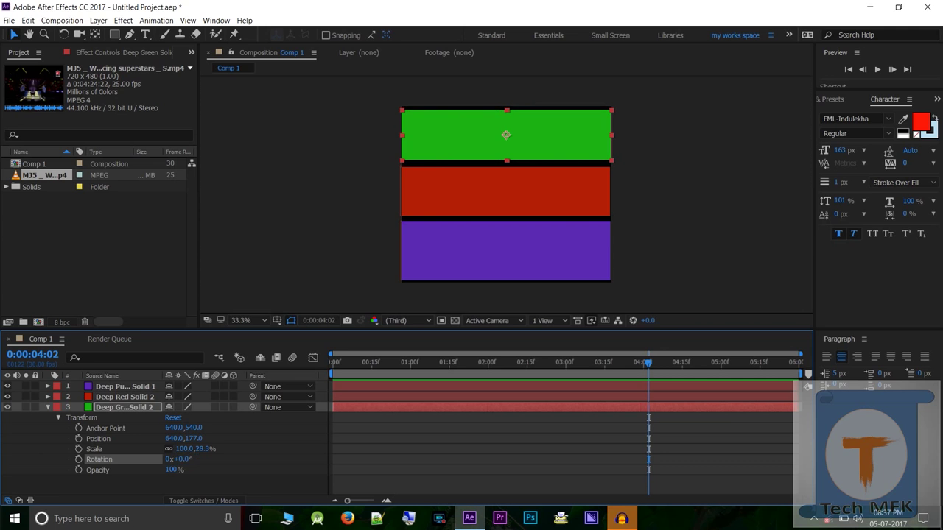
pyautogui.click(283, 461)
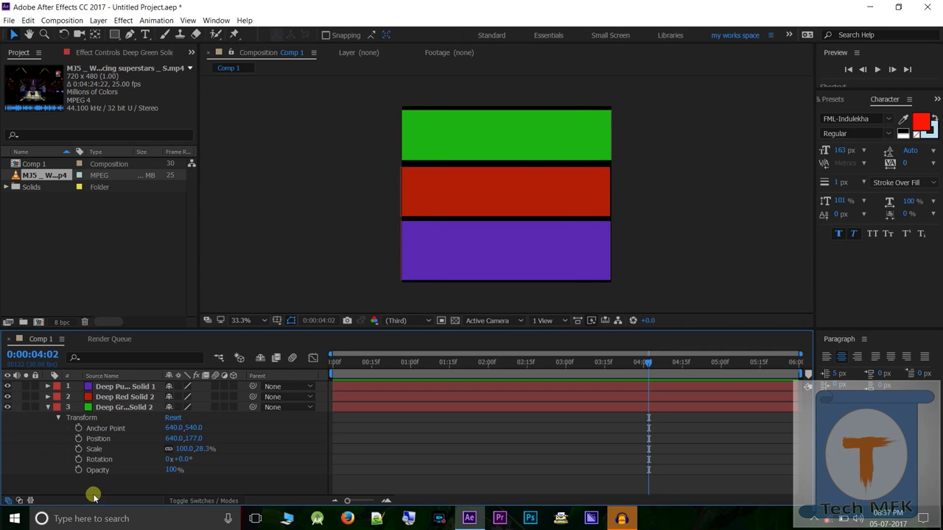
# Step: At the timeline start, drag the green band off the left edge to Position -677,177
pyautogui.click(525, 128)
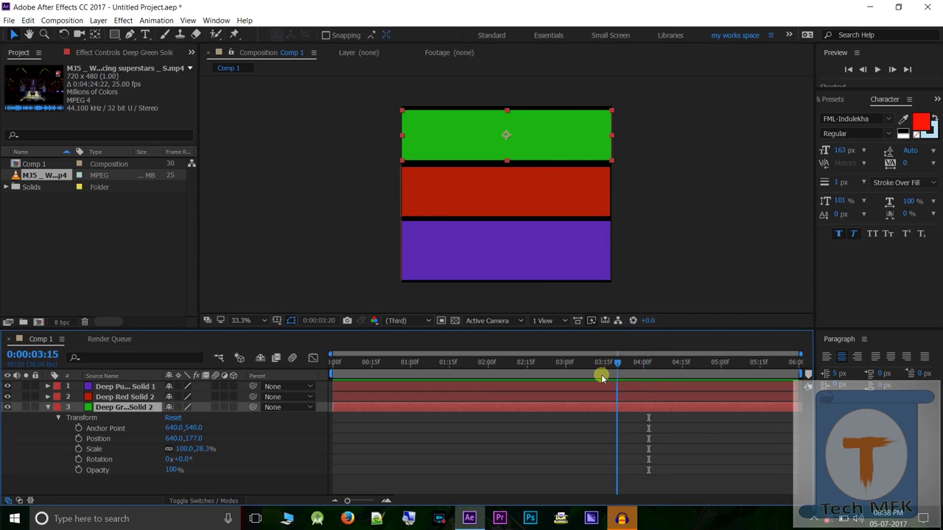
pyautogui.moveTo(646, 362); pyautogui.dragTo(300, 405)
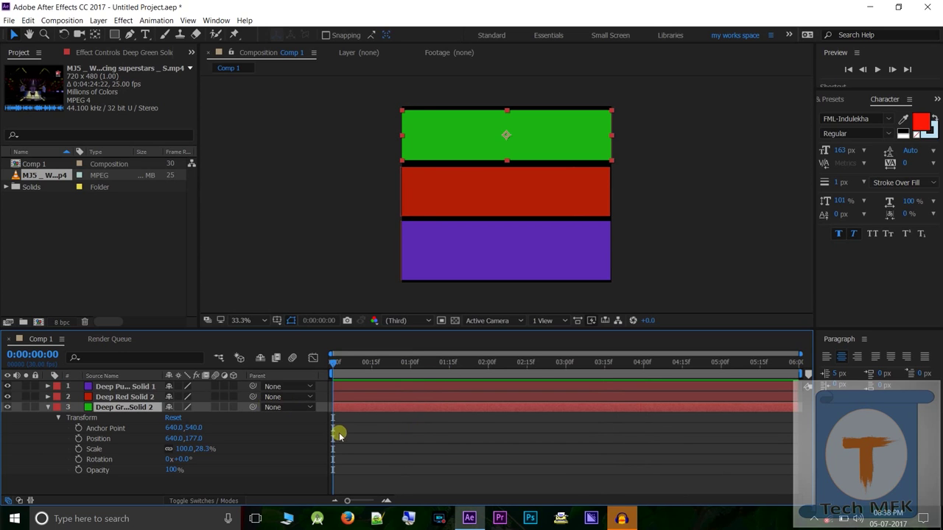
pyautogui.click(478, 136)
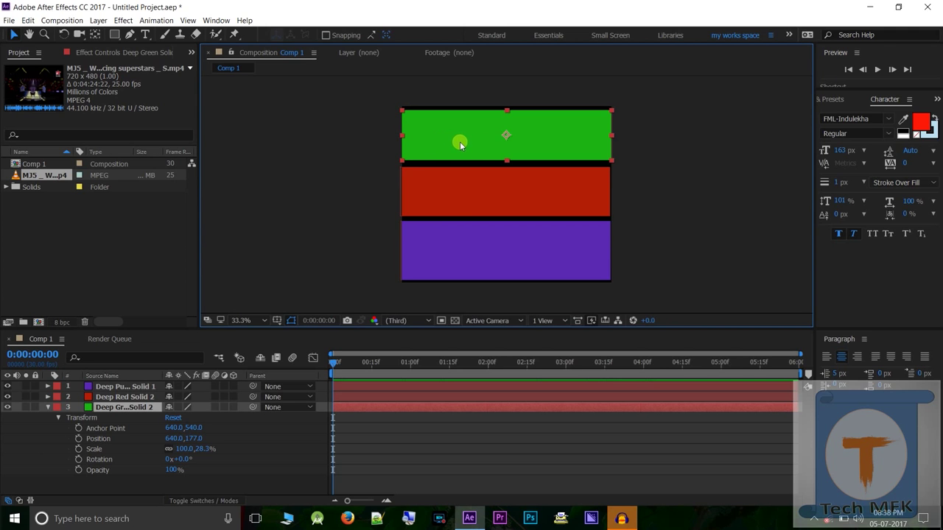
pyautogui.moveTo(459, 144); pyautogui.dragTo(334, 145)
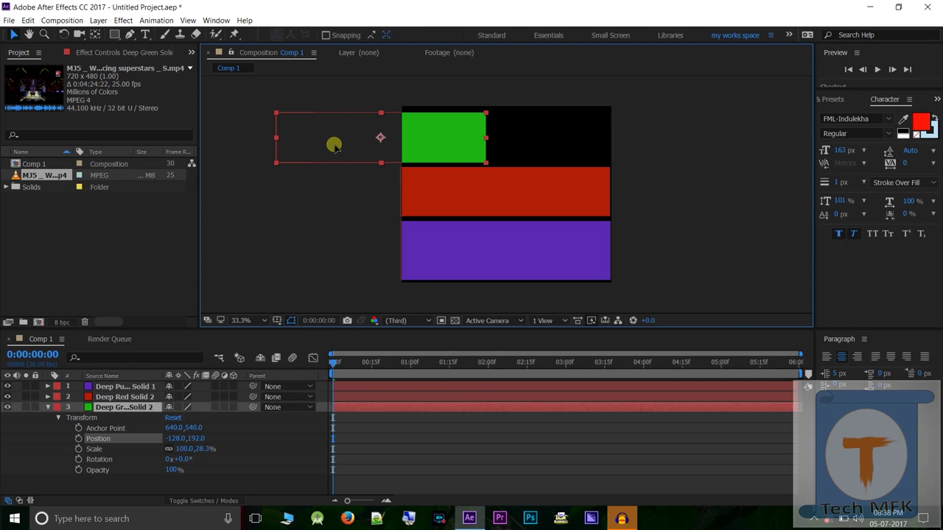
pyautogui.moveTo(333, 146); pyautogui.dragTo(336, 147)
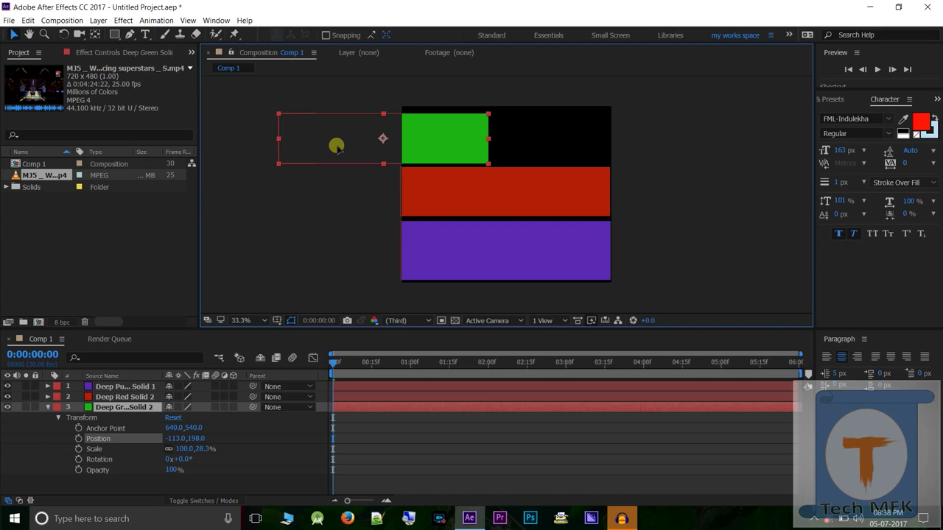
pyautogui.moveTo(336, 147); pyautogui.dragTo(245, 157)
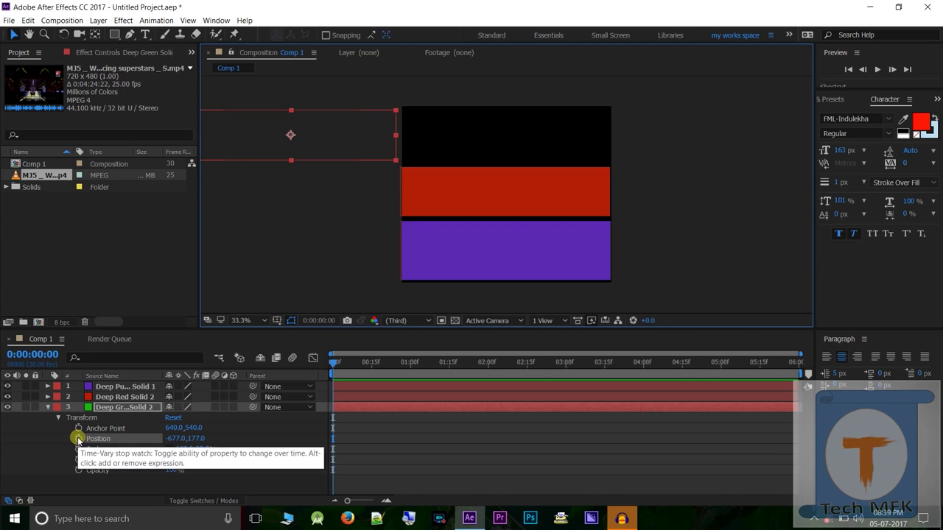
pyautogui.click(78, 438)
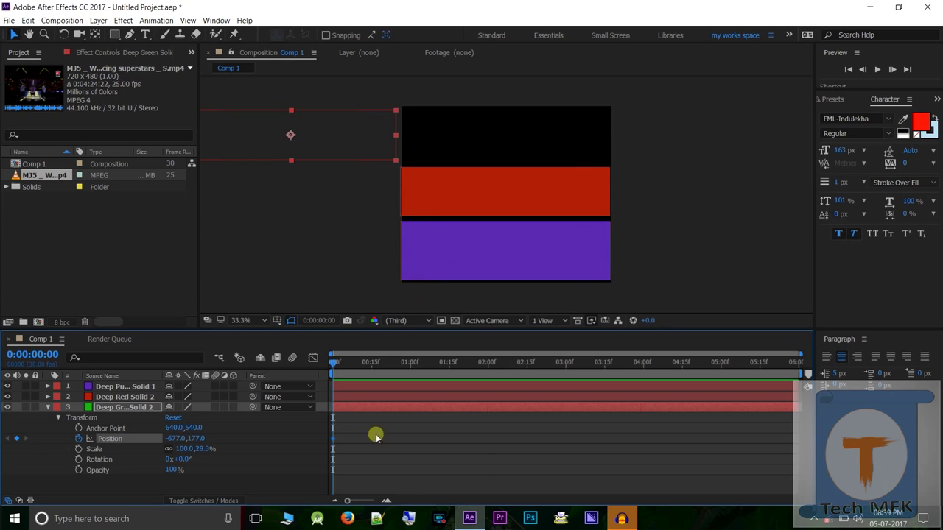
pyautogui.moveTo(334, 362); pyautogui.dragTo(377, 363)
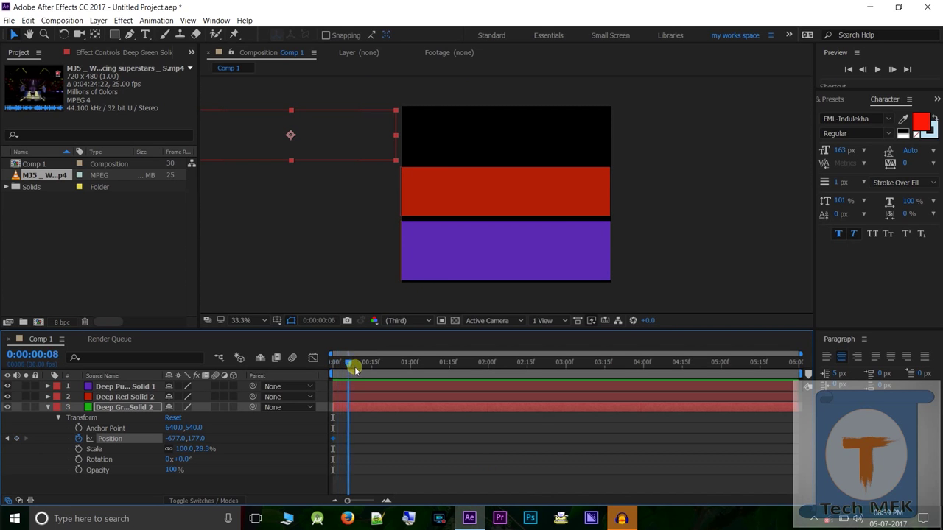
pyautogui.moveTo(333, 442)
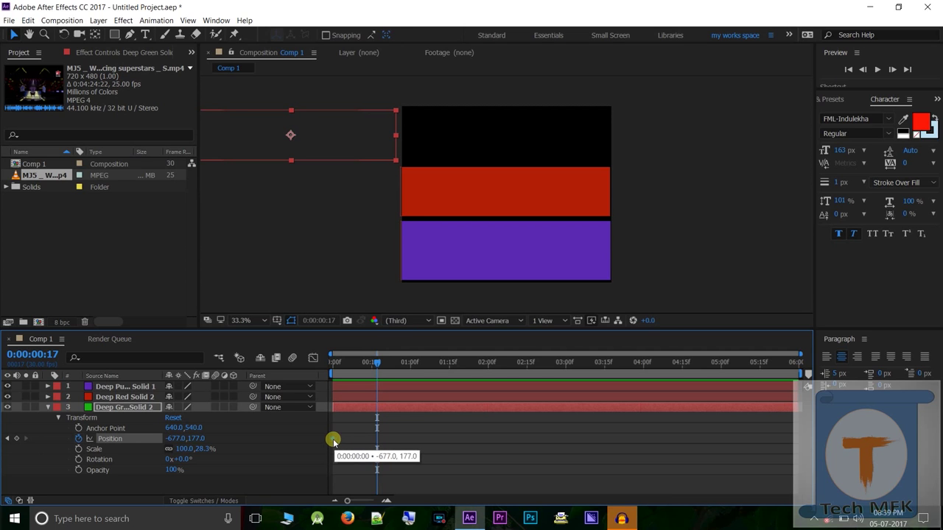
pyautogui.moveTo(378, 364); pyautogui.dragTo(332, 362)
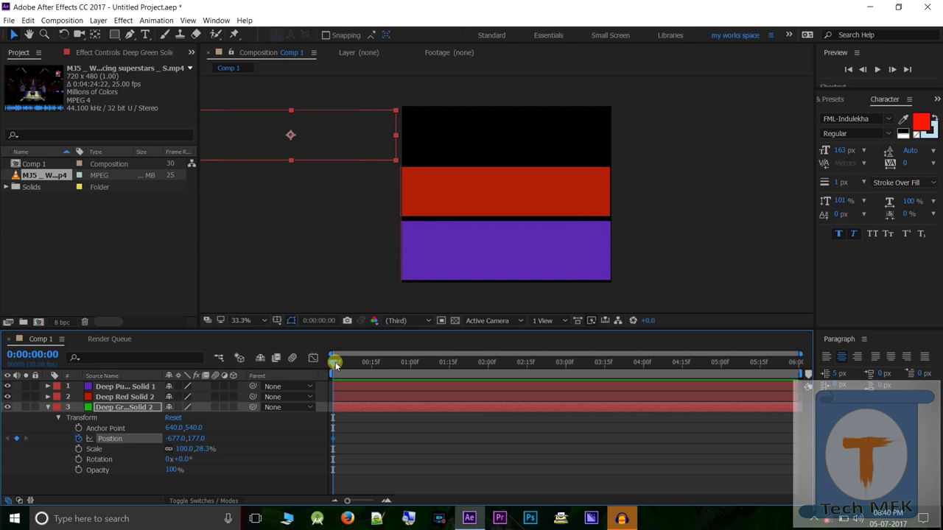
# Step: Park the current time at 0:00:05:16 for the green solid's ending keyframe
pyautogui.moveTo(343, 365); pyautogui.dragTo(760, 371)
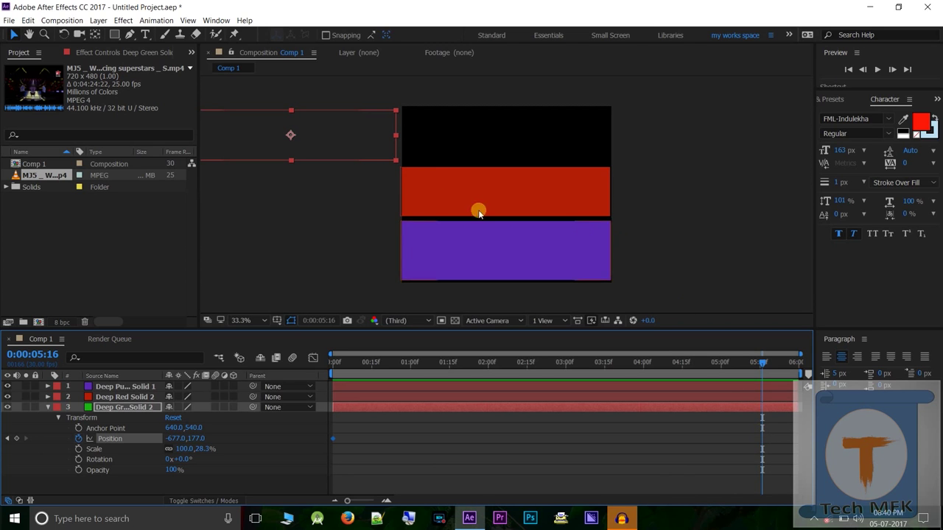
pyautogui.click(231, 132)
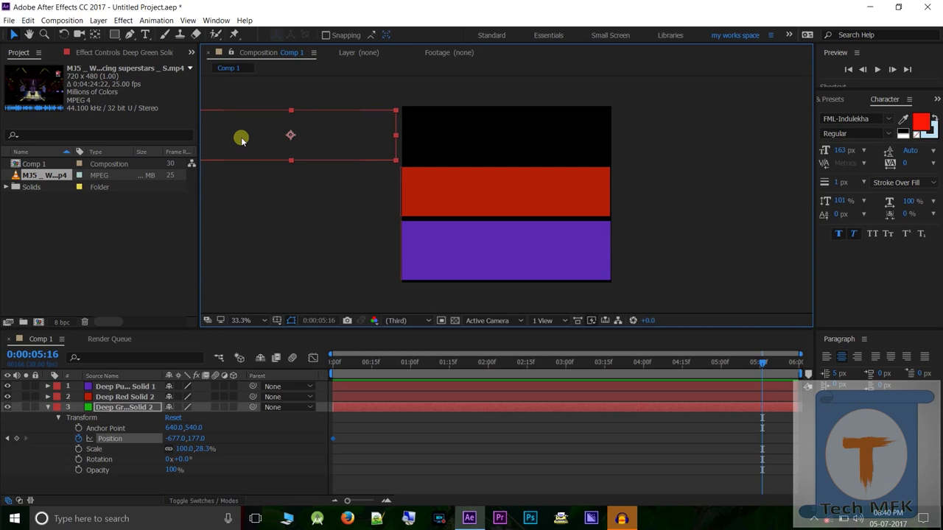
# Step: Drag the green solid into the top band at 640,177 to keyframe its end, then scrub back
pyautogui.doubleClick(241, 140)
pyautogui.click(257, 52)
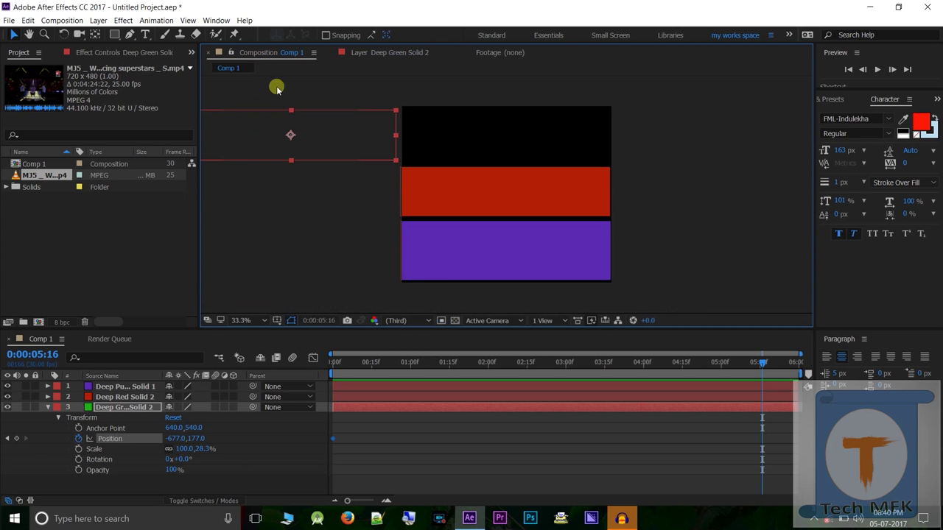
pyautogui.moveTo(280, 140); pyautogui.dragTo(464, 149)
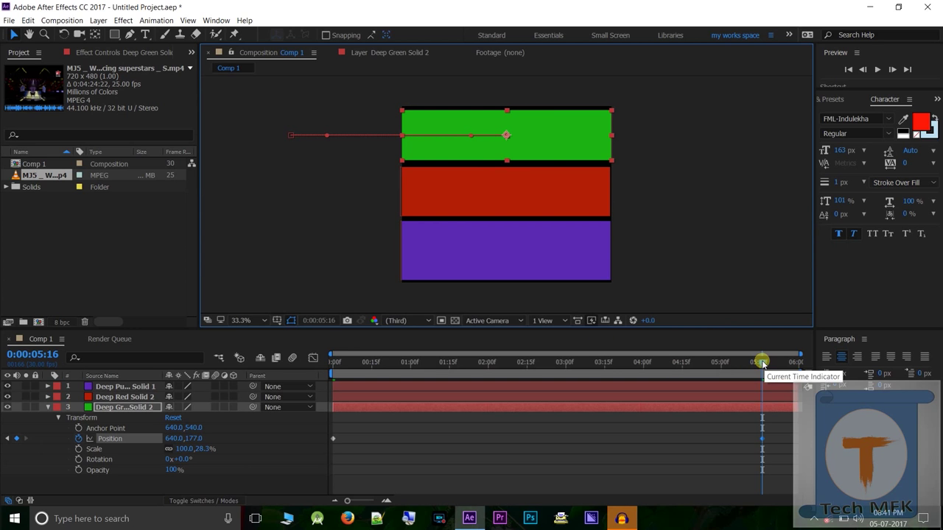
pyautogui.moveTo(763, 364); pyautogui.dragTo(295, 377)
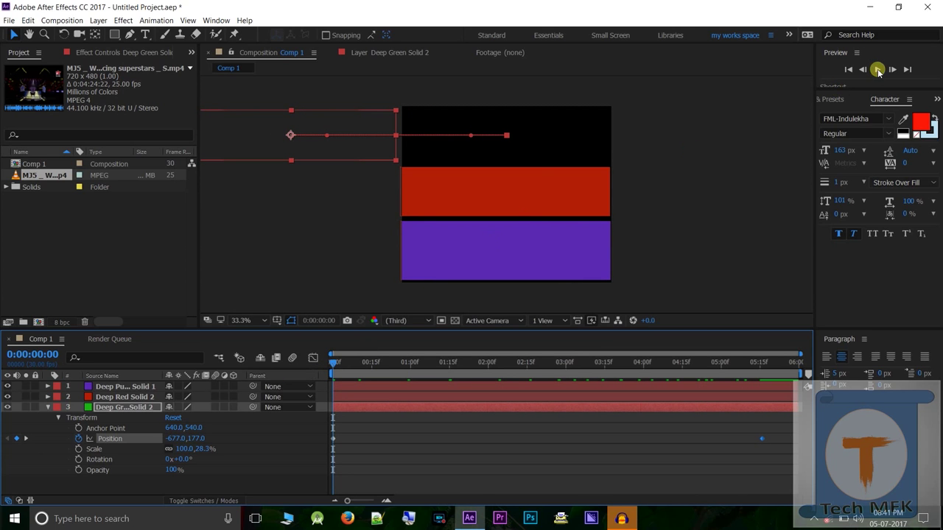
# Step: Preview the green band sliding in from the left, then collapse its Transform properties
pyautogui.click(877, 70)
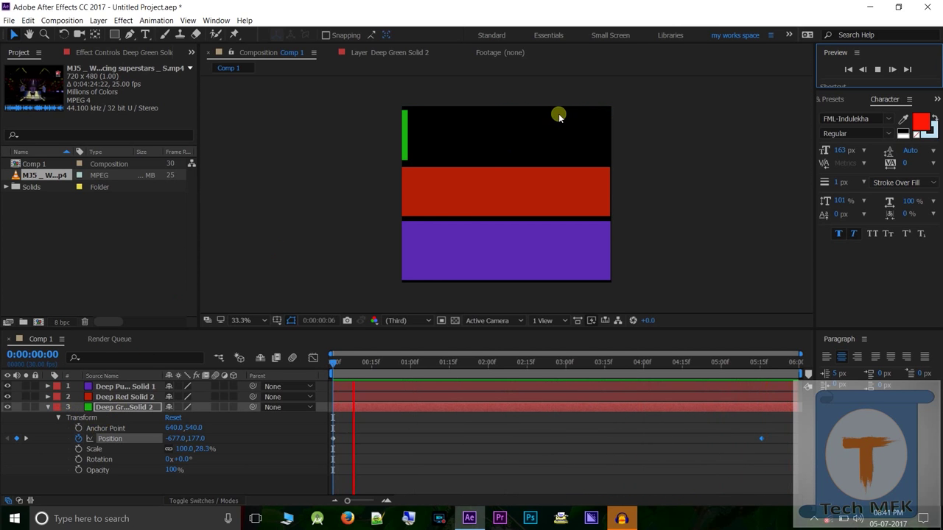
pyautogui.click(55, 418)
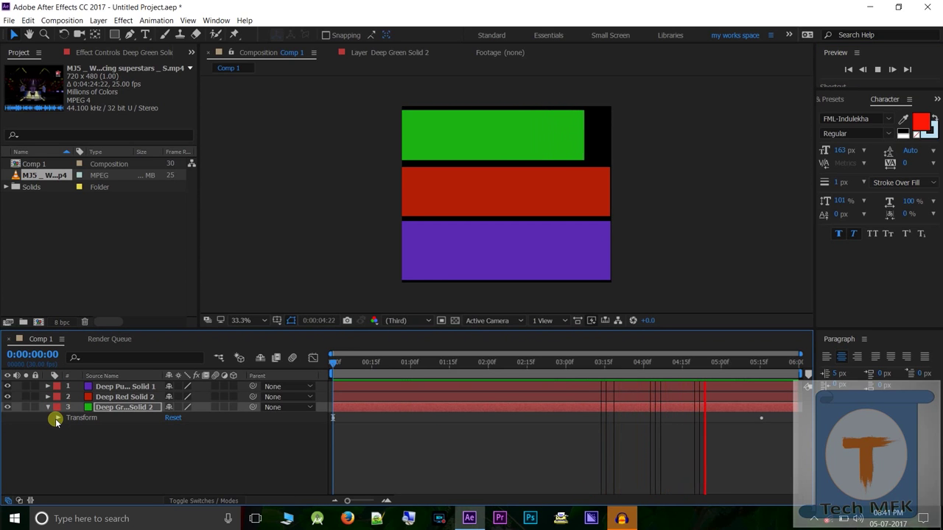
pyautogui.click(46, 408)
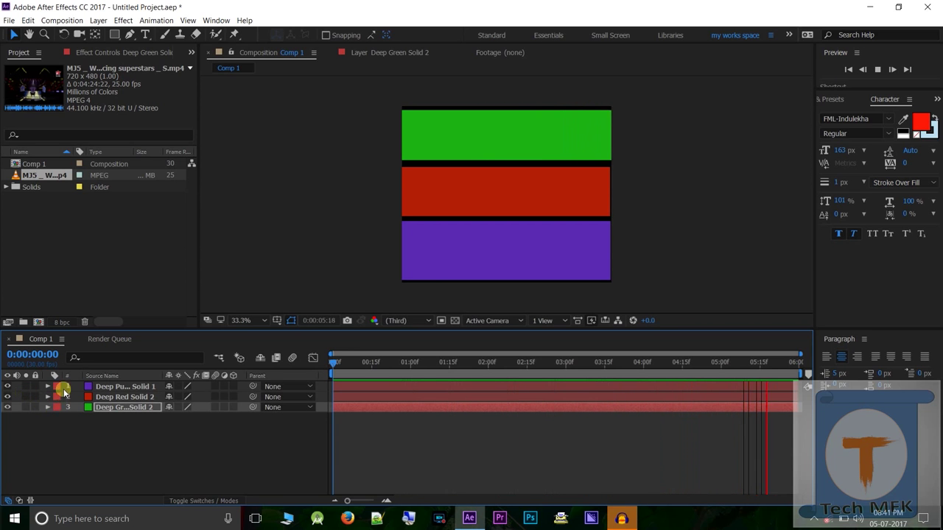
# Step: Reveal the red solid's Transform properties (Position 631,522, Scale 100,27.8%) and select it
pyautogui.click(48, 396)
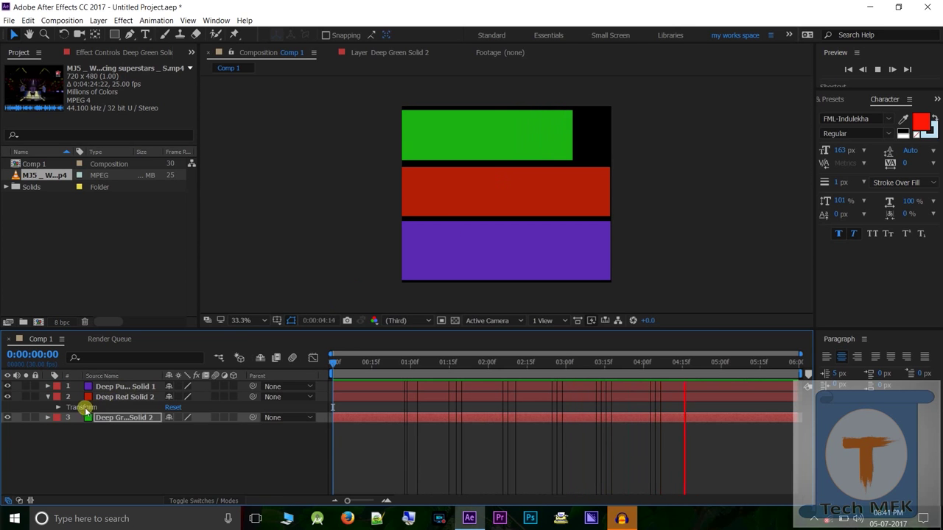
pyautogui.click(58, 407)
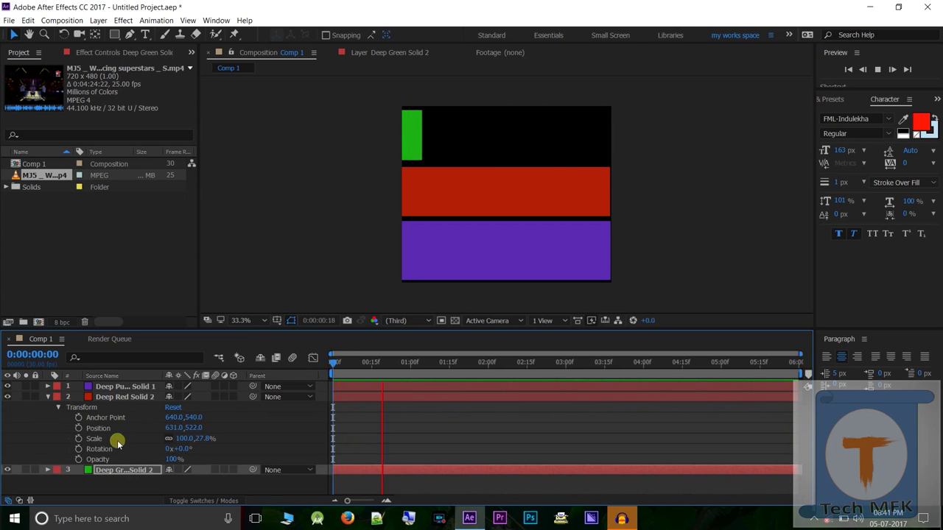
pyautogui.click(469, 190)
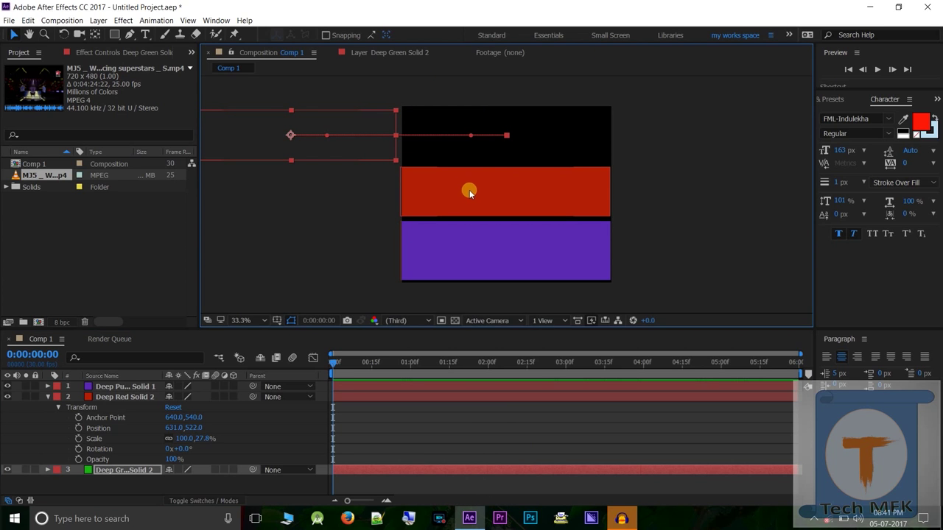
pyautogui.click(467, 205)
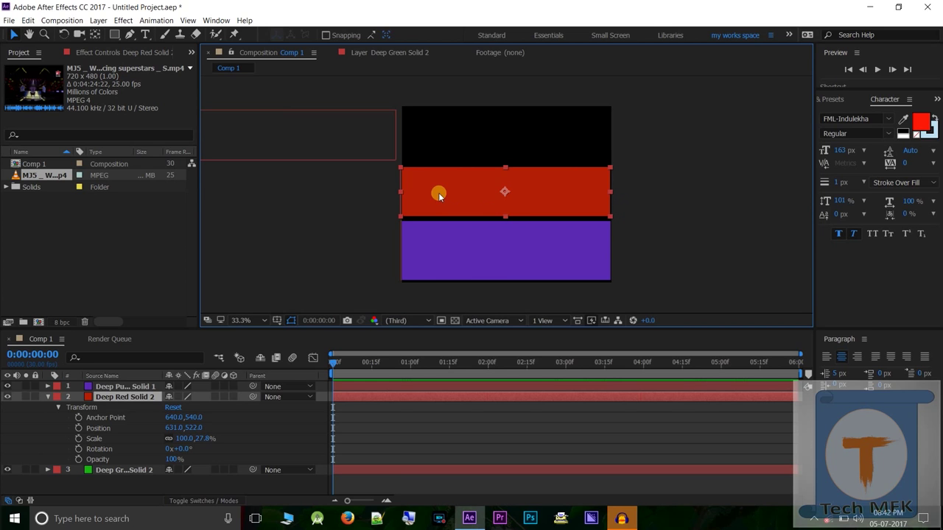
pyautogui.click(460, 267)
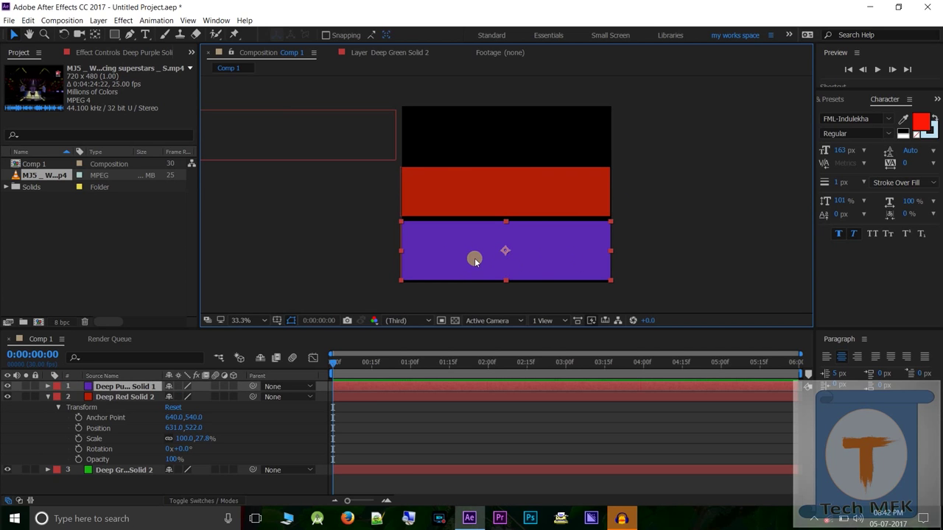
pyautogui.click(469, 199)
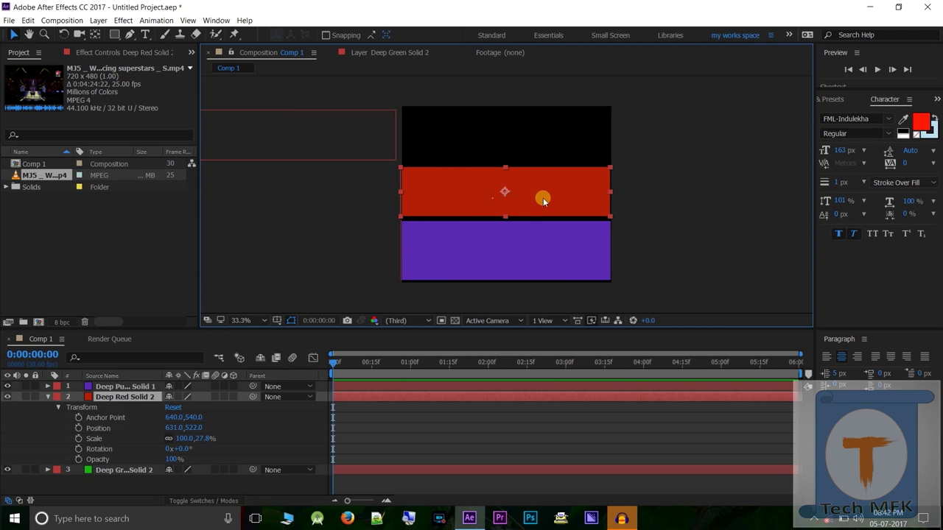
pyautogui.moveTo(533, 199); pyautogui.dragTo(747, 204)
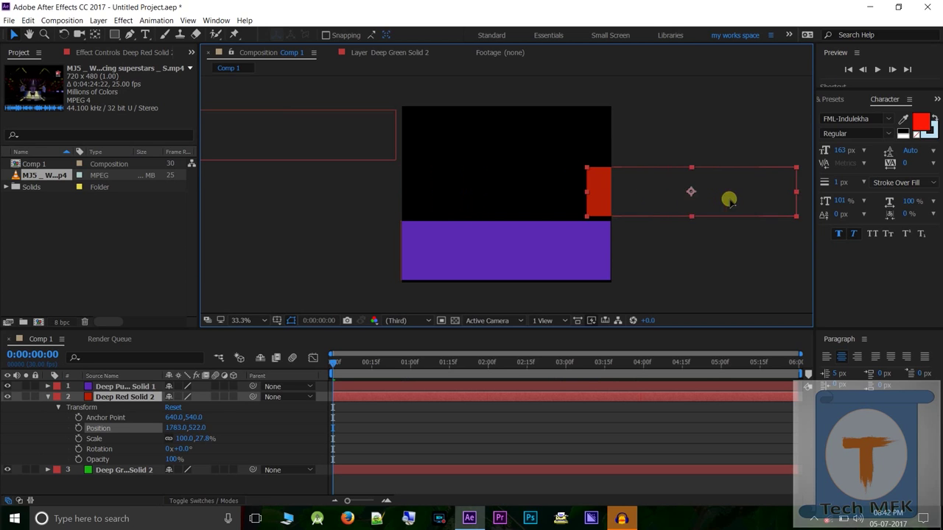
pyautogui.press('Return')
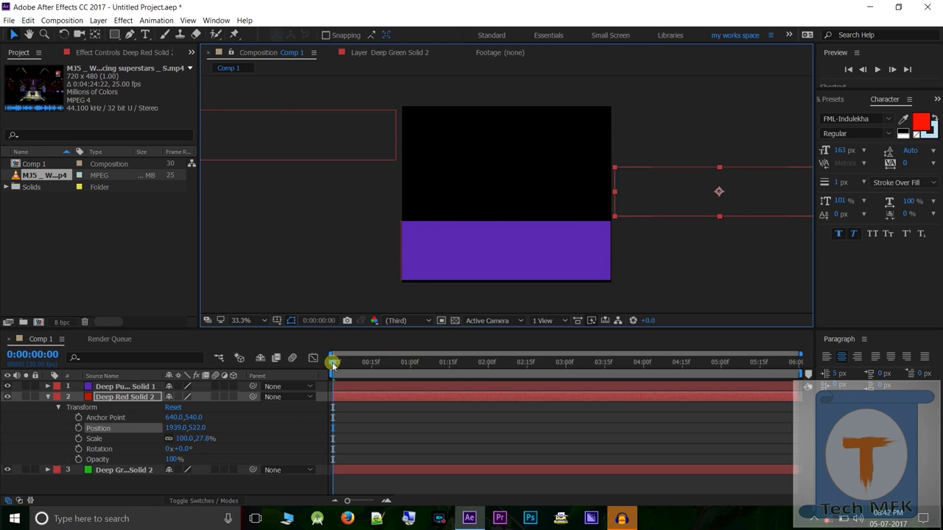
pyautogui.moveTo(333, 365); pyautogui.dragTo(710, 381)
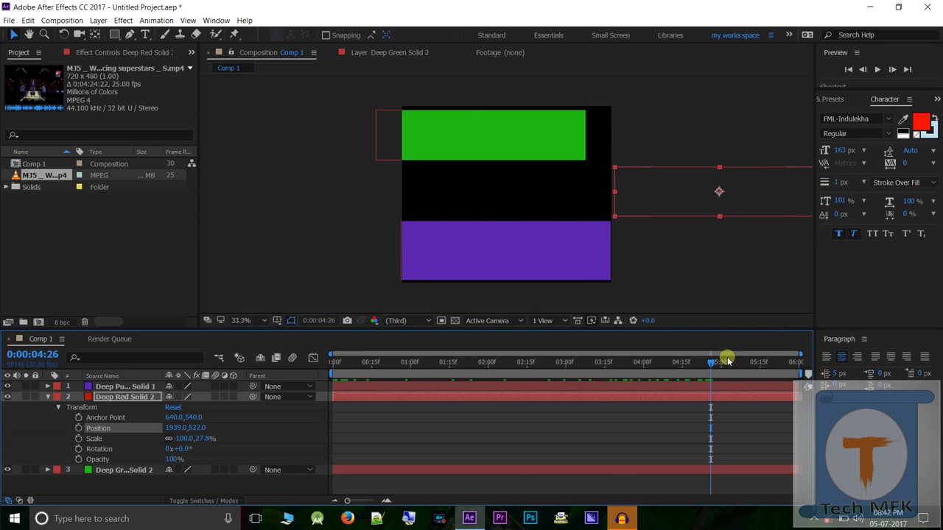
pyautogui.moveTo(712, 362); pyautogui.dragTo(335, 381)
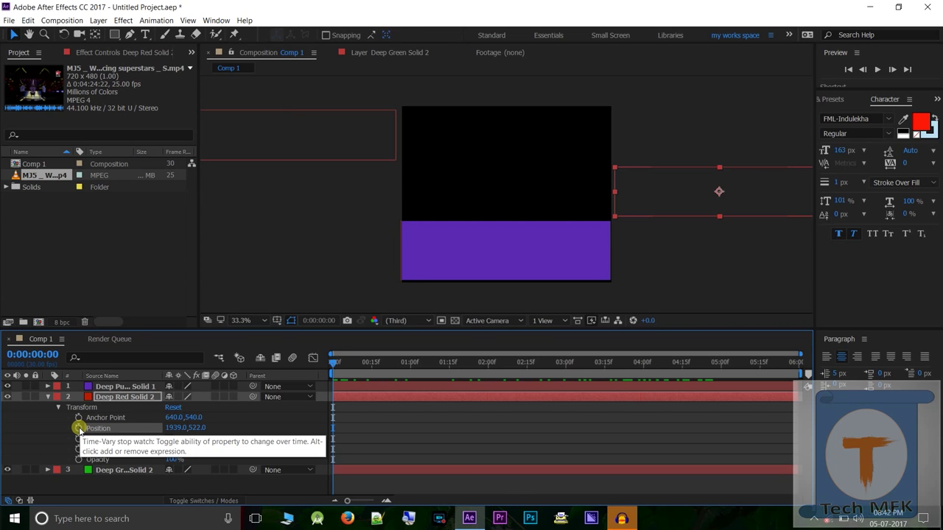
# Step: Set the red solid's starting Position keyframe at 1939,522 and scrub forward
pyautogui.click(78, 428)
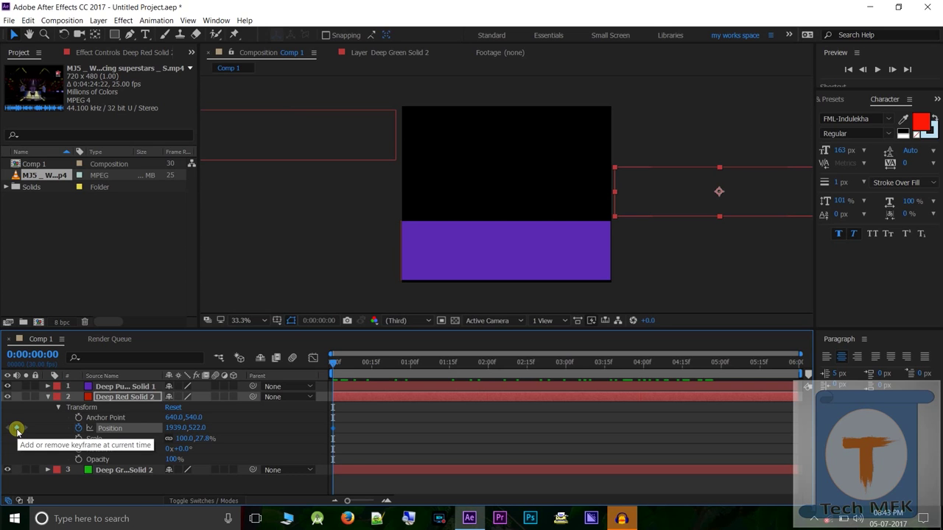
pyautogui.moveTo(332, 361); pyautogui.dragTo(356, 362)
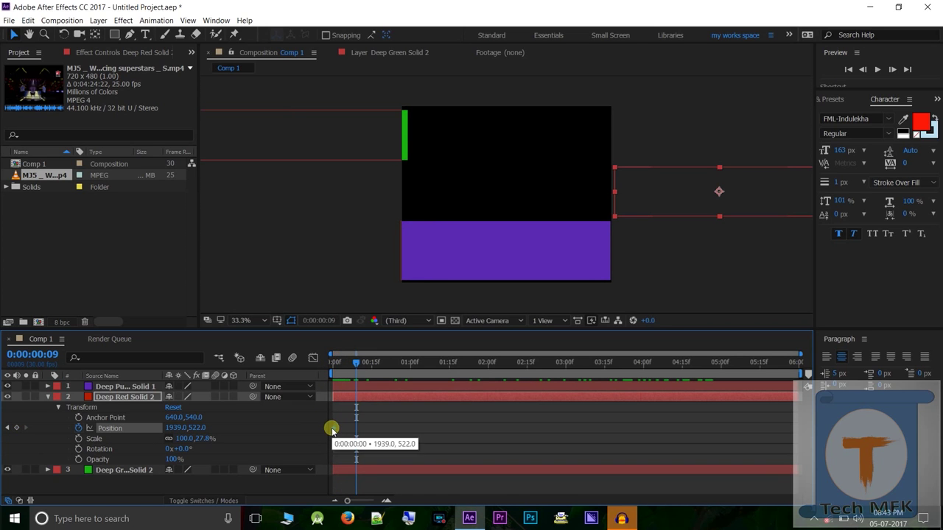
pyautogui.moveTo(357, 362); pyautogui.dragTo(437, 380)
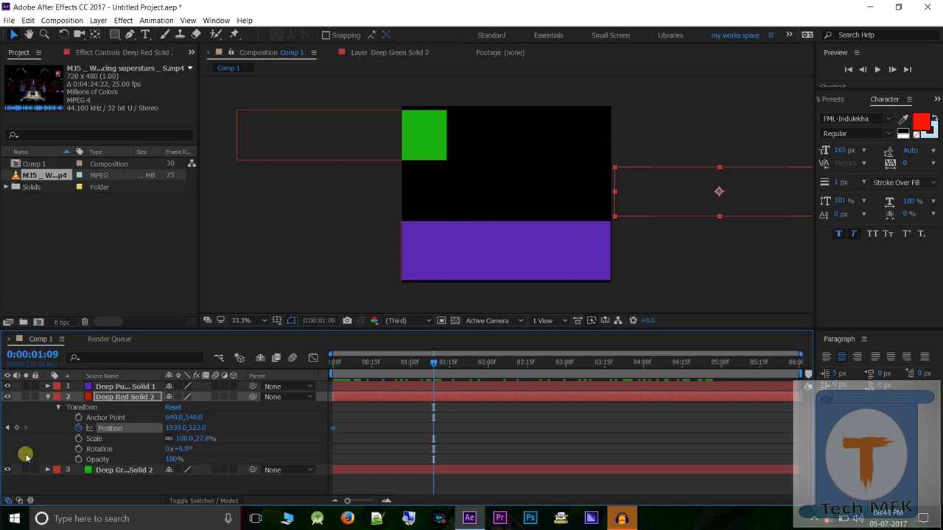
# Step: Hide the green and purple solids, then select the red solid's Position property
pyautogui.click(7, 470)
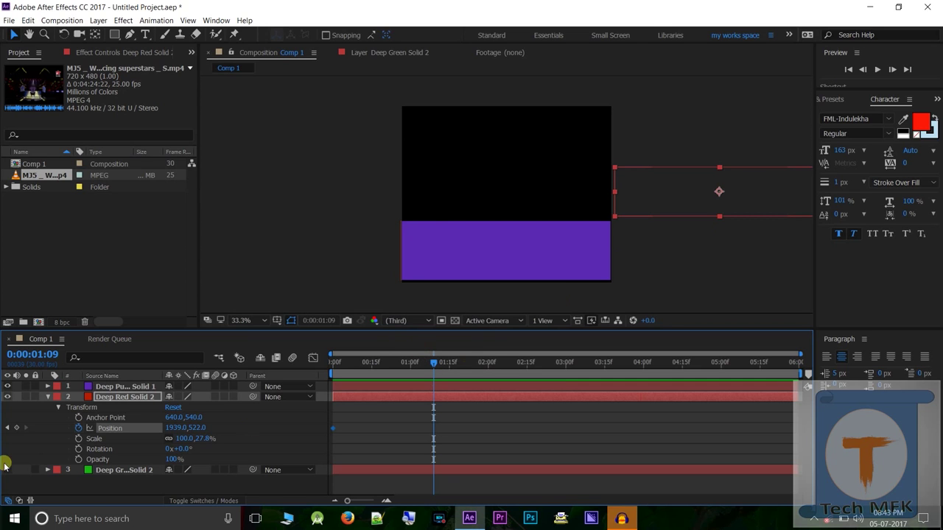
pyautogui.click(7, 387)
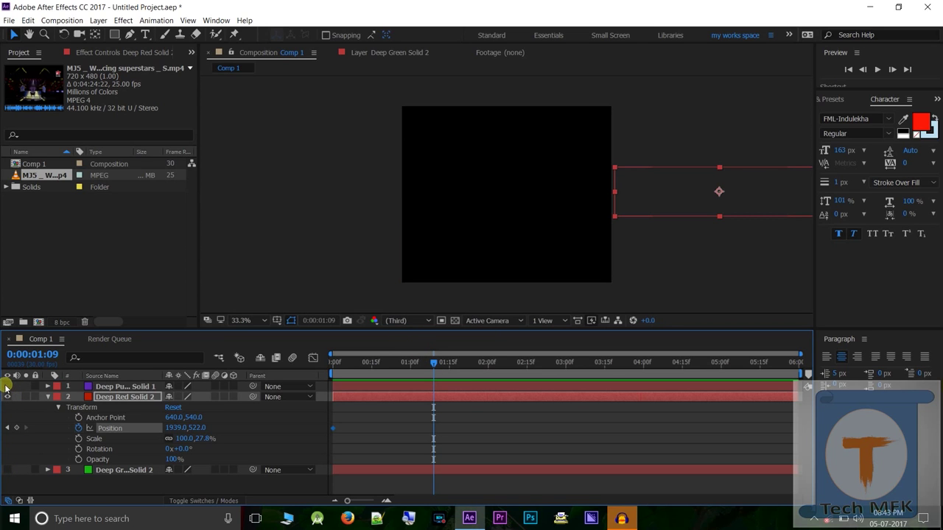
pyautogui.click(7, 387)
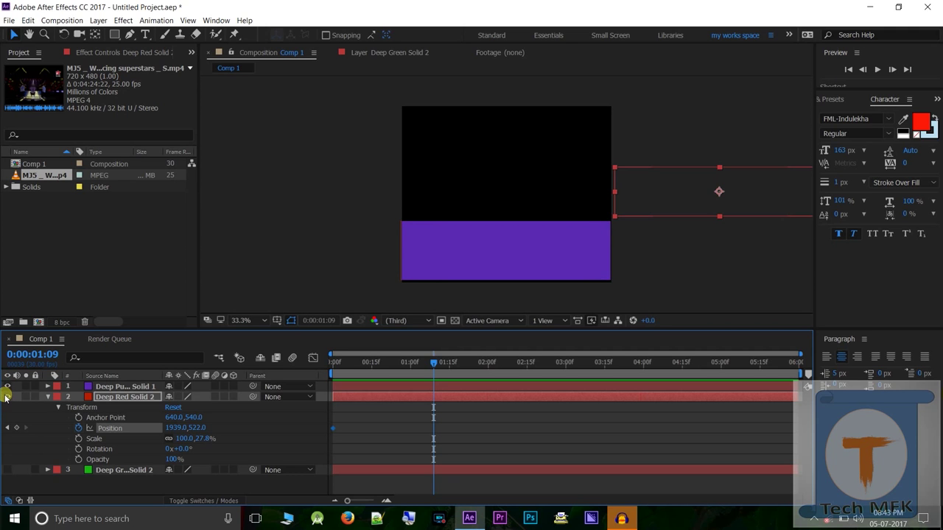
pyautogui.click(6, 388)
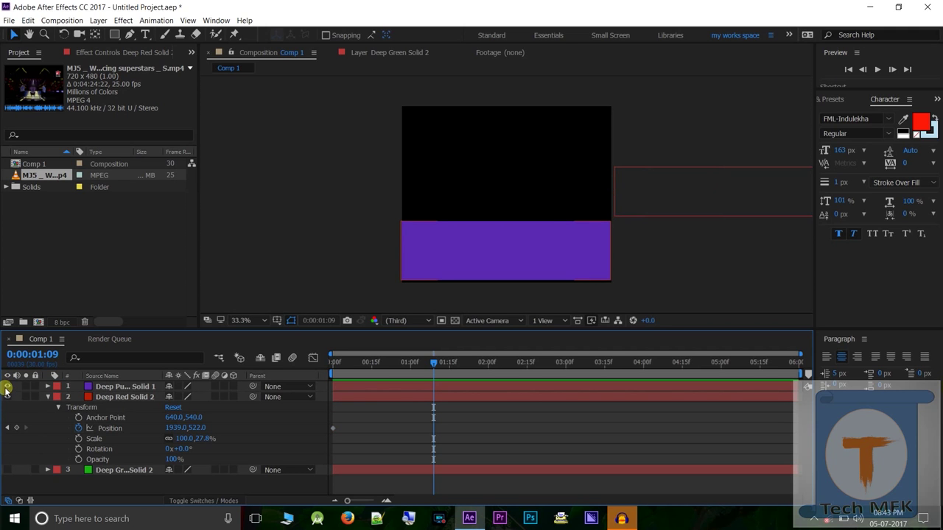
pyautogui.click(7, 386)
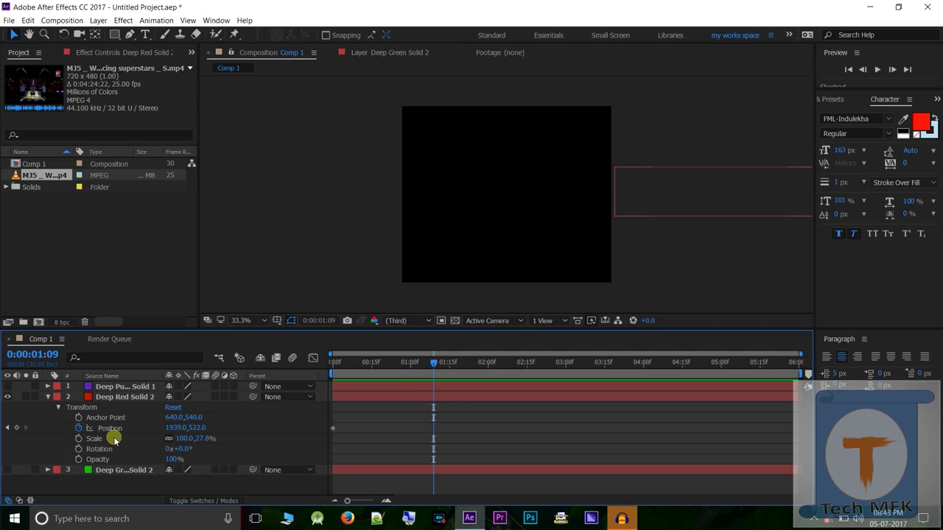
pyautogui.click(332, 428)
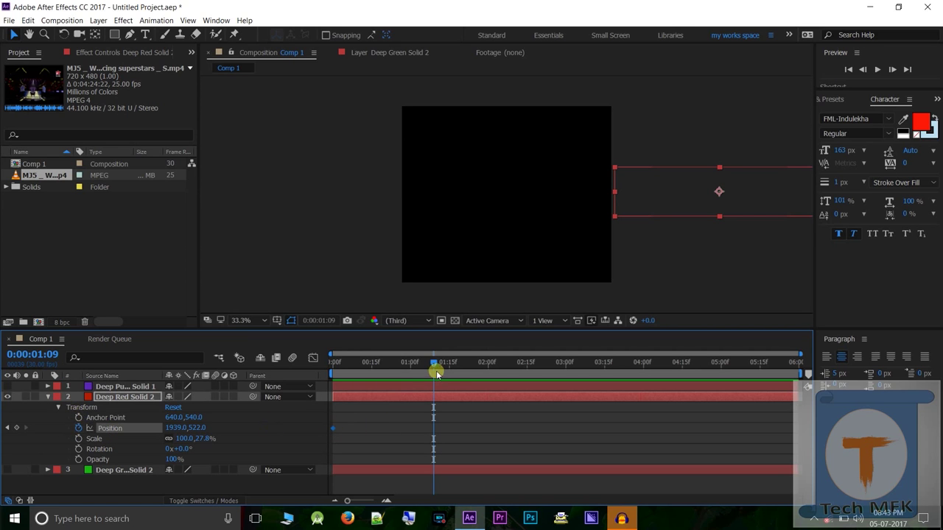
# Step: Add the red band's second Position keyframe at 0:00:04:29 at 643,522, then scrub back to start
pyautogui.moveTo(433, 363); pyautogui.dragTo(314, 373)
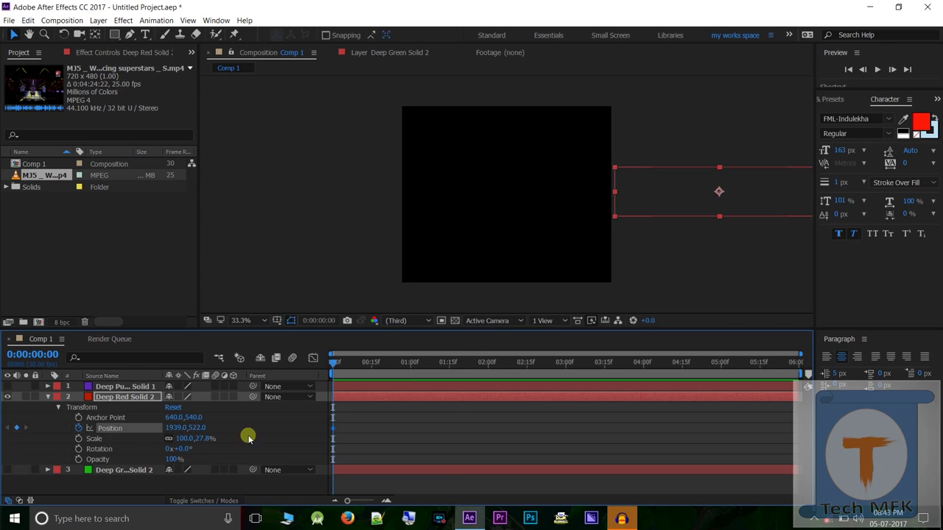
pyautogui.moveTo(334, 366); pyautogui.dragTo(718, 406)
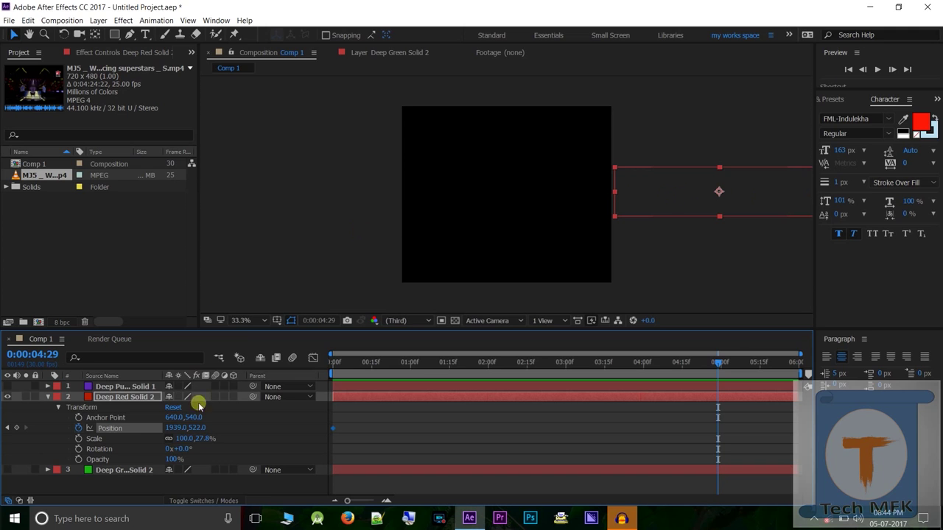
pyautogui.click(177, 428)
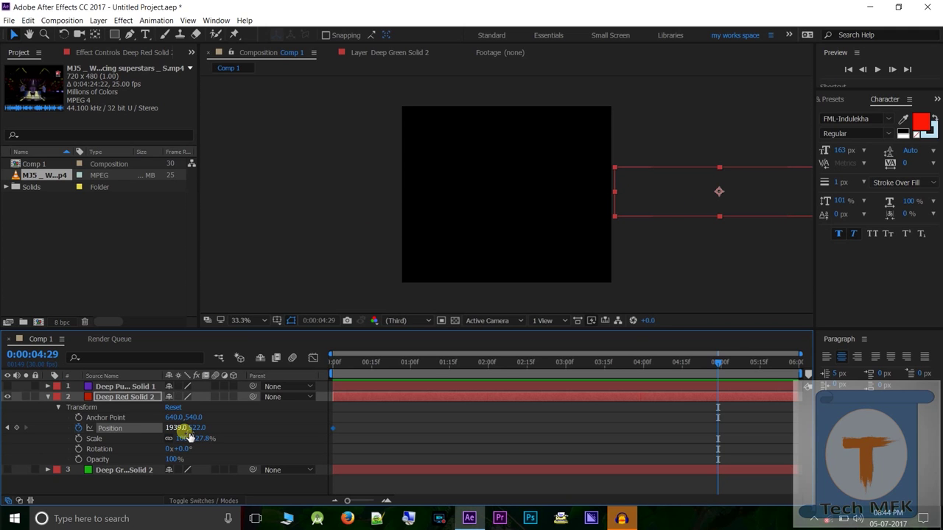
pyautogui.press('Return')
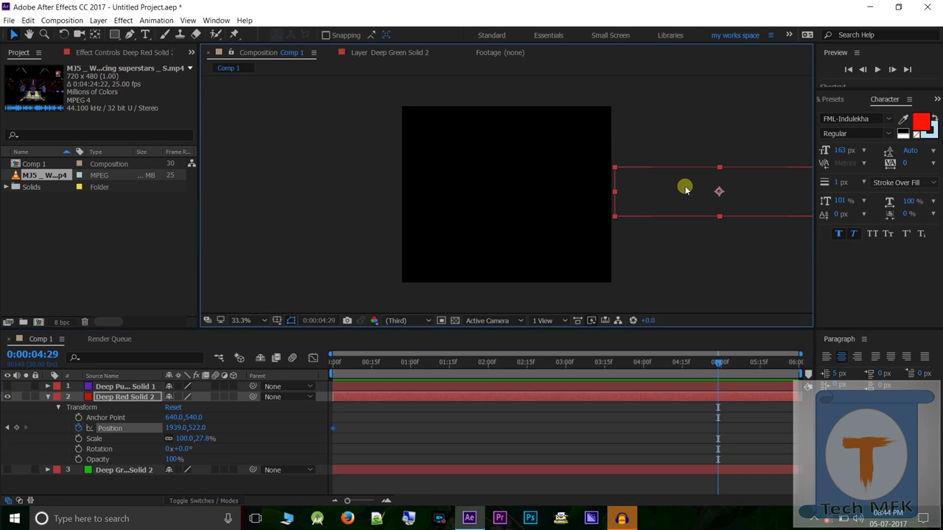
pyautogui.moveTo(673, 191)
pyautogui.mouseDown()
pyautogui.moveTo(604, 202)
pyautogui.moveTo(464, 199)
pyautogui.mouseUp()
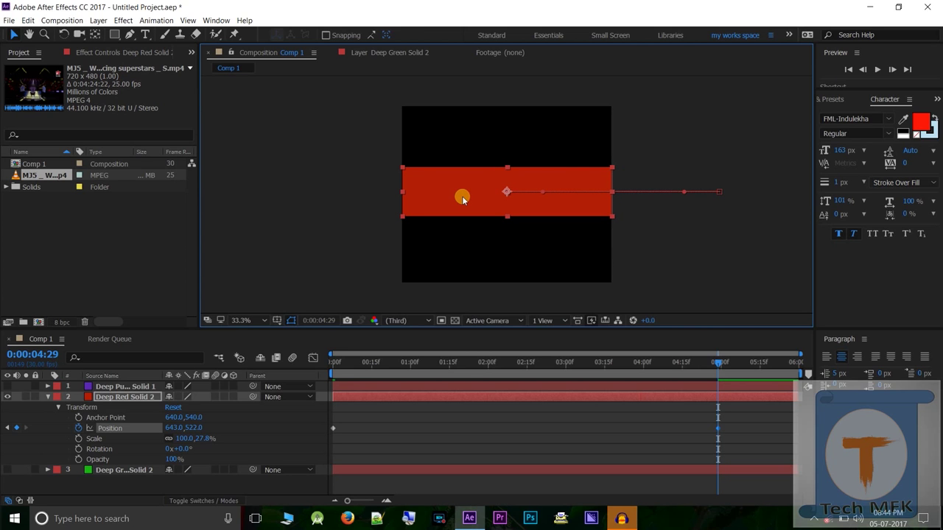
pyautogui.click(716, 363)
pyautogui.click(666, 371)
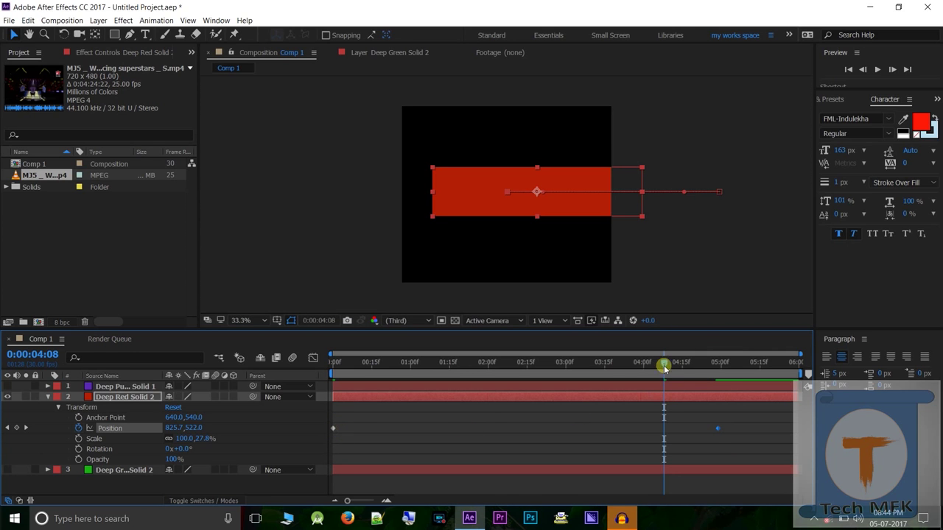
pyautogui.moveTo(667, 363); pyautogui.dragTo(333, 363)
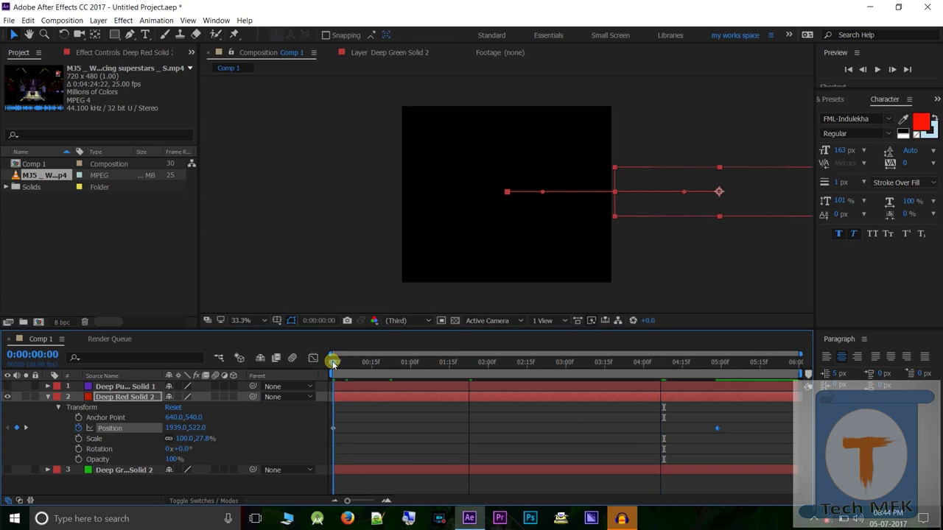
# Step: Preview the red band's slide-in, then show the purple and green bands and hide red
pyautogui.click(876, 69)
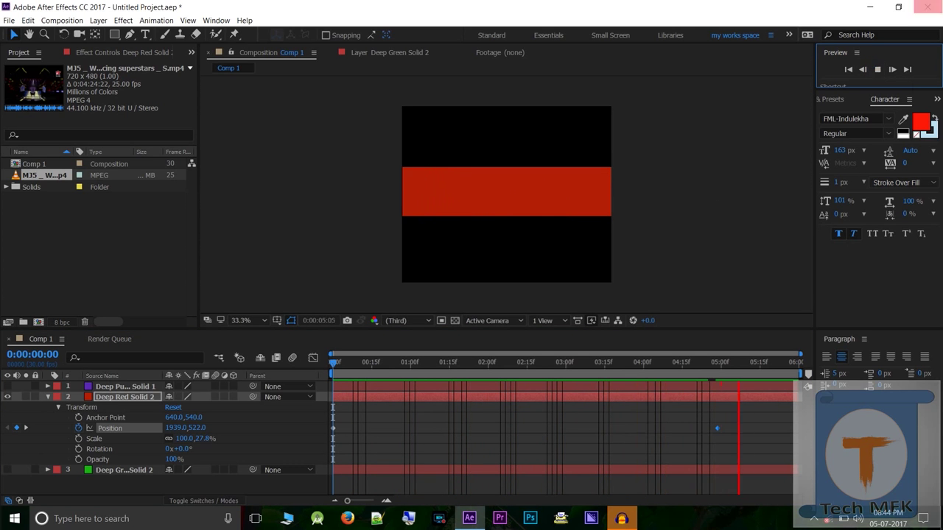
pyautogui.click(889, 70)
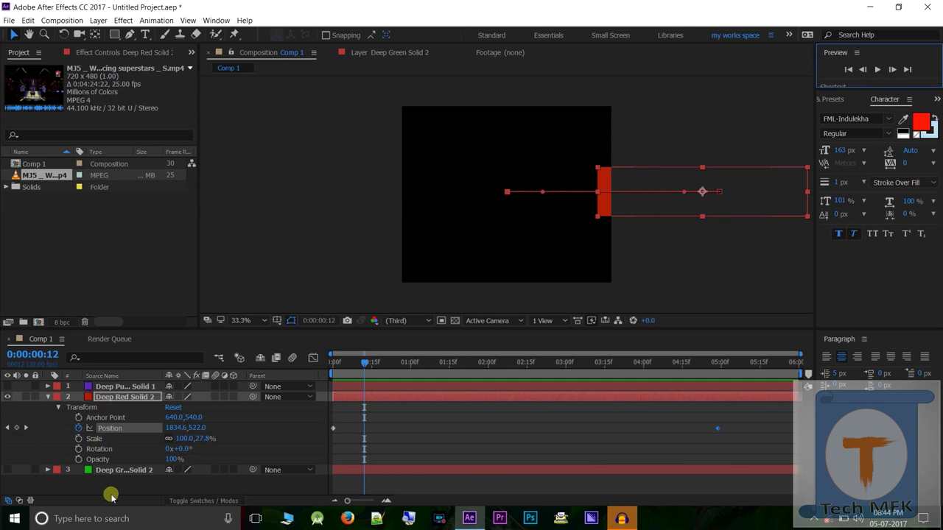
pyautogui.click(8, 386)
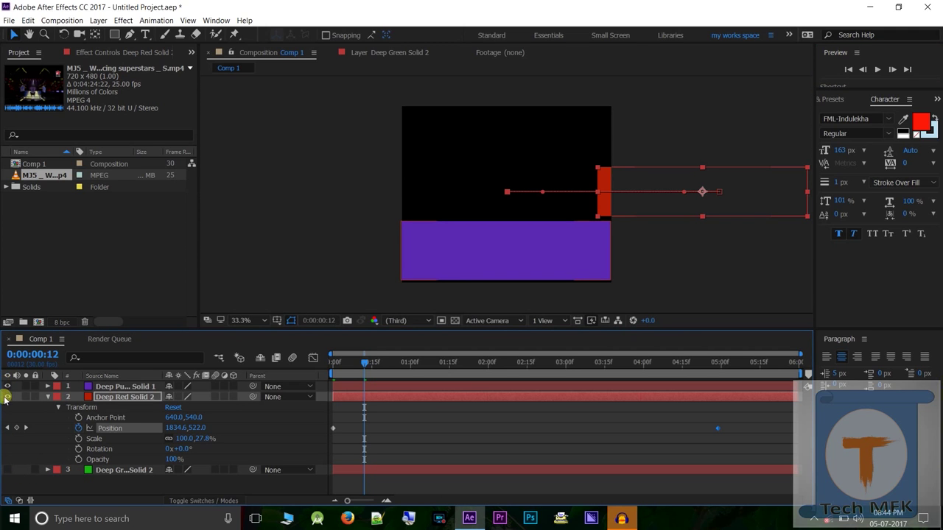
pyautogui.click(7, 469)
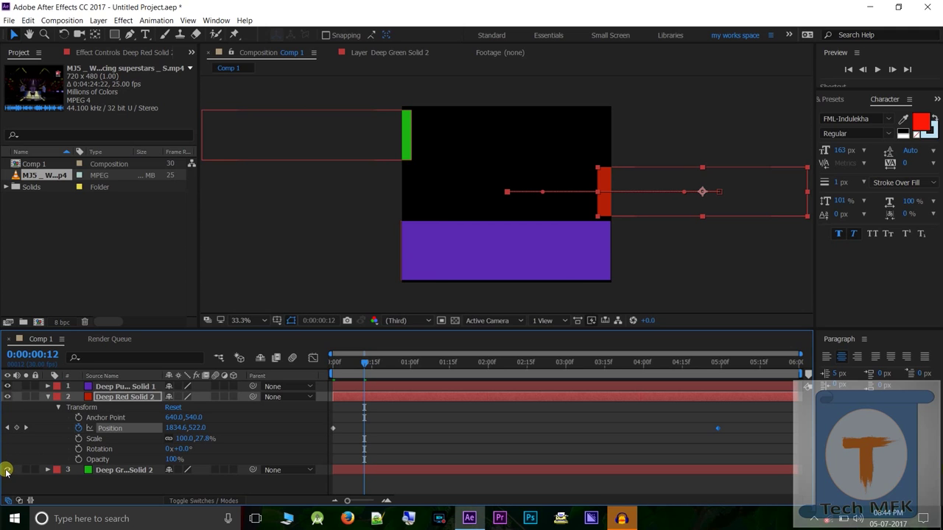
pyautogui.click(7, 396)
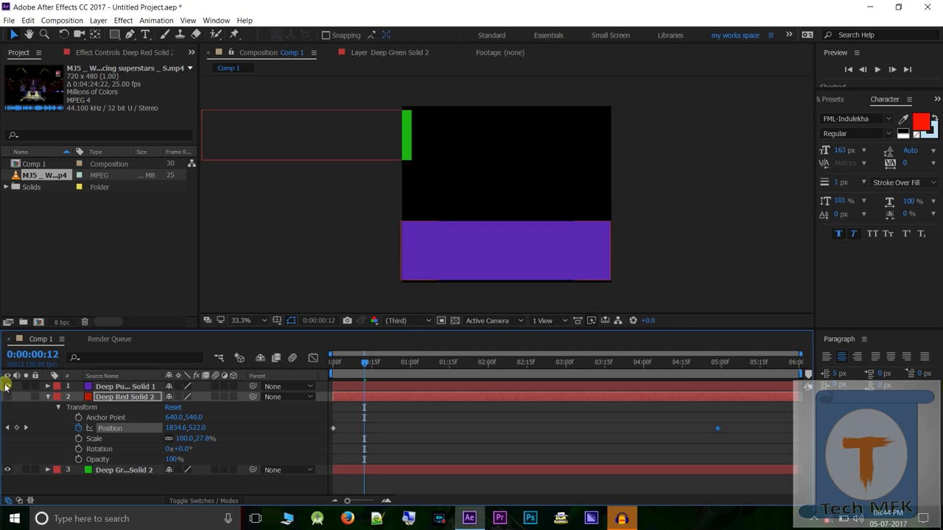
# Step: Make all three bands visible again and preview them animating together
pyautogui.click(8, 386)
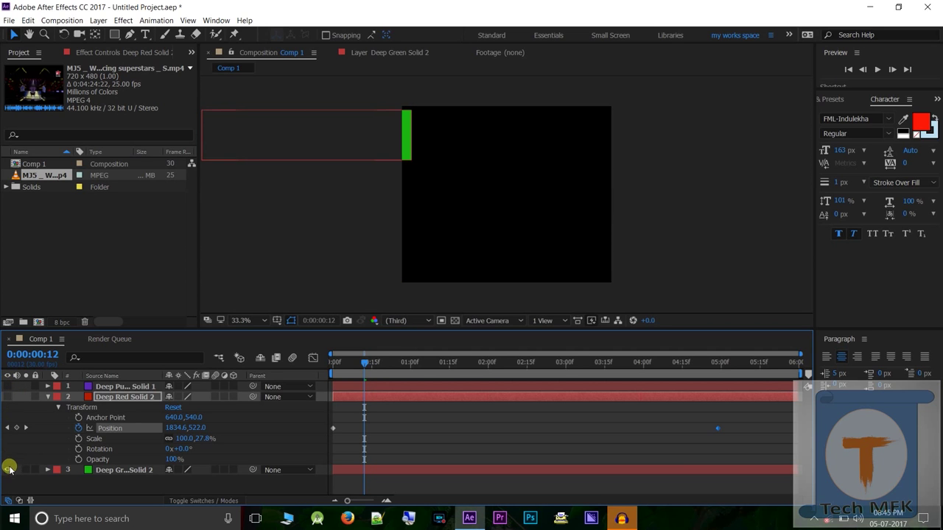
pyautogui.click(9, 469)
pyautogui.click(7, 386)
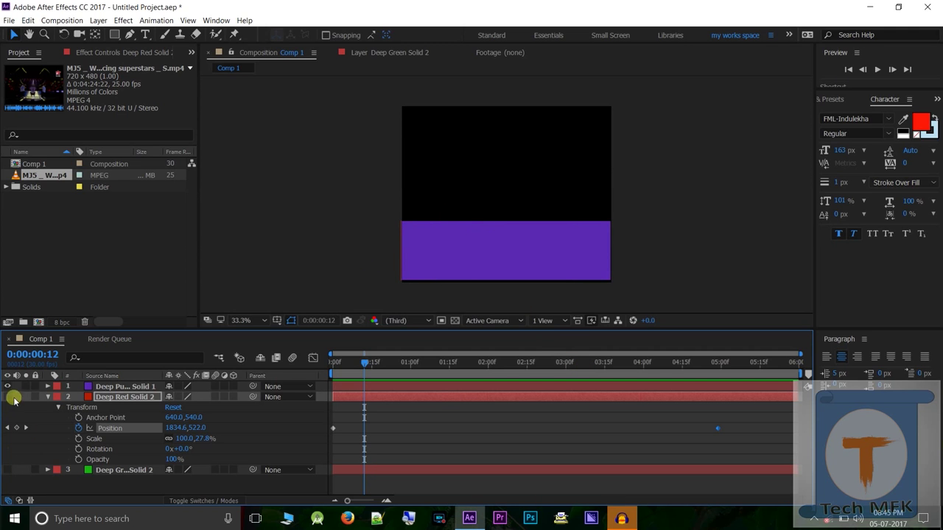
pyautogui.click(7, 397)
pyautogui.click(7, 470)
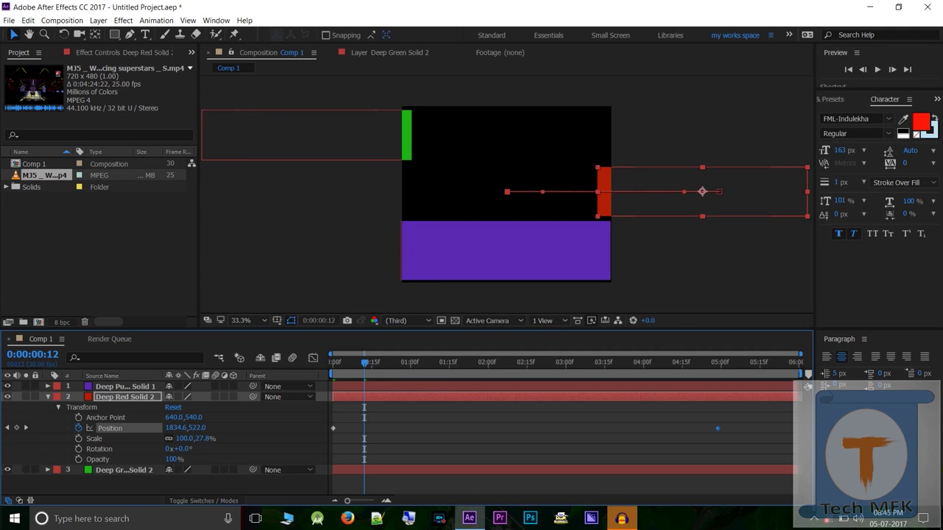
pyautogui.click(878, 68)
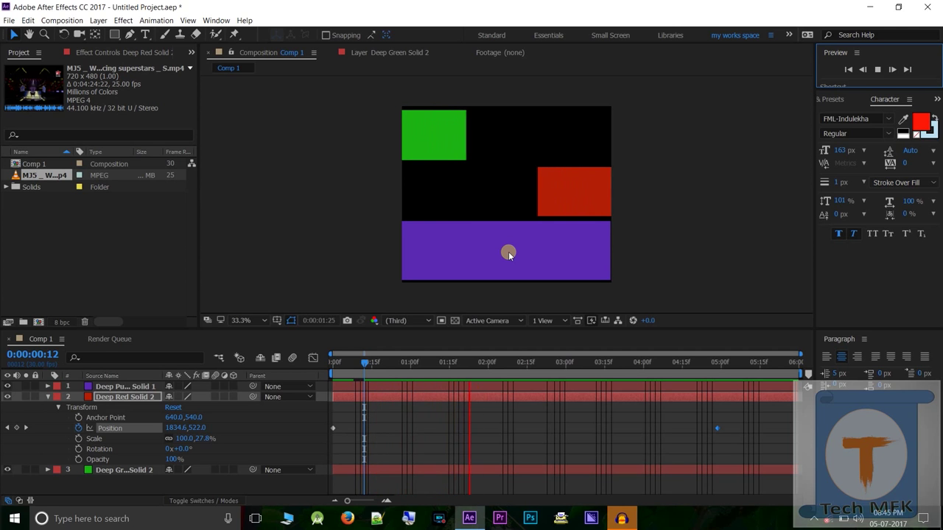
# Step: Hide the red and green bands, collapse the red layer, and select the purple solid at 0:00
pyautogui.click(6, 398)
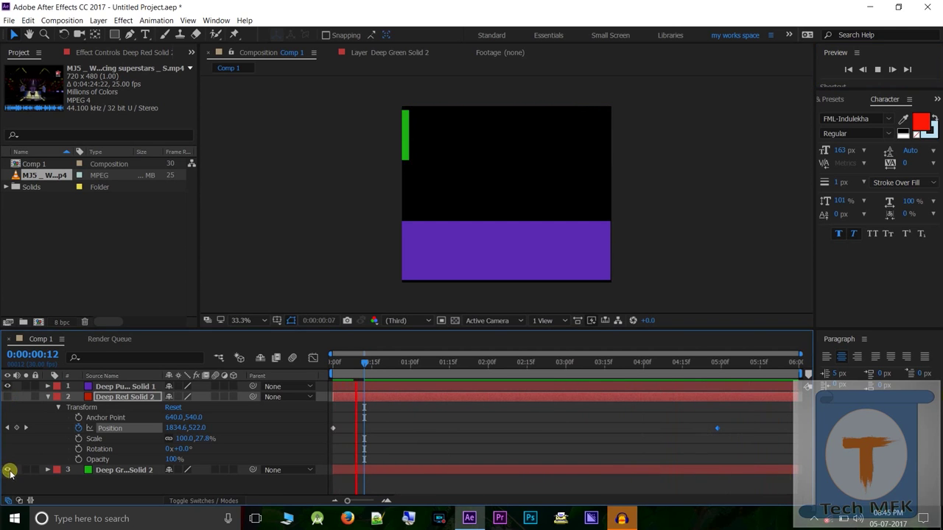
pyautogui.click(7, 470)
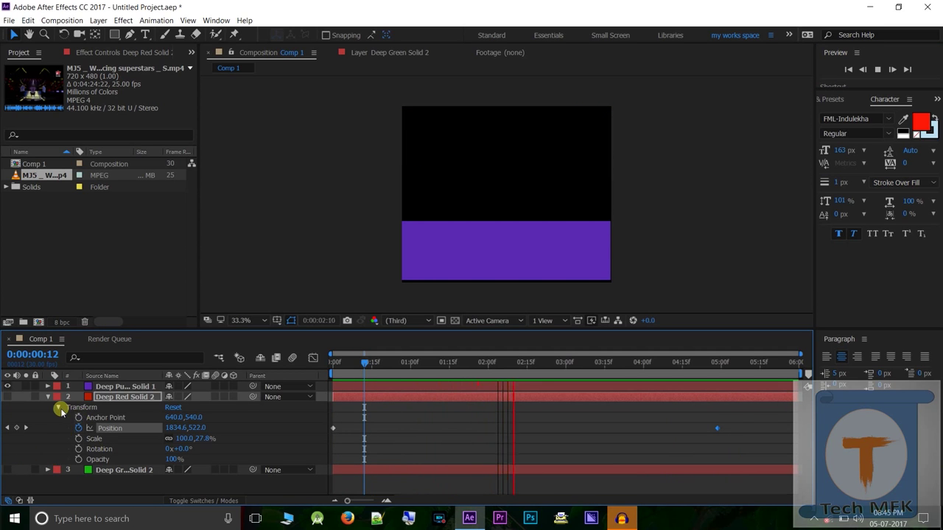
pyautogui.click(59, 408)
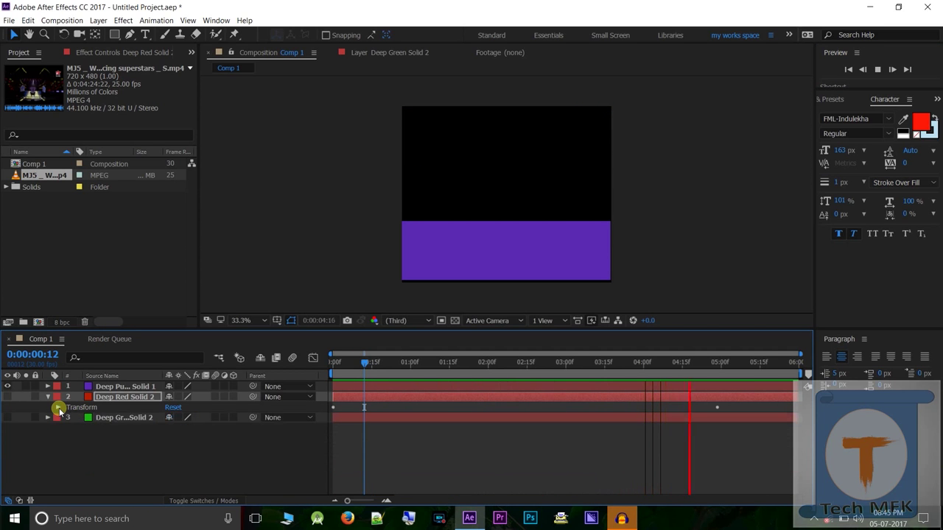
pyautogui.click(47, 397)
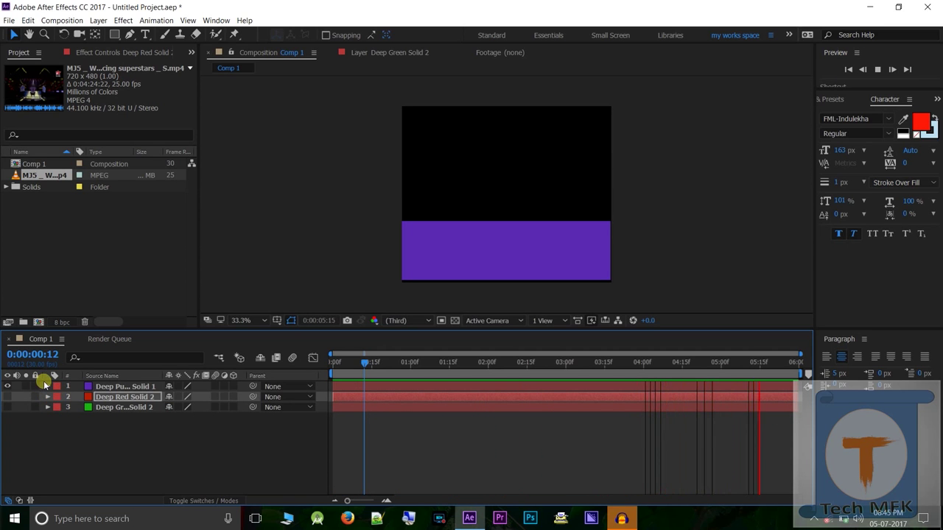
pyautogui.moveTo(365, 365); pyautogui.dragTo(335, 368)
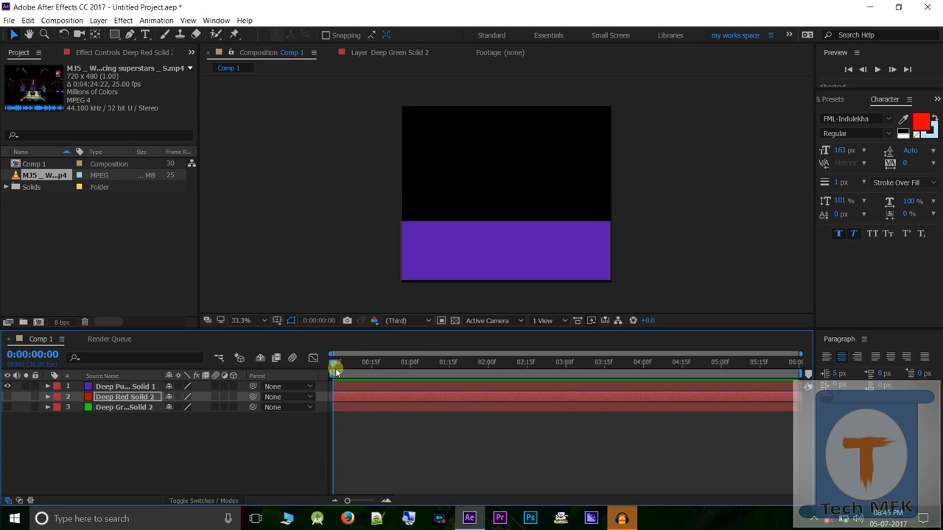
pyautogui.click(488, 252)
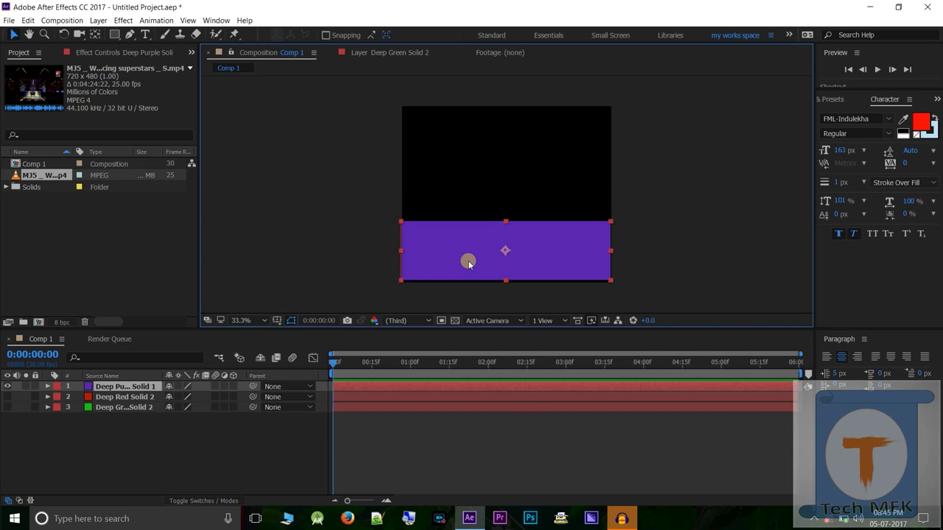
# Step: Drag the purple band above the top edge of the frame, then return to 0:00:00:00
pyautogui.moveTo(468, 260)
pyautogui.mouseDown()
pyautogui.moveTo(473, 64)
pyautogui.moveTo(476, 88)
pyautogui.mouseUp()
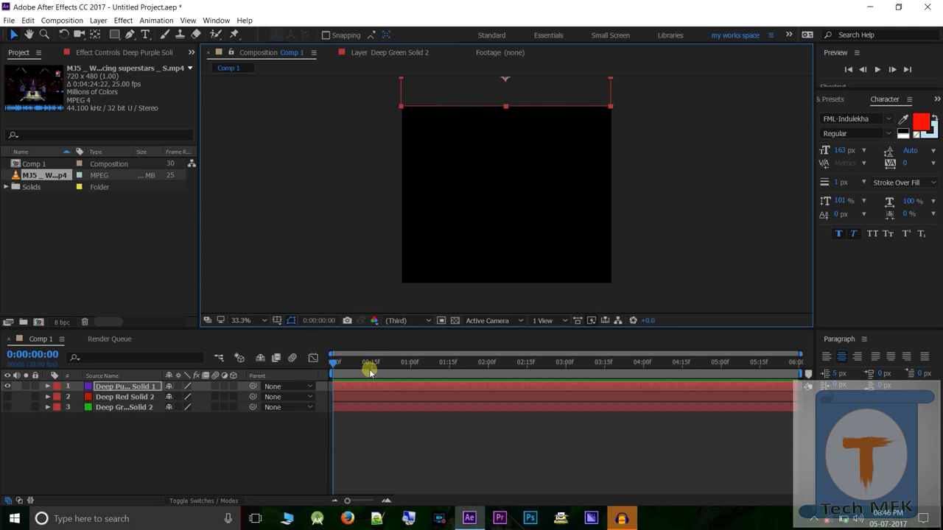
pyautogui.moveTo(336, 361); pyautogui.dragTo(777, 420)
pyautogui.click(18, 343)
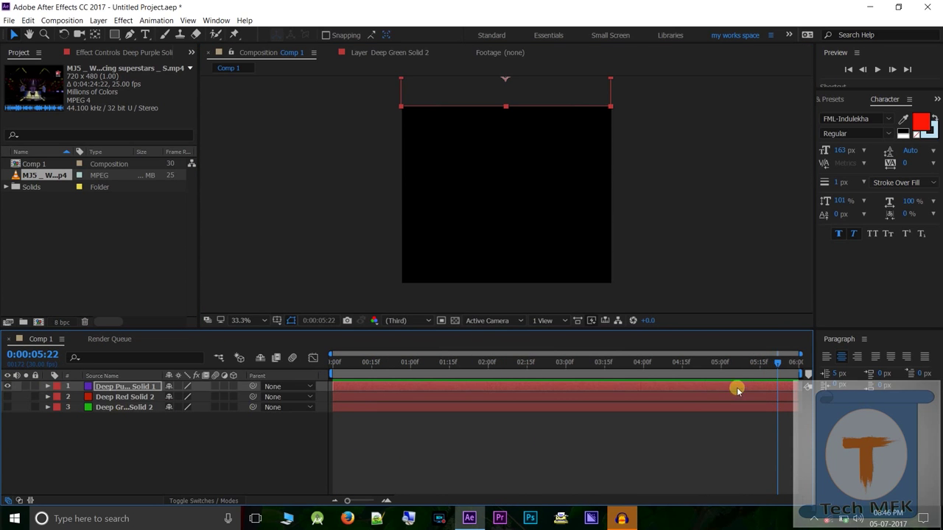
pyautogui.press('Home')
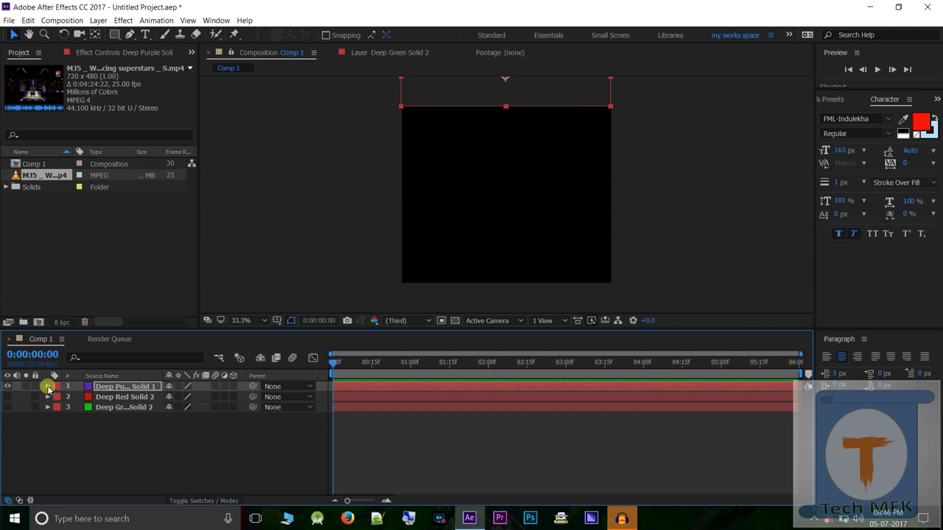
# Step: Set a starting Position keyframe for the purple solid at 634,-183 at 0:00:00:00
pyautogui.click(48, 386)
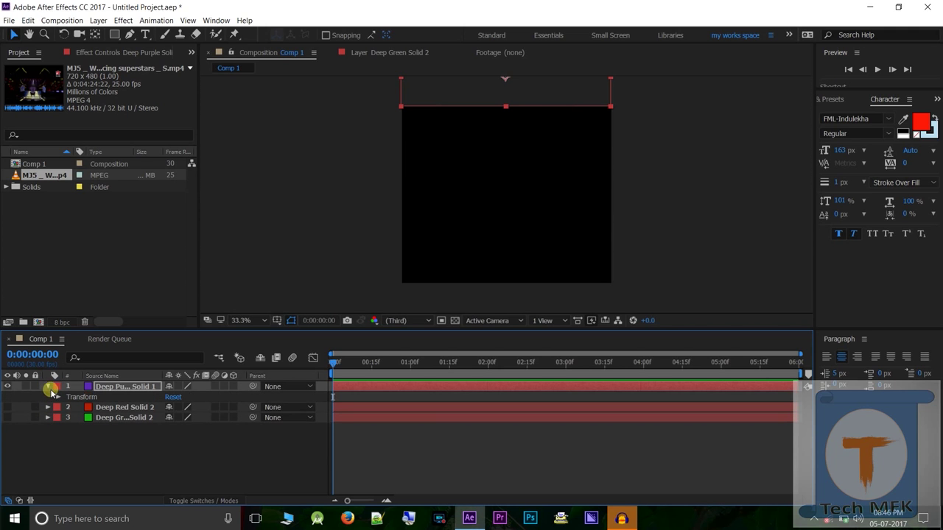
pyautogui.click(58, 397)
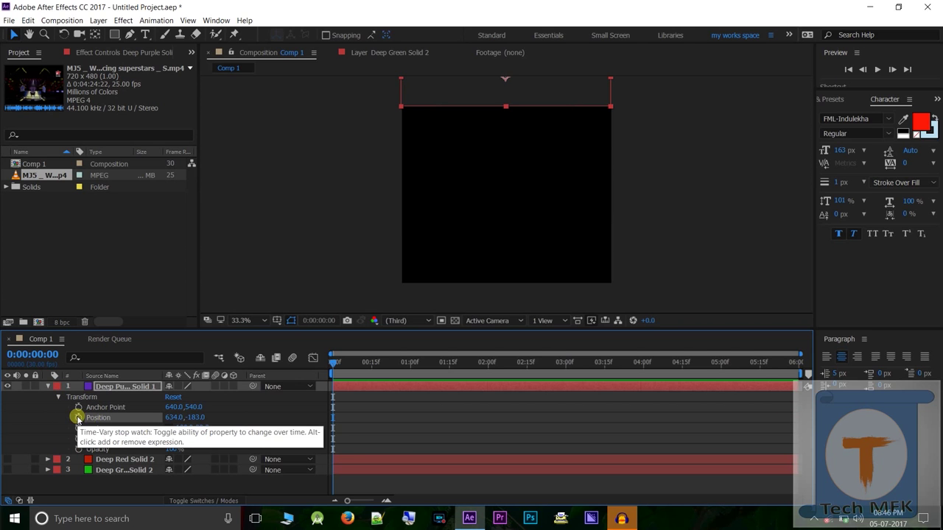
pyautogui.click(78, 417)
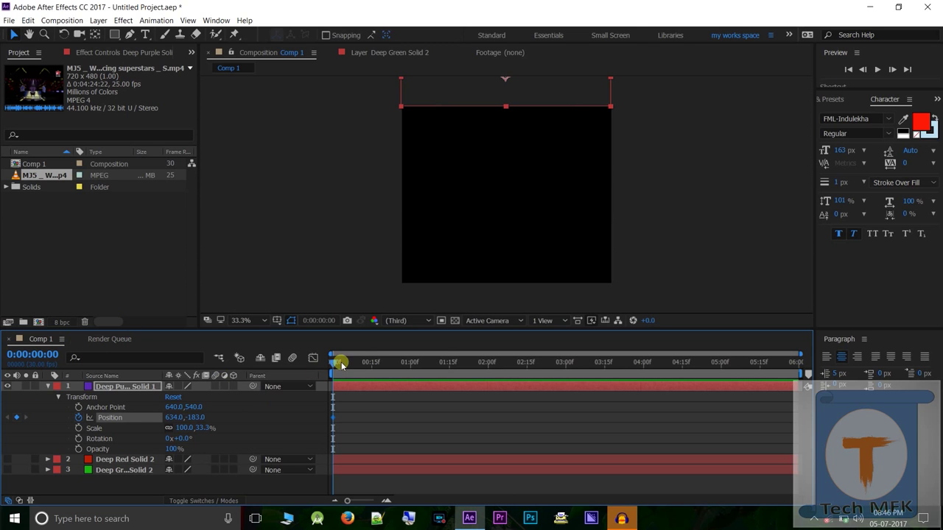
# Step: Add the purple band's end keyframe at 634,903 at 0:00:04:23, then collapse the layer
pyautogui.moveTo(332, 362); pyautogui.dragTo(700, 417)
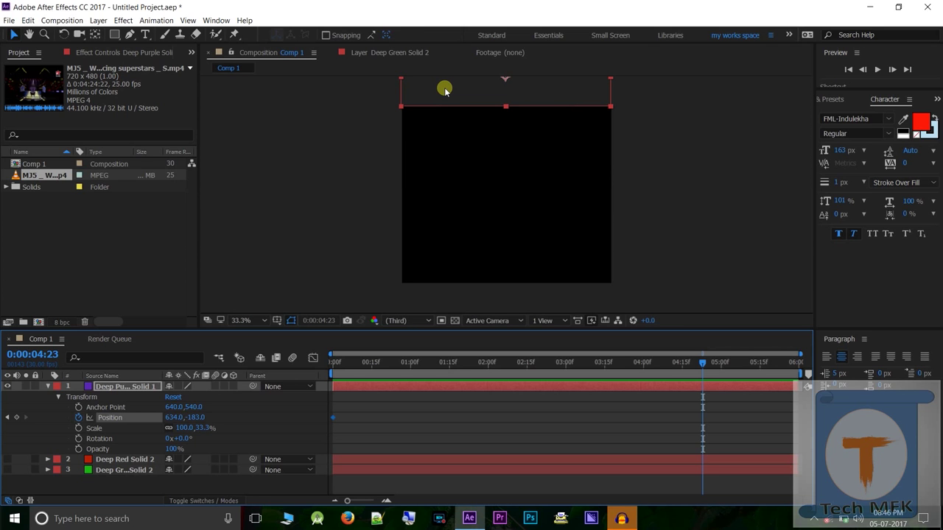
pyautogui.click(445, 89)
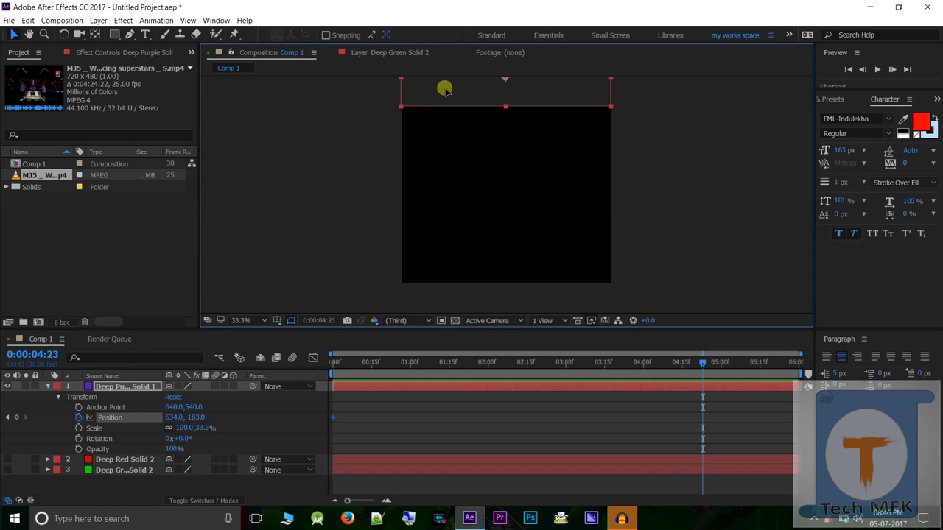
pyautogui.moveTo(444, 89); pyautogui.dragTo(451, 267)
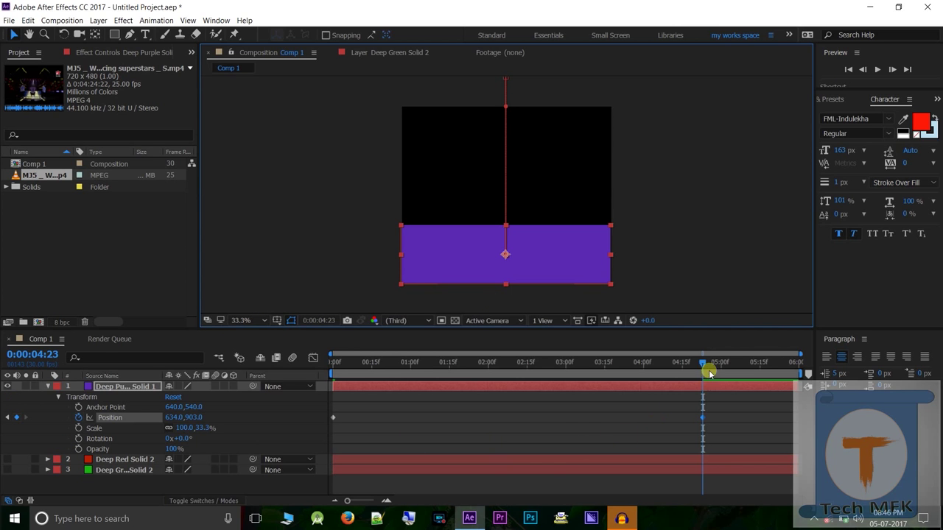
pyautogui.press('Home')
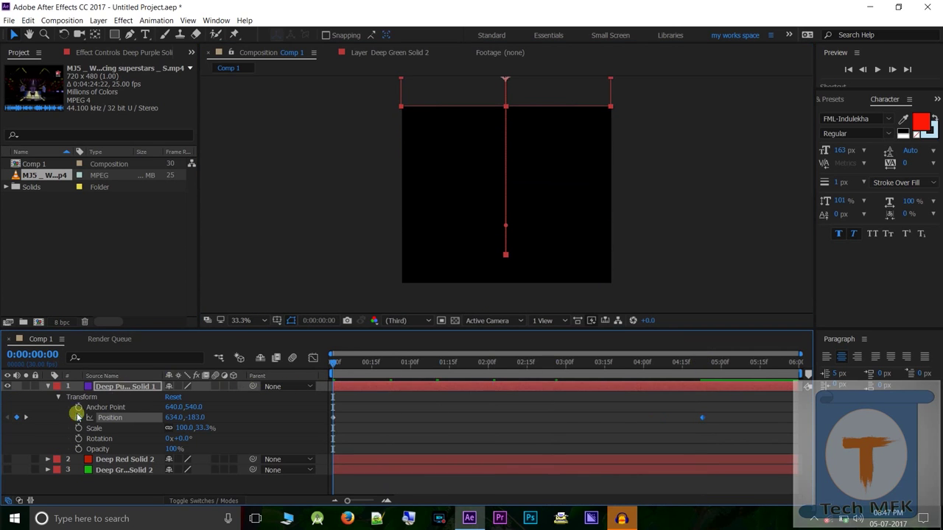
pyautogui.click(58, 397)
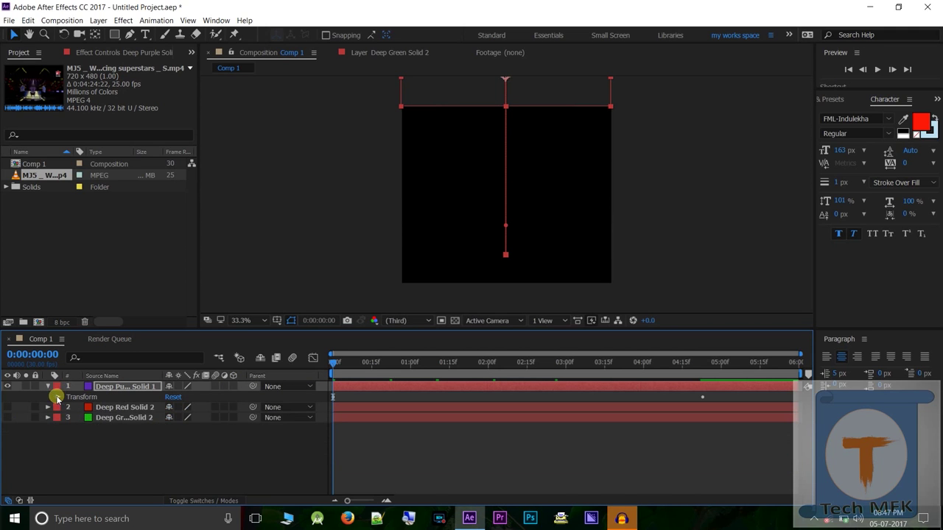
pyautogui.click(49, 386)
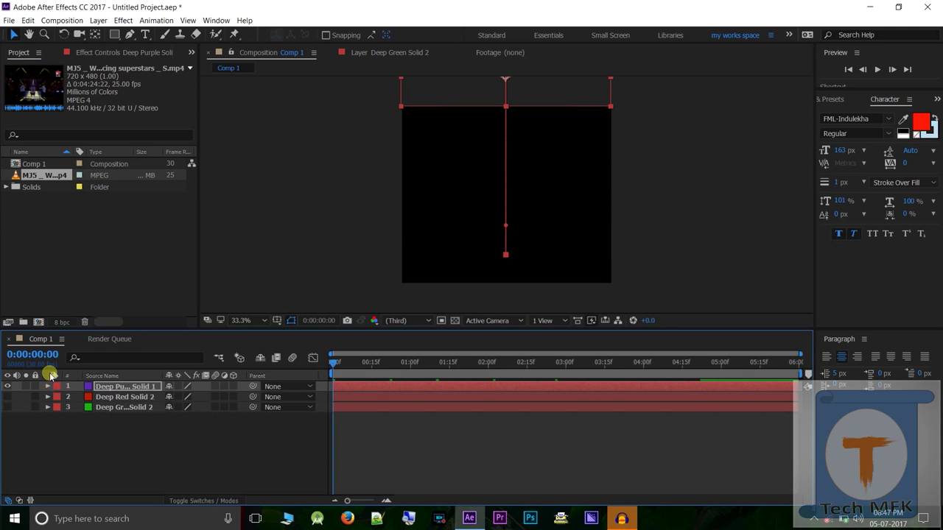
# Step: Unhide the red and green solids, preview the bands sliding in, then return to frame 0 with the green solid selected
pyautogui.click(8, 397)
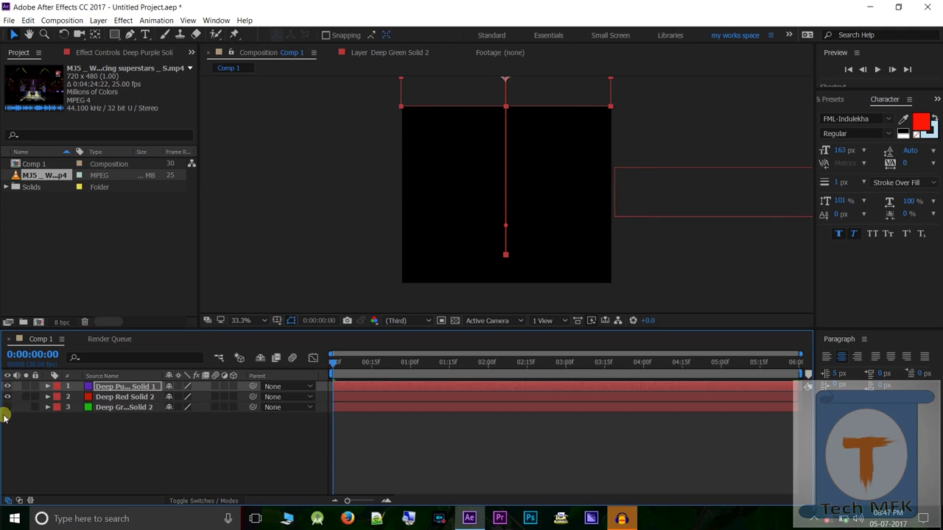
pyautogui.click(6, 408)
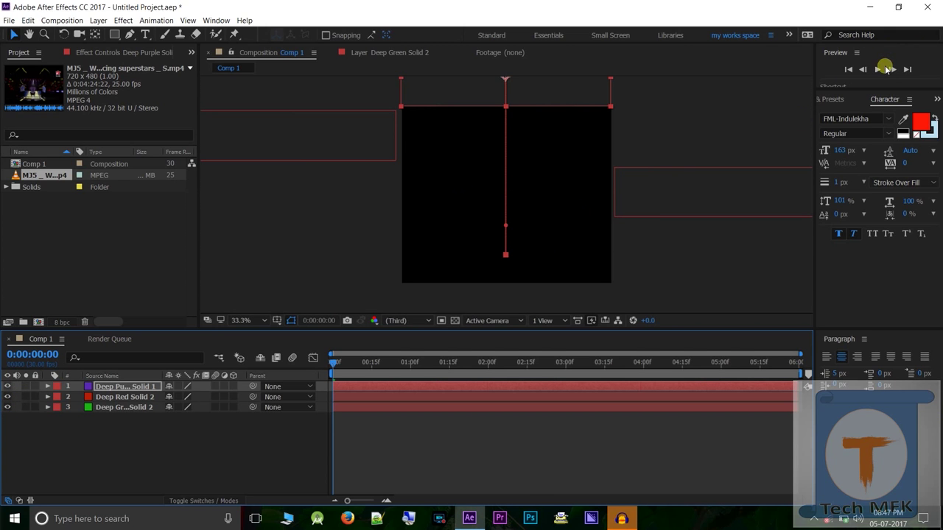
pyautogui.click(881, 68)
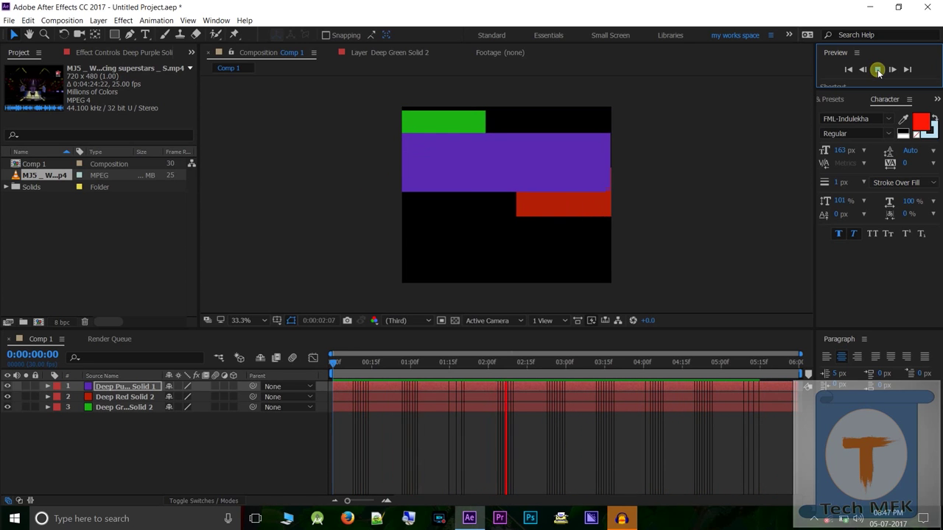
pyautogui.press('space')
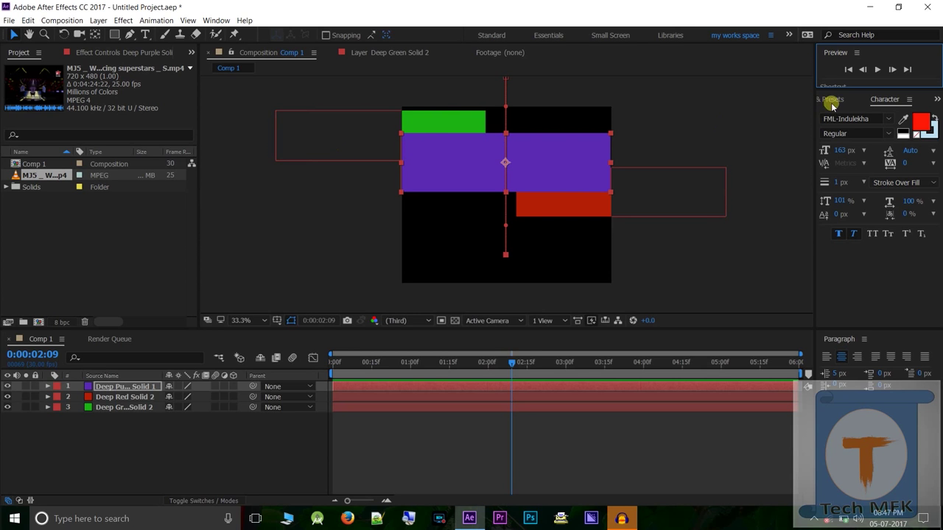
pyautogui.moveTo(511, 362); pyautogui.dragTo(275, 400)
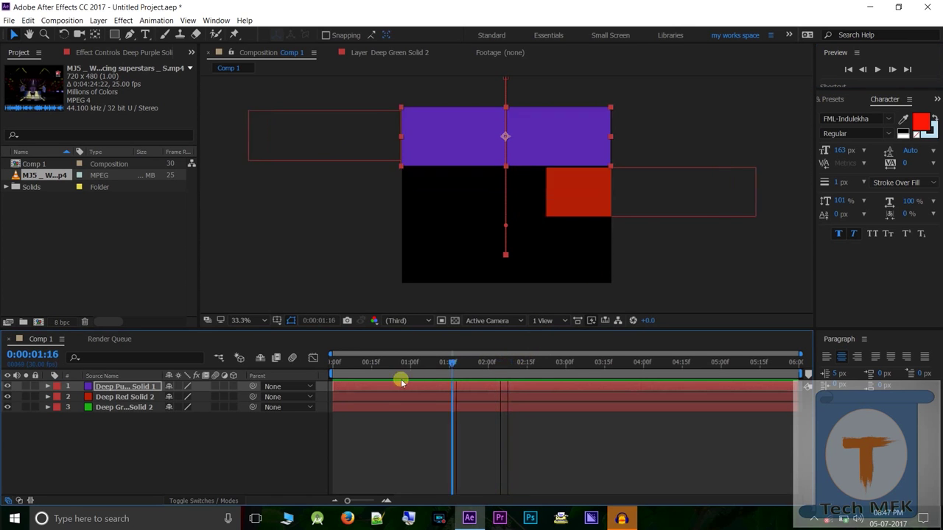
pyautogui.click(289, 134)
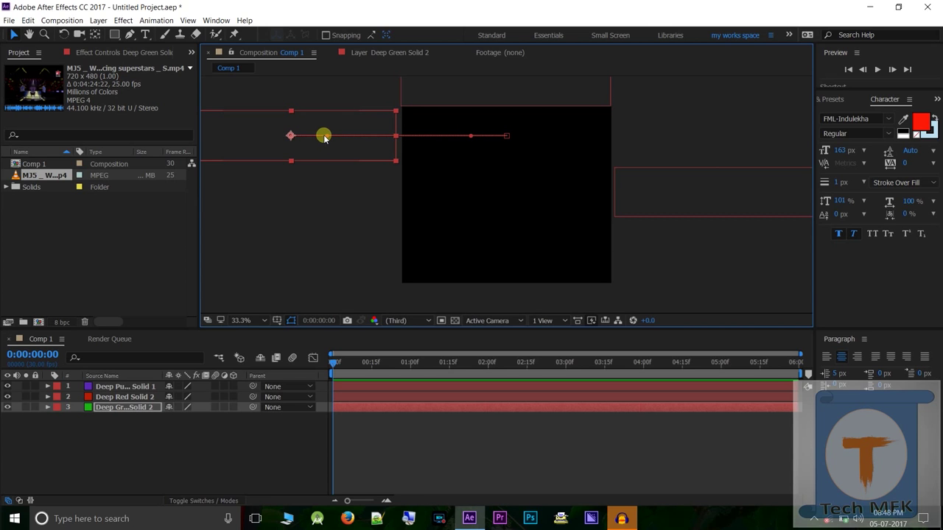
pyautogui.moveTo(328, 140)
pyautogui.mouseDown()
pyautogui.moveTo(372, 251)
pyautogui.moveTo(506, 360)
pyautogui.moveTo(505, 376)
pyautogui.mouseUp()
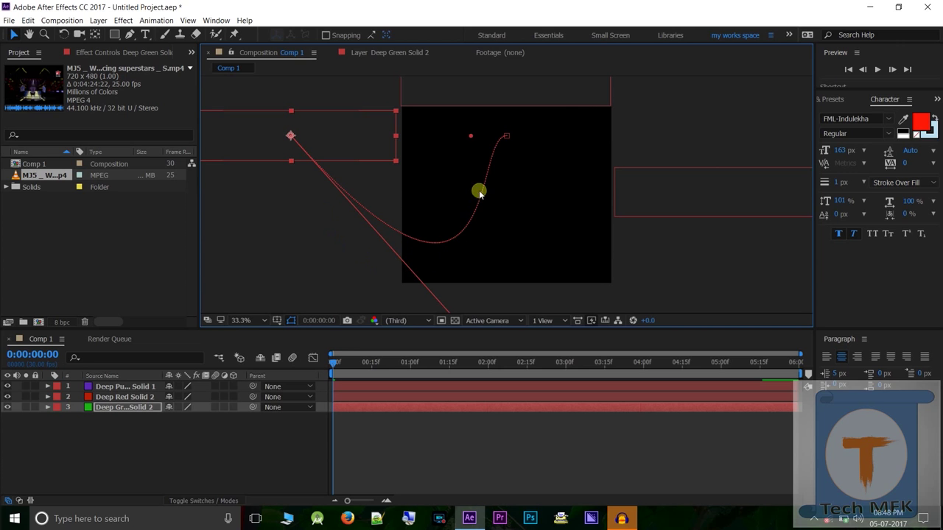
pyautogui.click(877, 69)
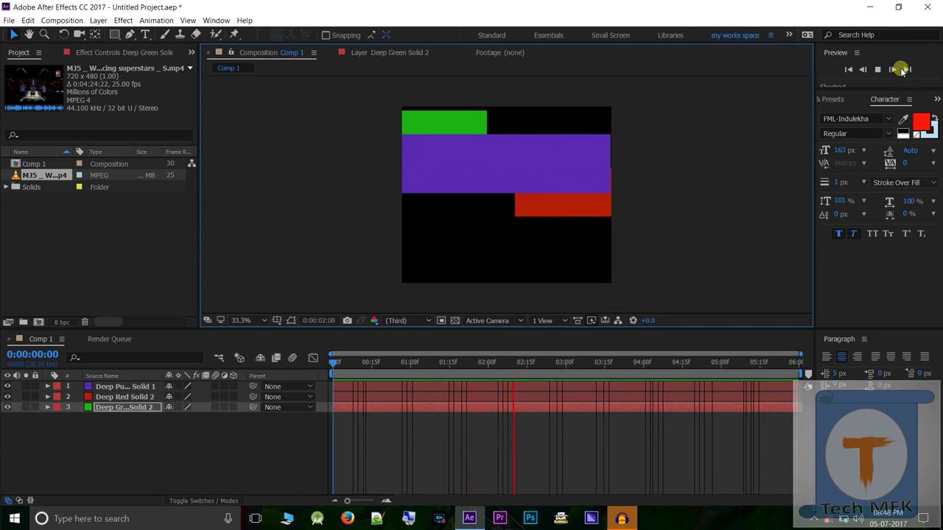
pyautogui.click(878, 69)
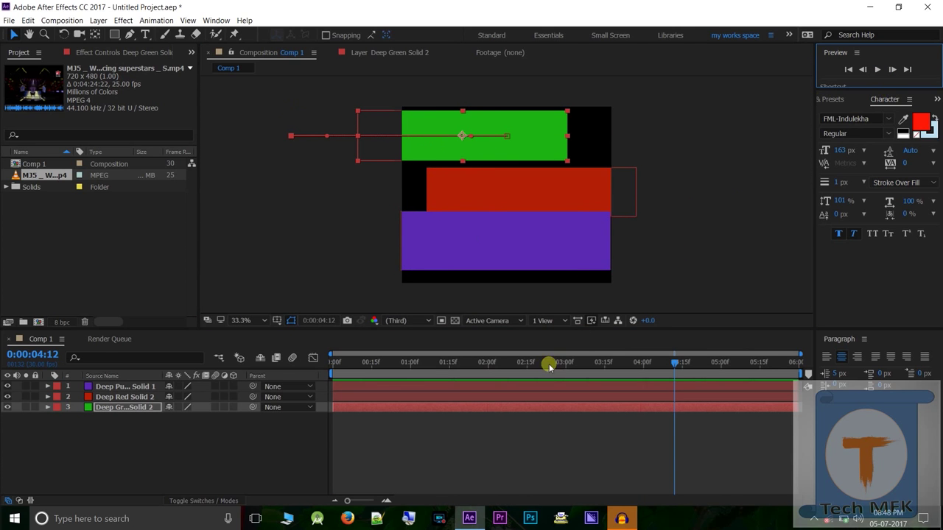
pyautogui.moveTo(672, 362); pyautogui.dragTo(213, 368)
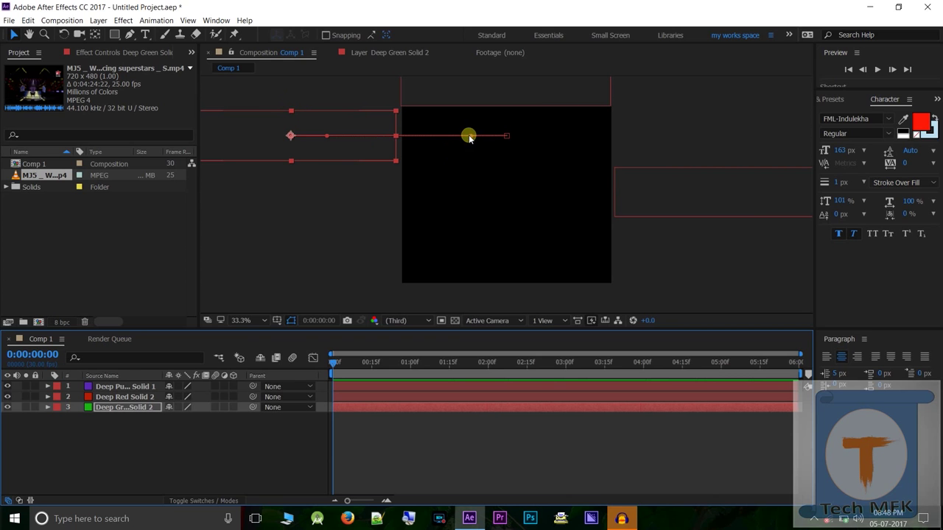
# Step: Bend the green solid's motion path into a wide curve and preview the swoop from frame 0
pyautogui.moveTo(470, 139)
pyautogui.mouseDown()
pyautogui.moveTo(718, 237)
pyautogui.moveTo(798, 440)
pyautogui.mouseUp()
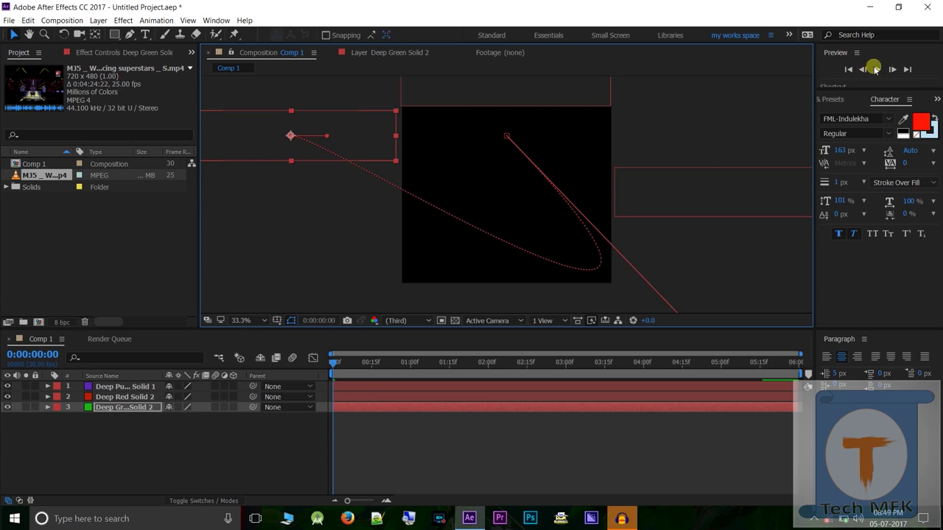
pyautogui.click(879, 69)
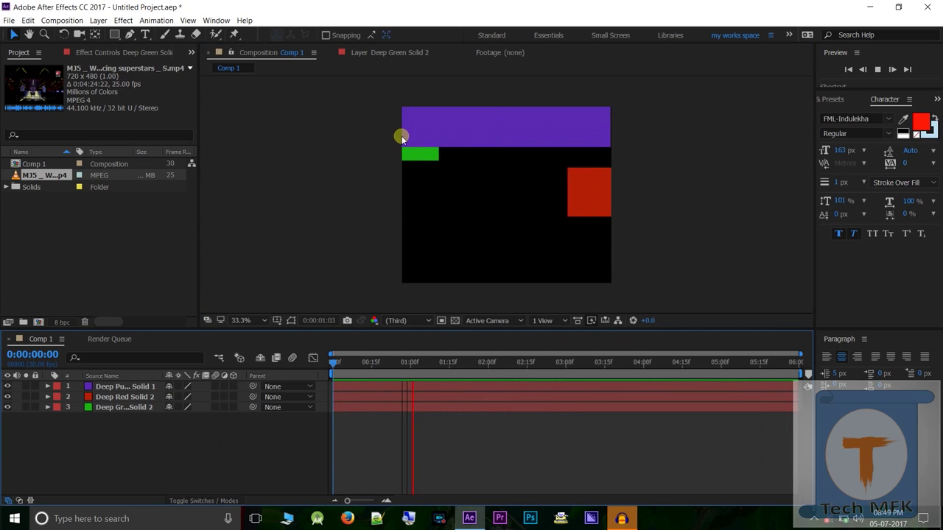
pyautogui.click(877, 68)
pyautogui.moveTo(616, 362); pyautogui.dragTo(333, 363)
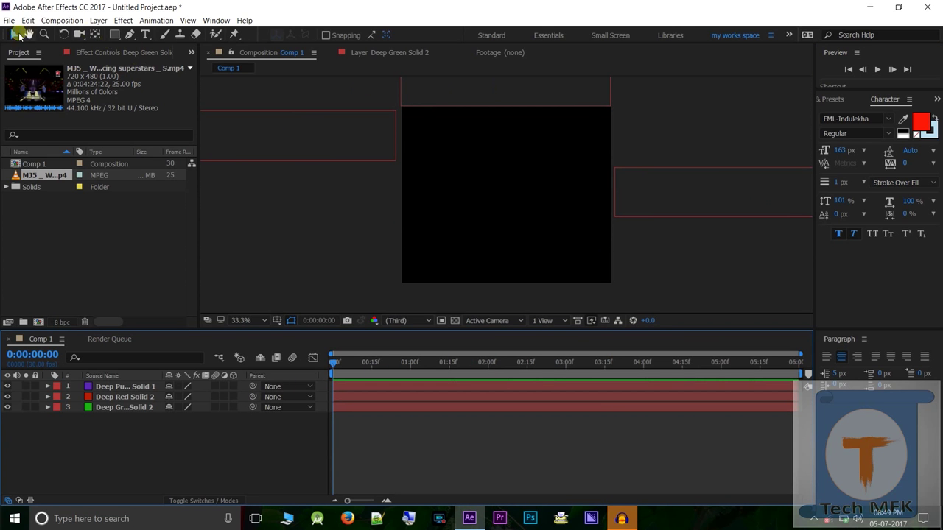
# Step: Add a new empty text layer to Comp 1 from the timeline's New menu
pyautogui.rightClick(94, 451)
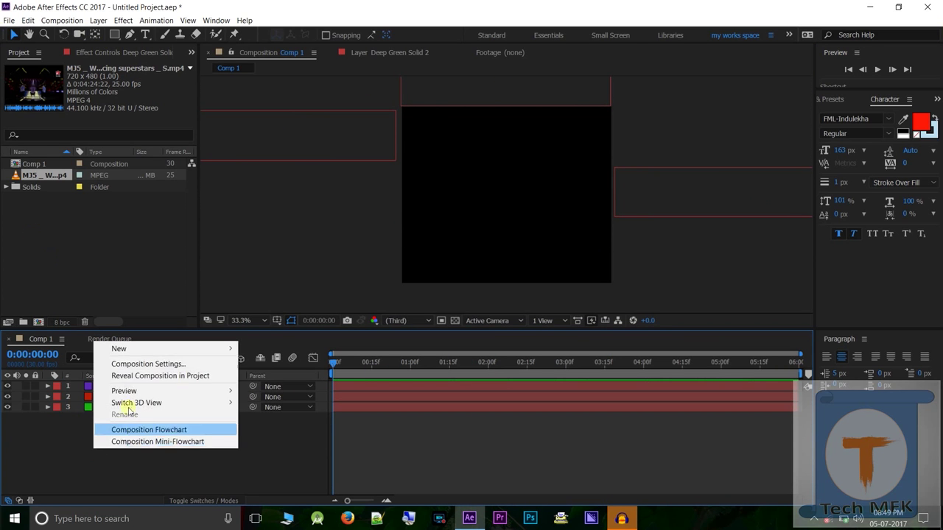
pyautogui.moveTo(162, 349)
pyautogui.click(259, 361)
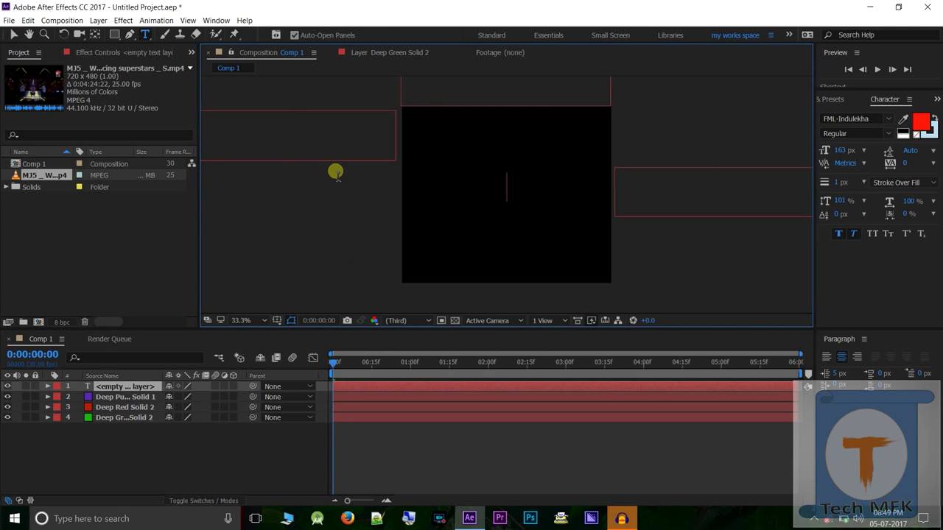
pyautogui.click(336, 362)
# Step: Move to about 0:00:05:16, where the bands have settled, and start editing the empty text layer
pyautogui.click(346, 363)
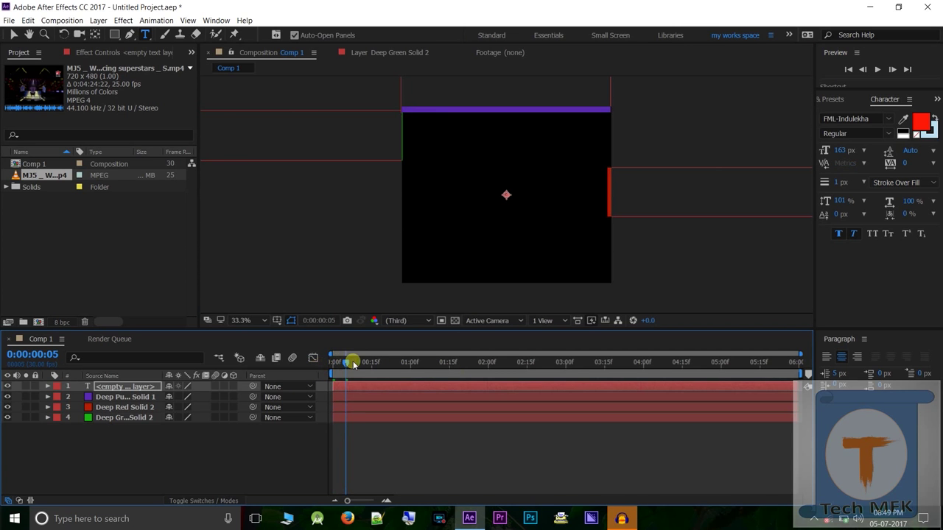
pyautogui.moveTo(345, 363); pyautogui.dragTo(760, 391)
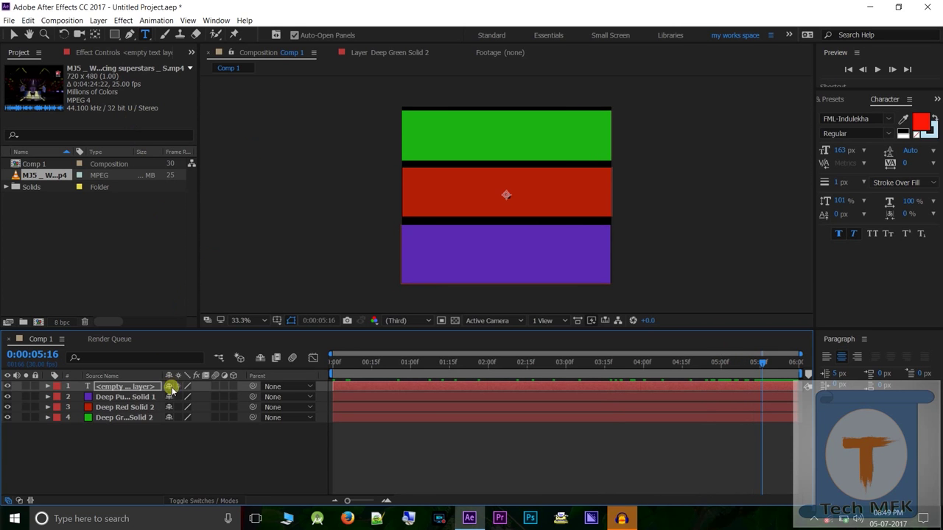
pyautogui.rightClick(83, 455)
pyautogui.click(48, 448)
pyautogui.doubleClick(124, 386)
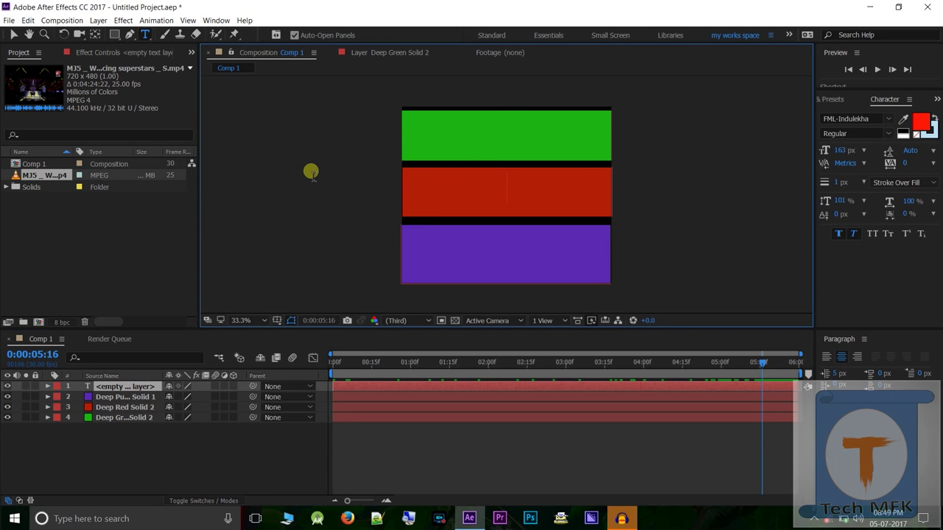
pyautogui.write('na')
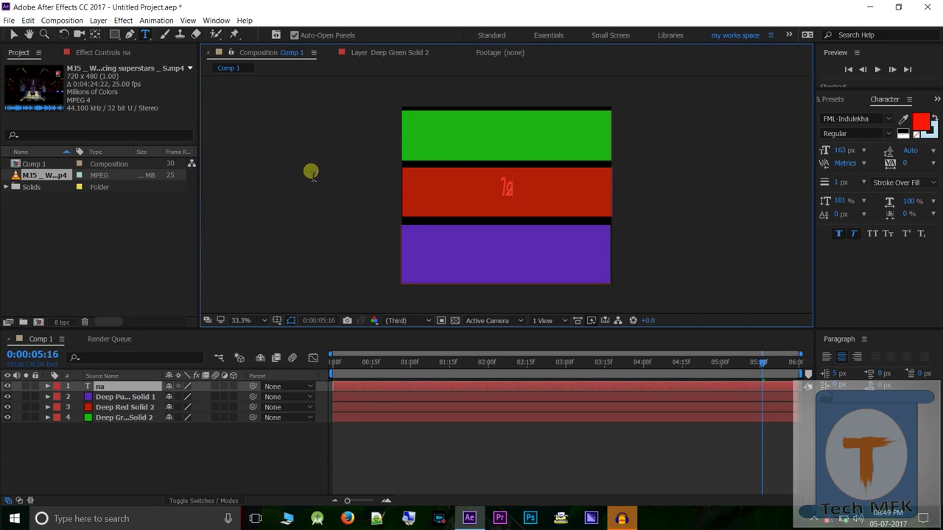
pyautogui.press('BackSpace')
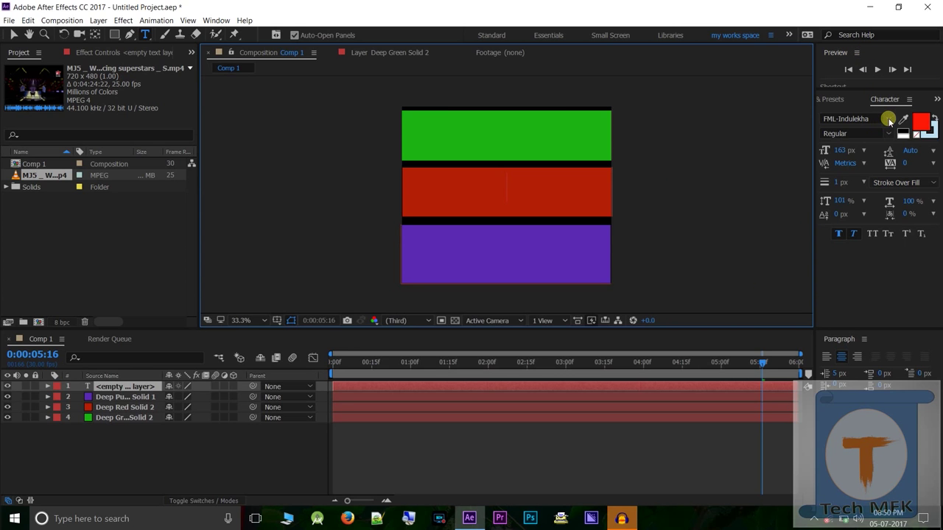
# Step: Set the text font to Arial and type 'name 1' into the text layer
pyautogui.click(889, 120)
pyautogui.scroll(-3, 849, 250)
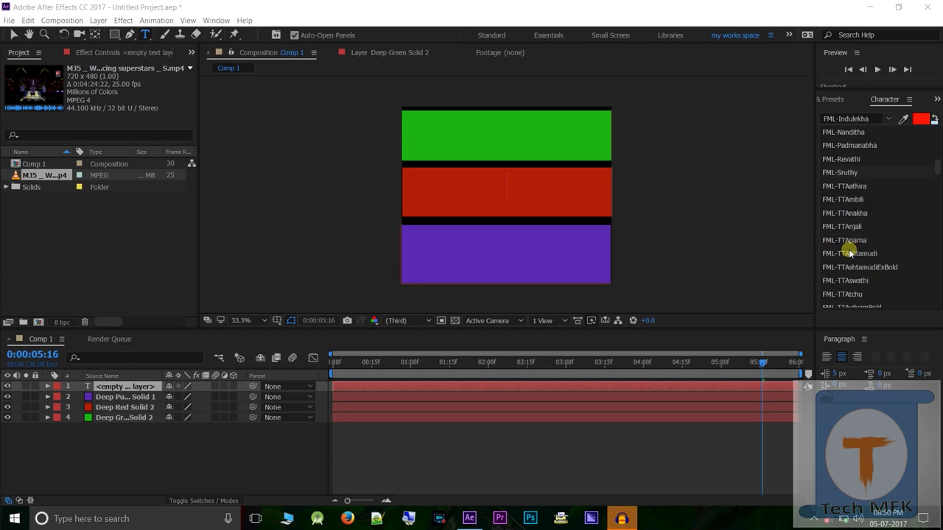
pyautogui.scroll(10, 848, 250)
pyautogui.scroll(5, 833, 213)
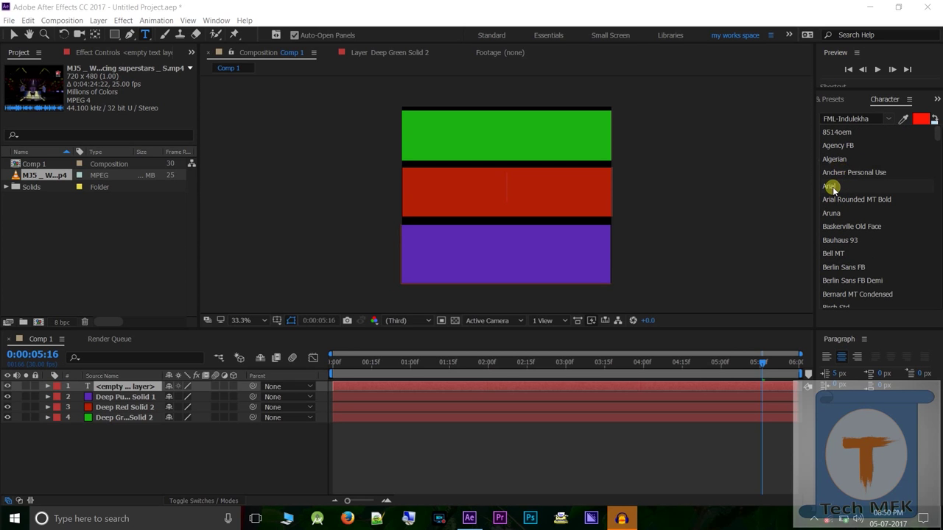
pyautogui.click(833, 188)
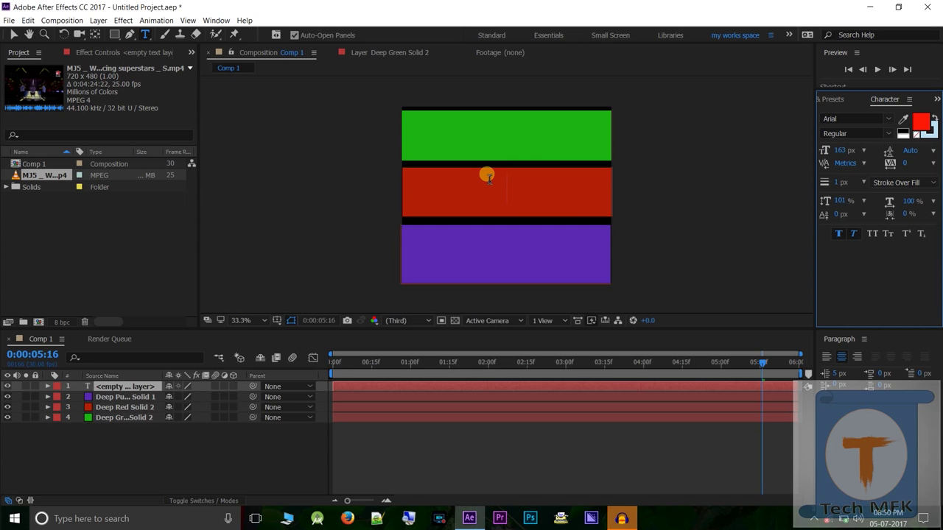
pyautogui.write('na')
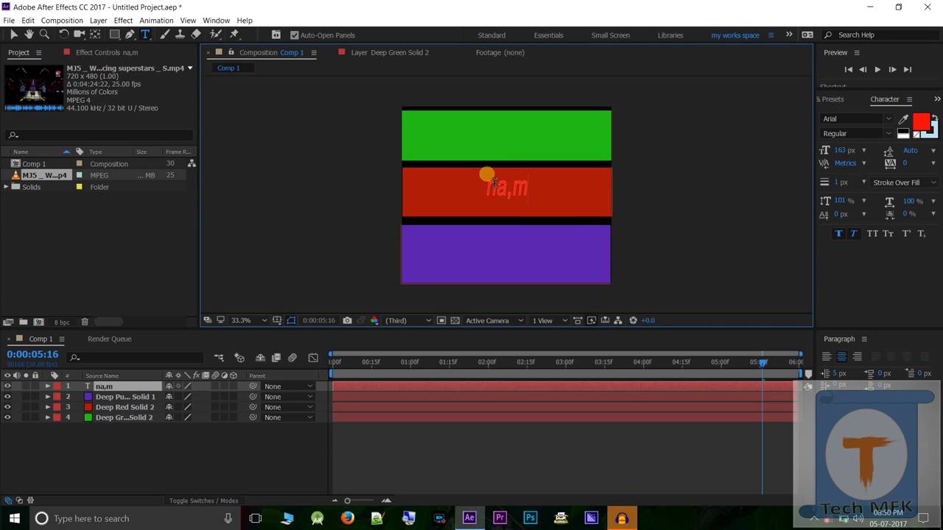
pyautogui.write('me')
pyautogui.write('c')
pyautogui.press('BackSpace')
# Step: Reveal name 1's Transform properties and set a Position keyframe with it off-frame upper left
pyautogui.click(48, 387)
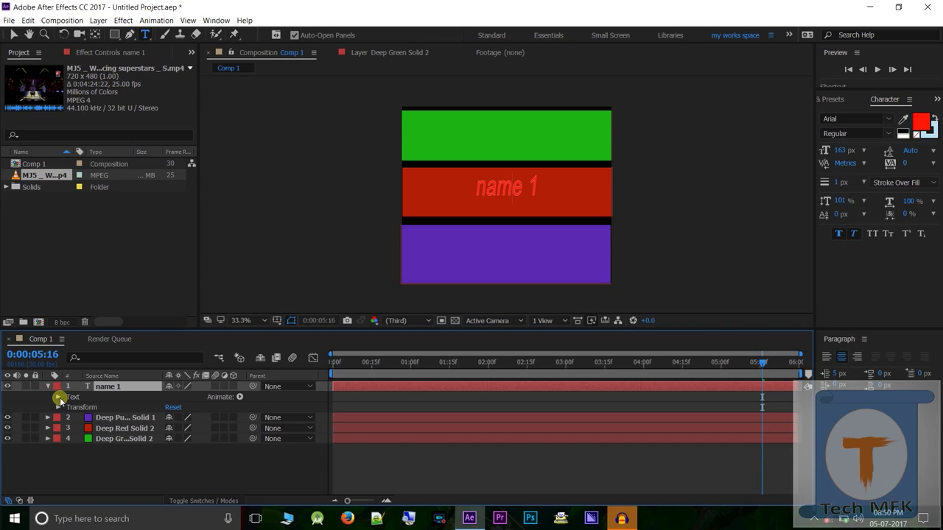
pyautogui.click(58, 397)
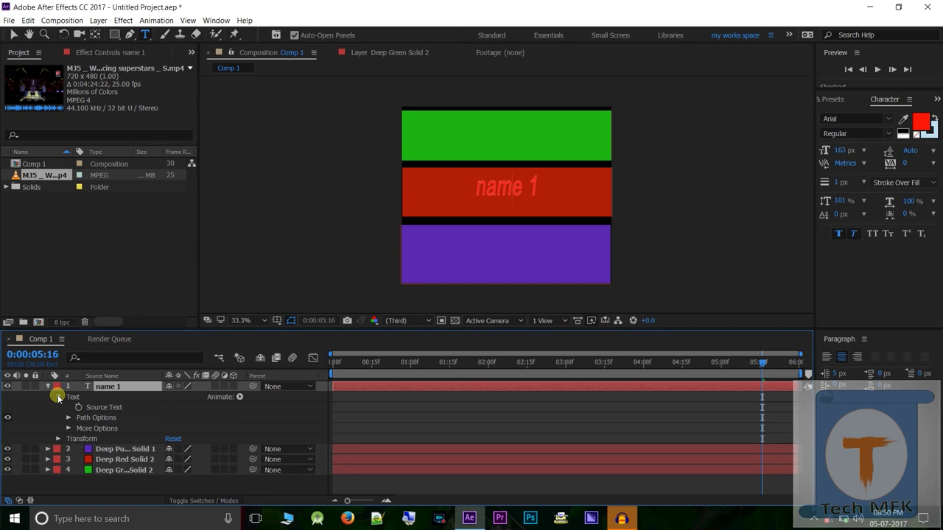
pyautogui.click(58, 397)
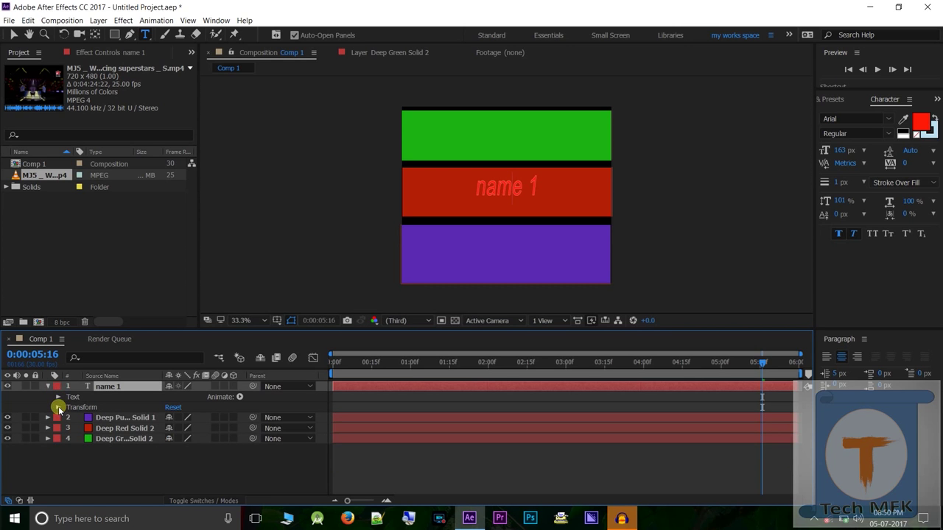
pyautogui.click(58, 406)
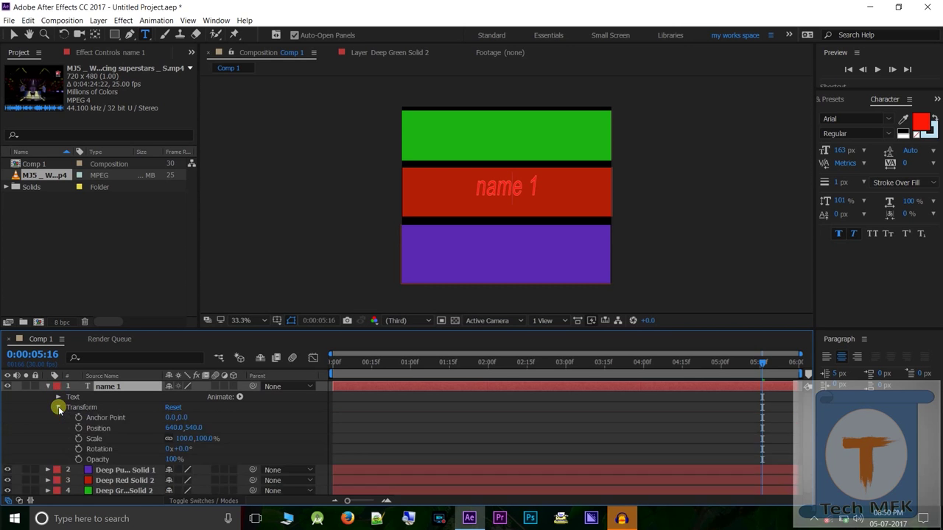
pyautogui.click(14, 35)
pyautogui.click(508, 185)
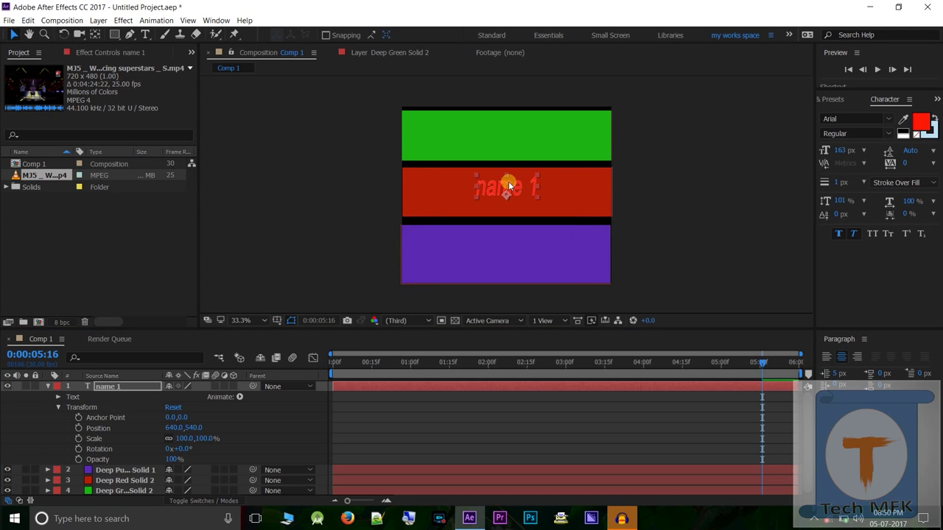
pyautogui.moveTo(505, 185); pyautogui.dragTo(241, 107)
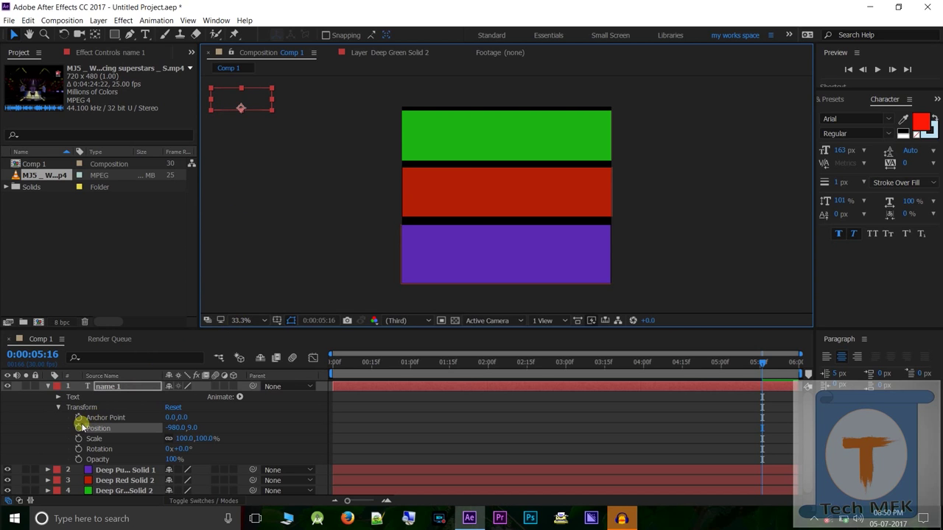
pyautogui.click(78, 429)
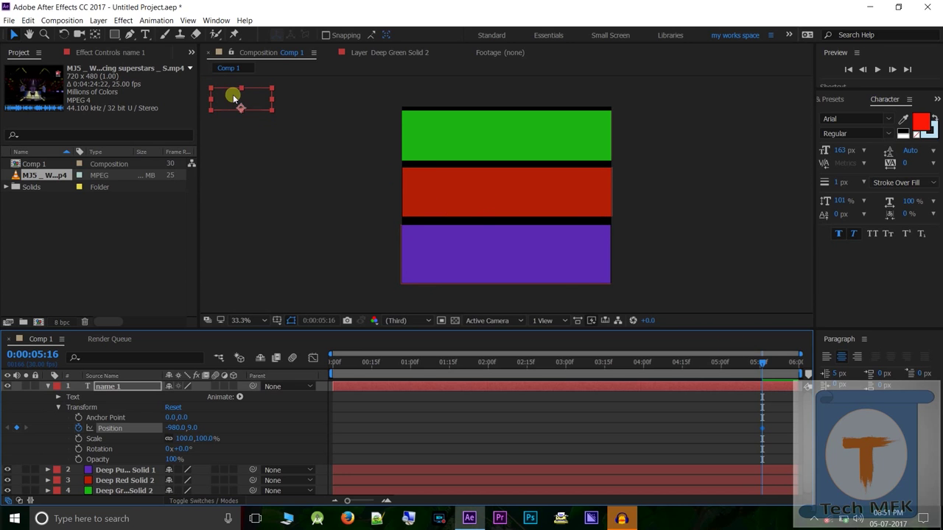
# Step: Keyframe name 1 on the red band at 0:00:05:16 and off-frame upper left at 0:00
pyautogui.moveTo(235, 97); pyautogui.dragTo(499, 191)
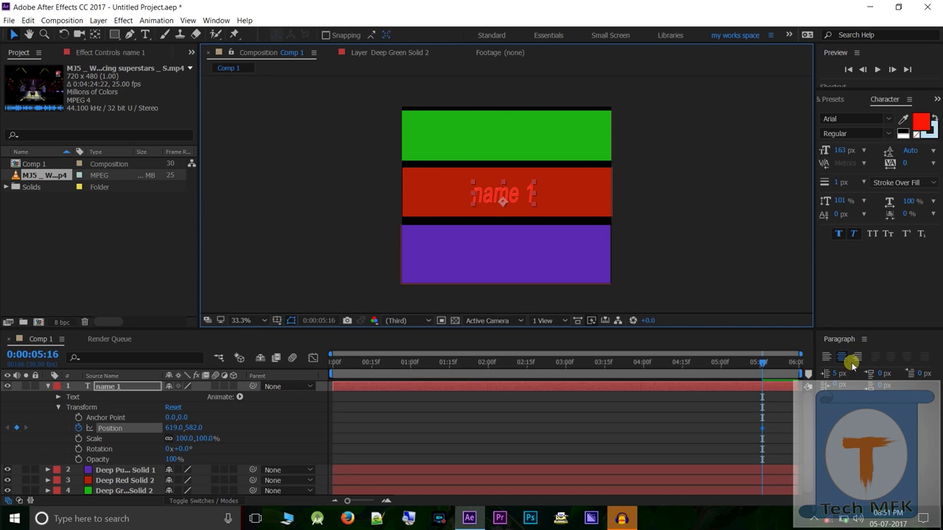
pyautogui.moveTo(761, 428)
pyautogui.click(763, 429)
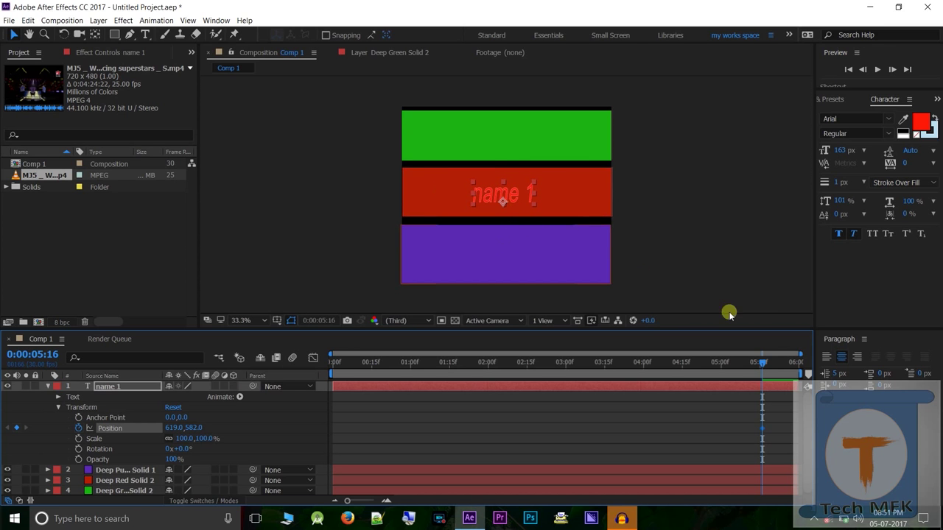
pyautogui.moveTo(762, 366); pyautogui.dragTo(305, 410)
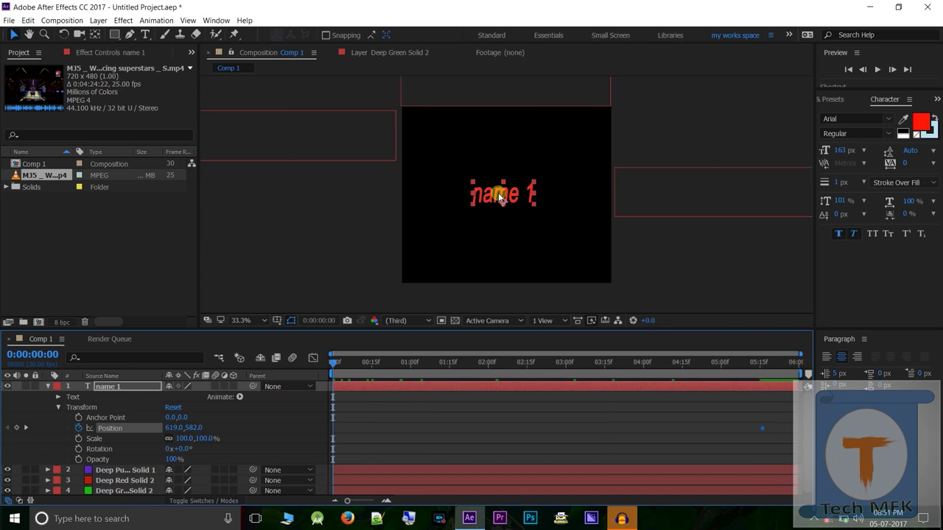
pyautogui.click(500, 197)
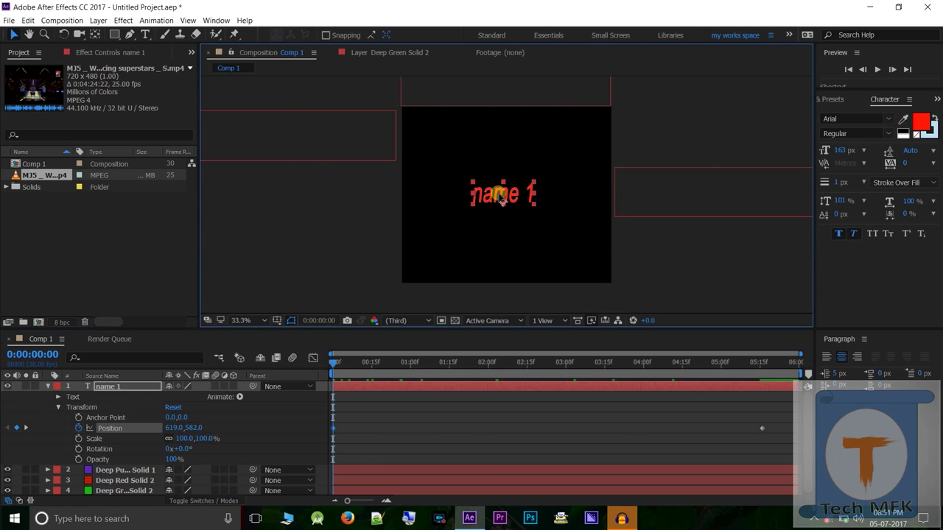
pyautogui.moveTo(499, 198); pyautogui.dragTo(244, 103)
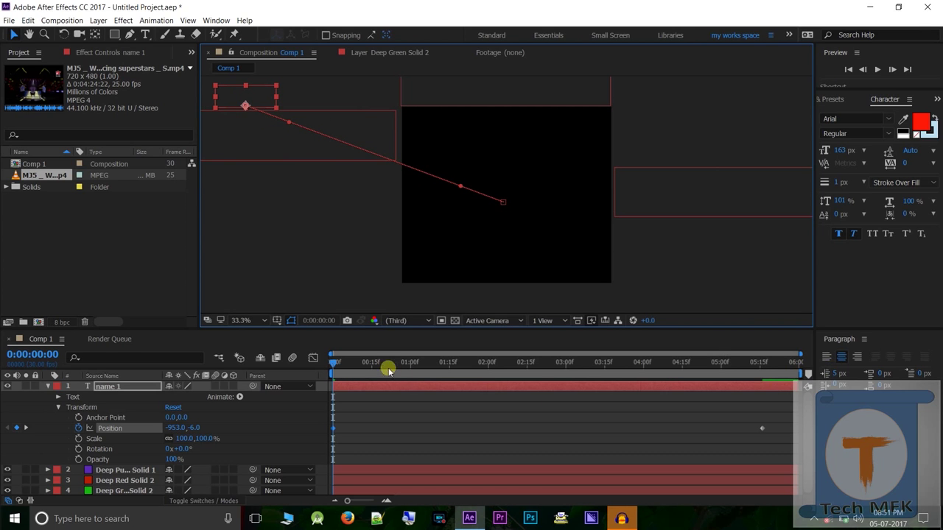
# Step: Preview the name 1 fly-in and collapse its Transform properties
pyautogui.click(876, 69)
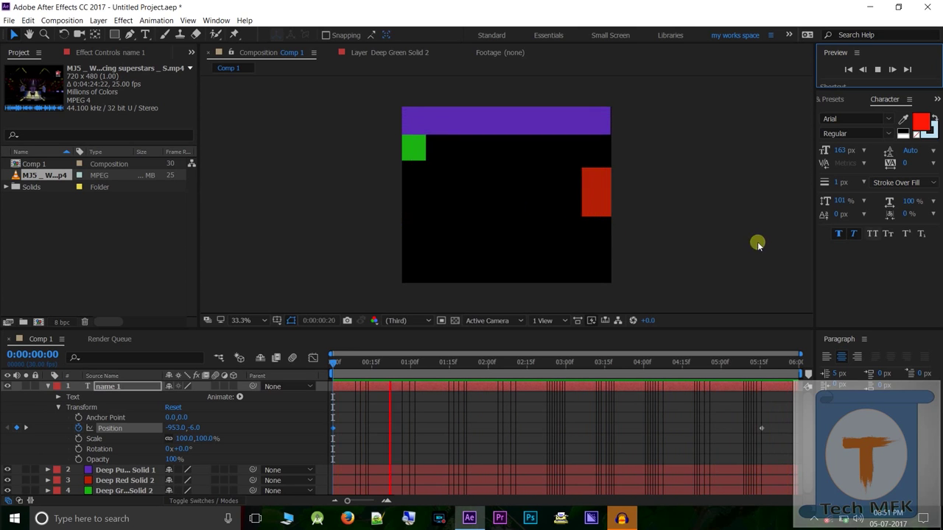
pyautogui.click(877, 70)
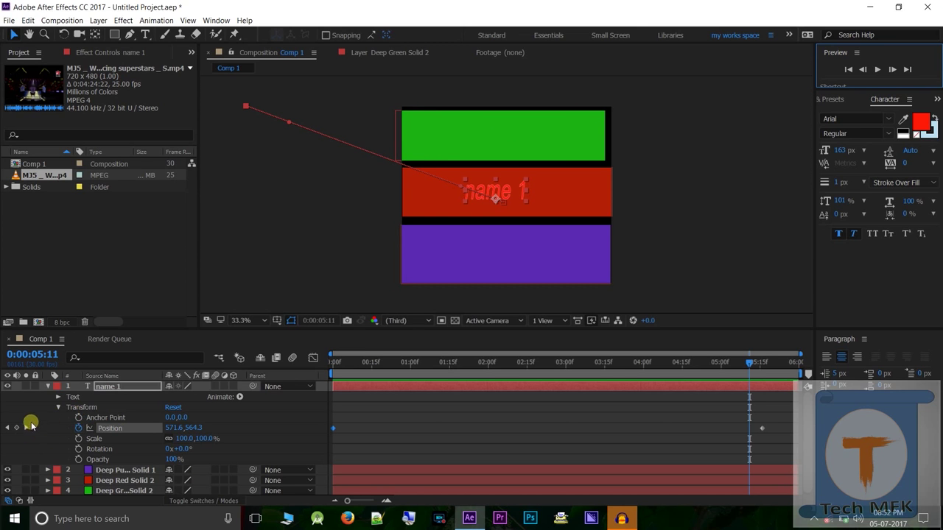
pyautogui.click(58, 407)
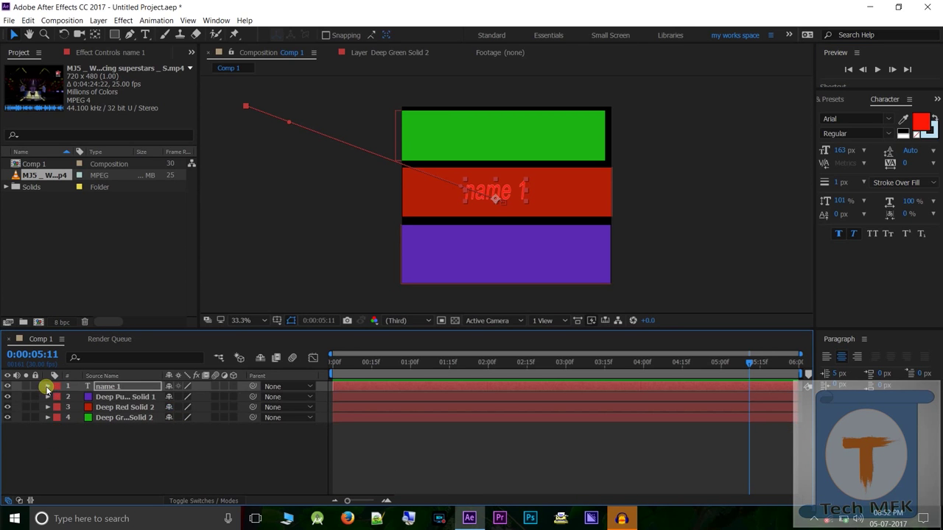
# Step: Add a second text layer reading 'name 2' and drag it onto the green band
pyautogui.rightClick(100, 446)
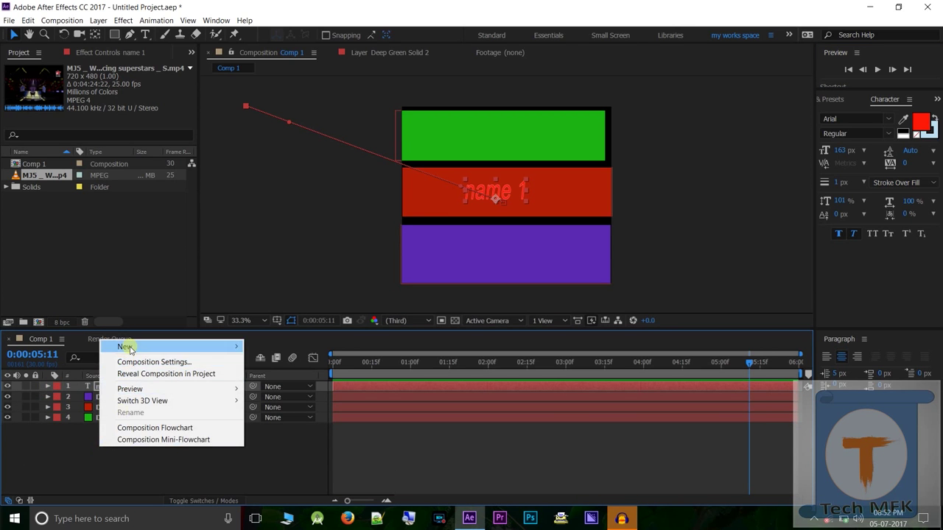
pyautogui.moveTo(129, 347)
pyautogui.click(271, 362)
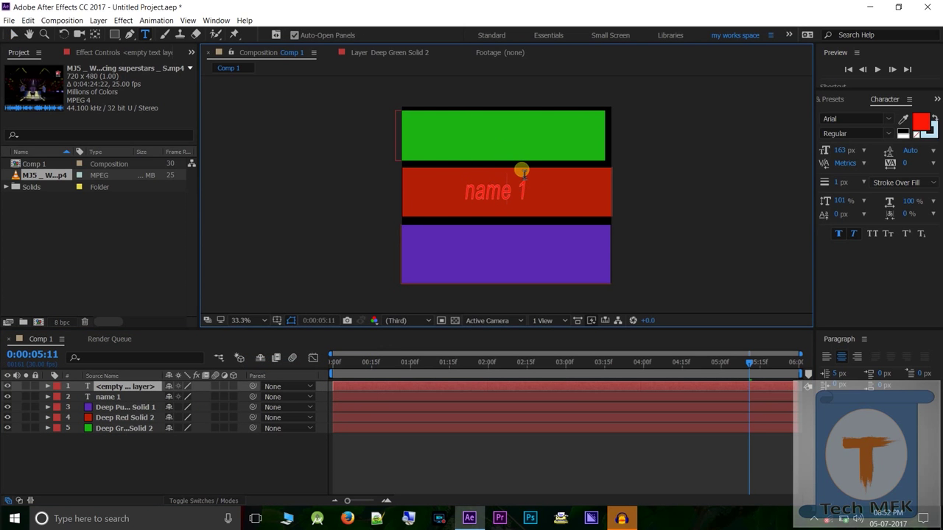
pyautogui.write('name 2')
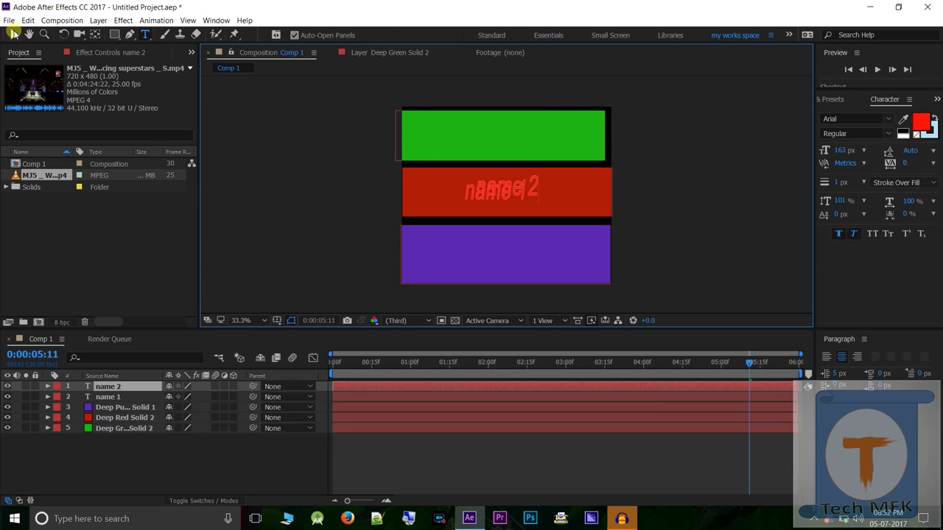
pyautogui.click(13, 34)
pyautogui.click(485, 191)
pyautogui.moveTo(513, 191); pyautogui.dragTo(503, 137)
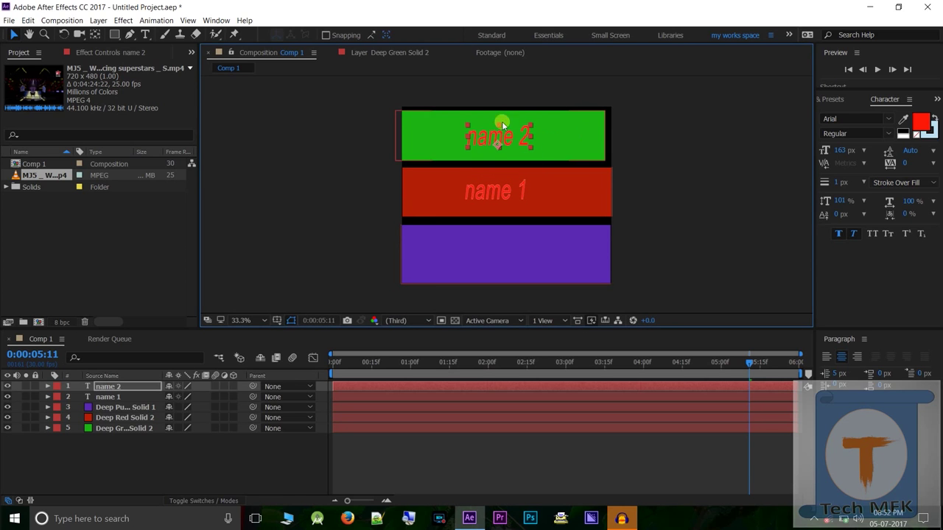
pyautogui.click(47, 386)
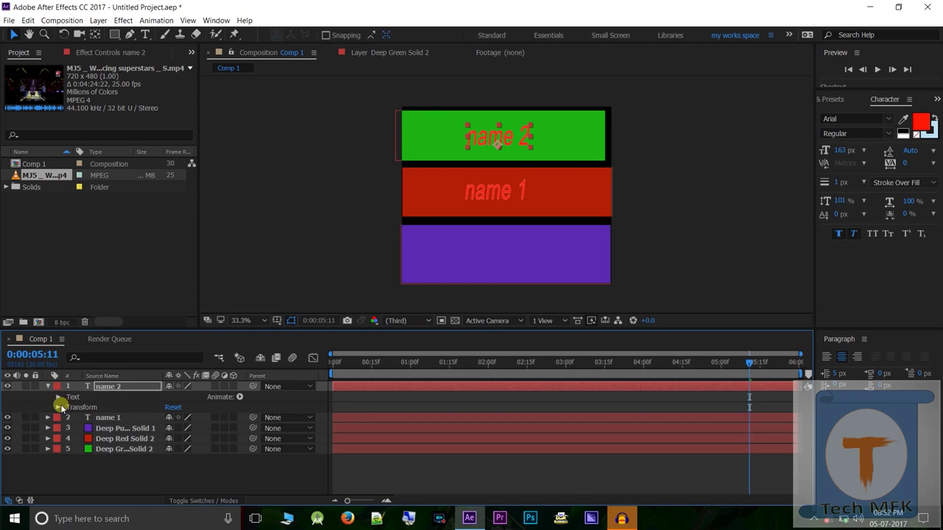
# Step: Keyframe name 2 to start off-frame upper right at 0:00 and land centred on the green band
pyautogui.click(58, 407)
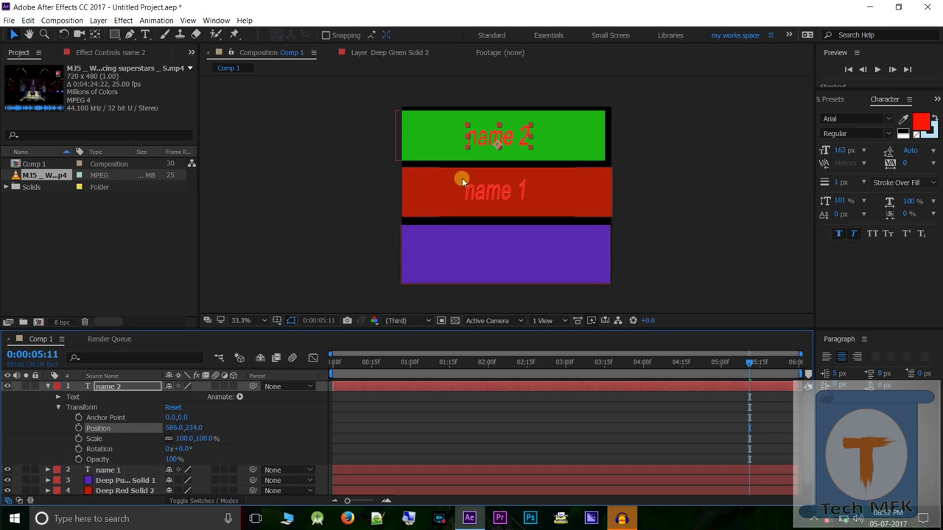
pyautogui.moveTo(487, 133); pyautogui.dragTo(759, 100)
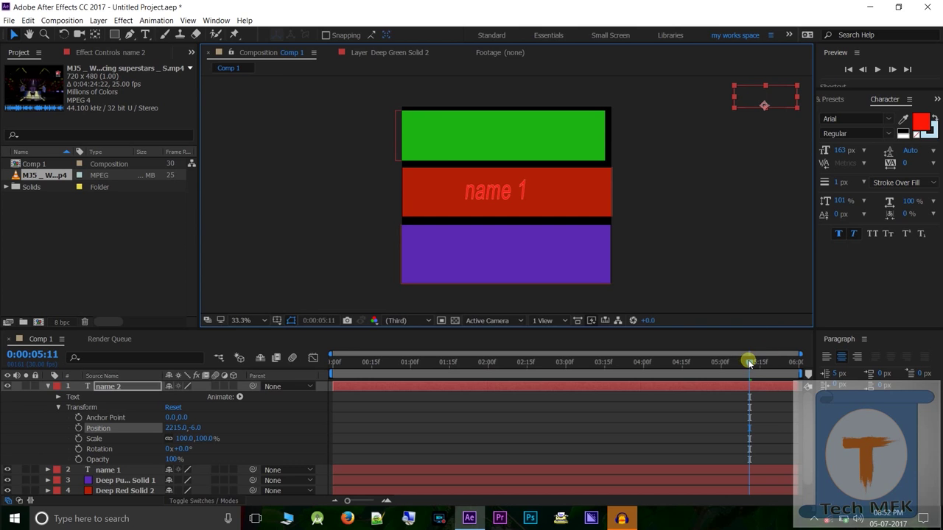
pyautogui.moveTo(749, 363); pyautogui.dragTo(320, 417)
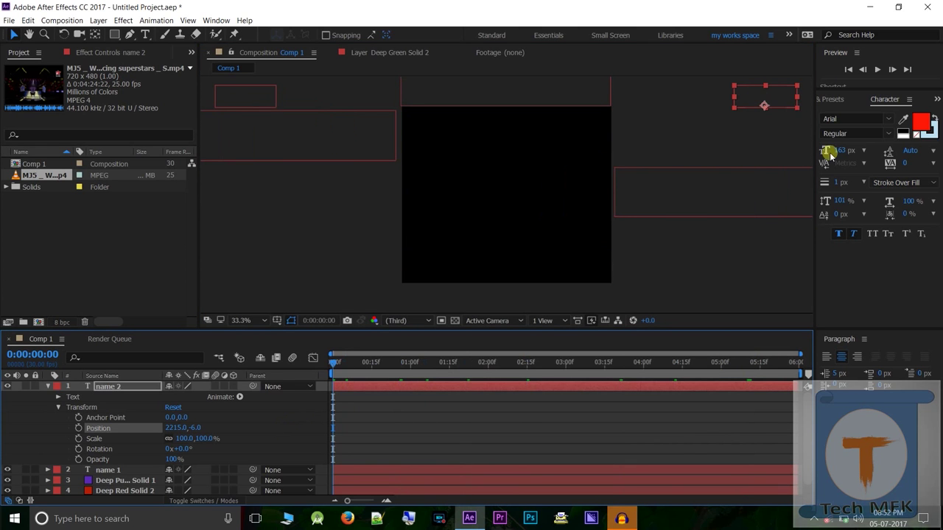
pyautogui.click(78, 428)
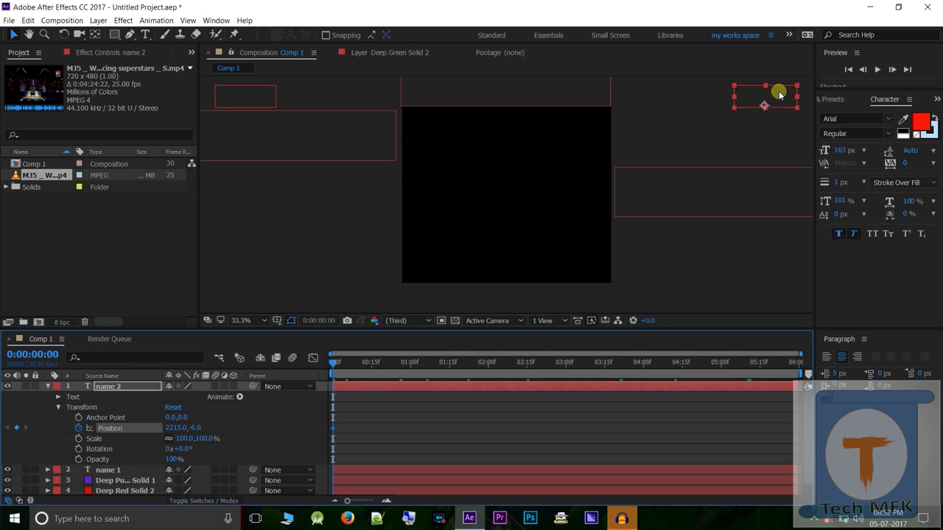
pyautogui.moveTo(333, 361)
pyautogui.mouseDown()
pyautogui.moveTo(692, 379)
pyautogui.moveTo(778, 399)
pyautogui.moveTo(770, 401)
pyautogui.mouseUp()
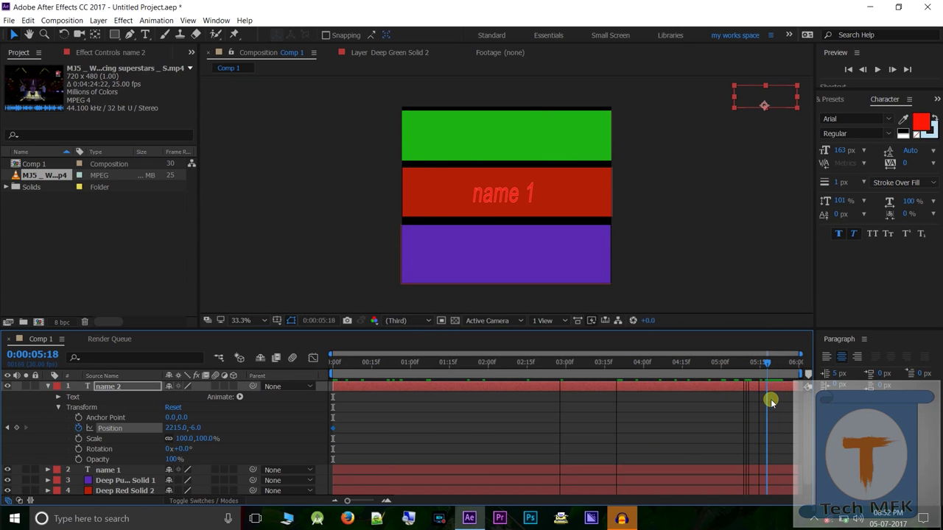
pyautogui.moveTo(768, 95); pyautogui.dragTo(499, 137)
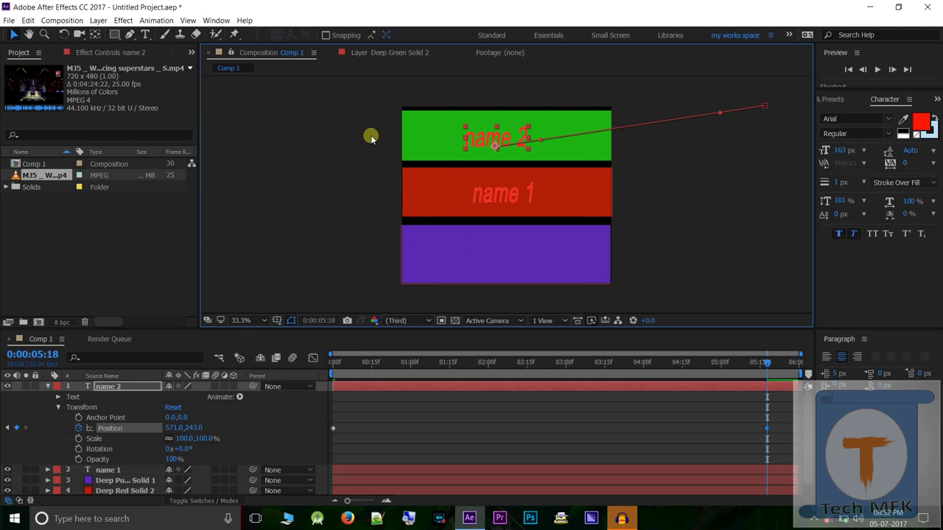
# Step: Collapse name 2 and add a new text layer reading 'name 3'
pyautogui.click(58, 407)
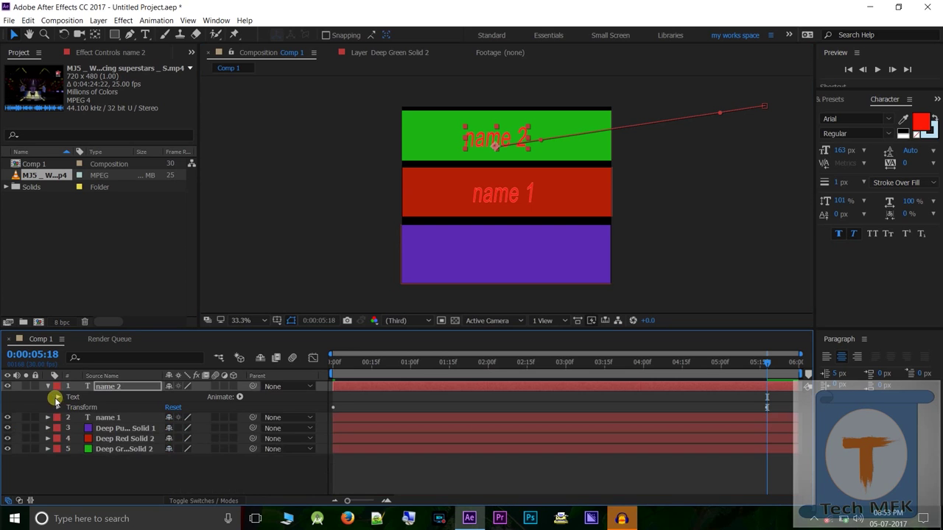
pyautogui.click(47, 387)
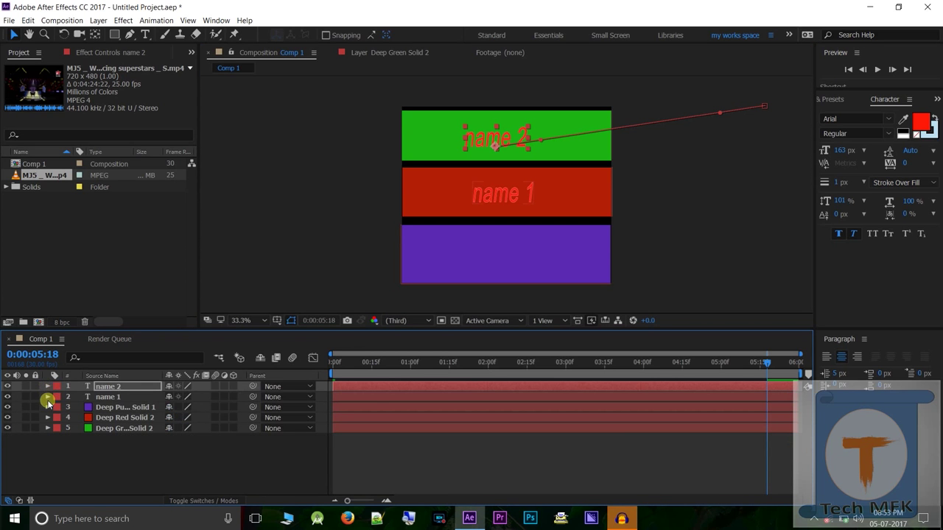
pyautogui.rightClick(84, 455)
pyautogui.moveTo(219, 358)
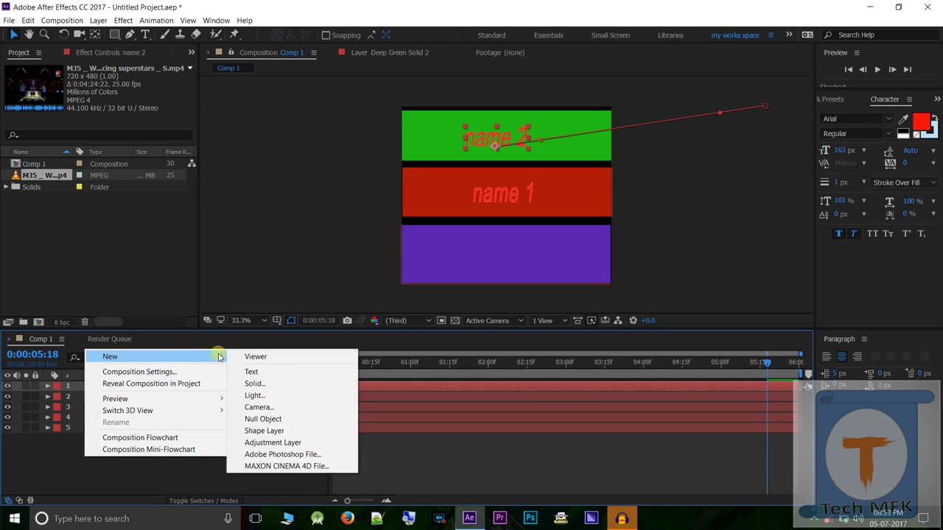
pyautogui.click(251, 371)
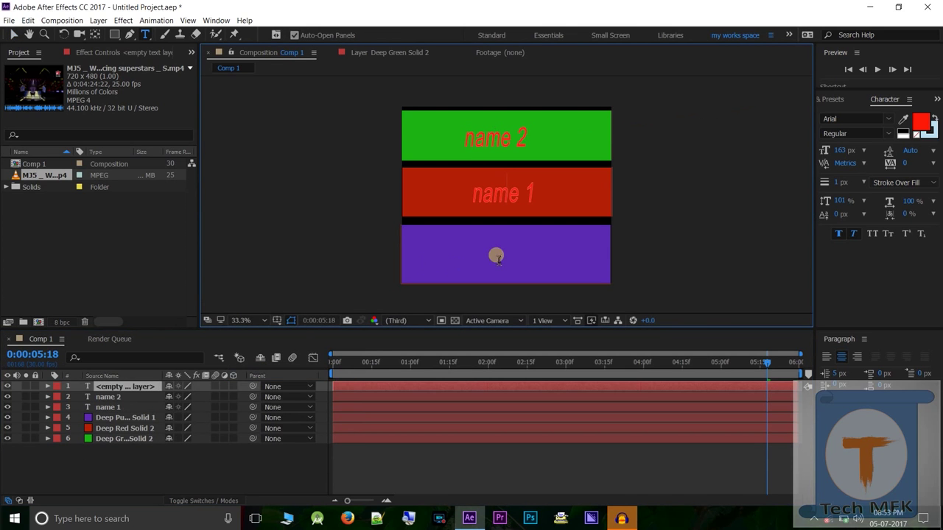
pyautogui.write('name')
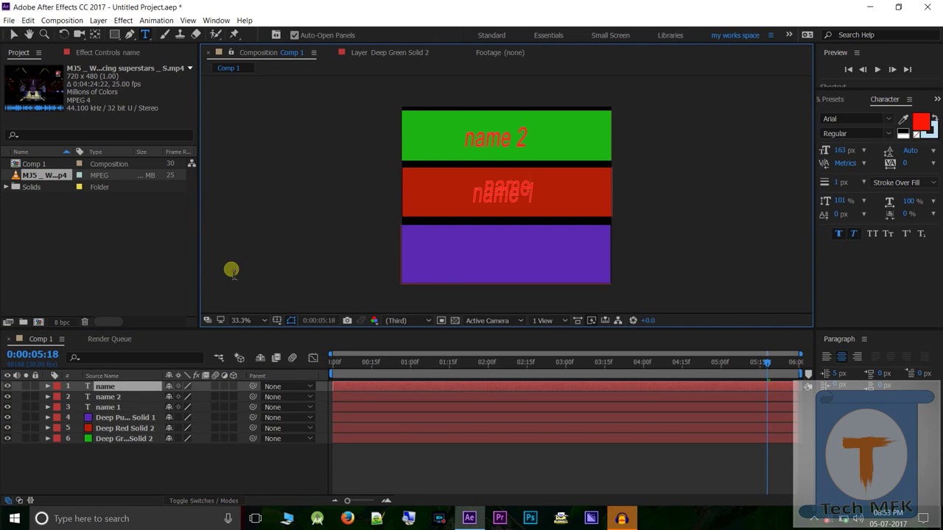
pyautogui.write(' 3')
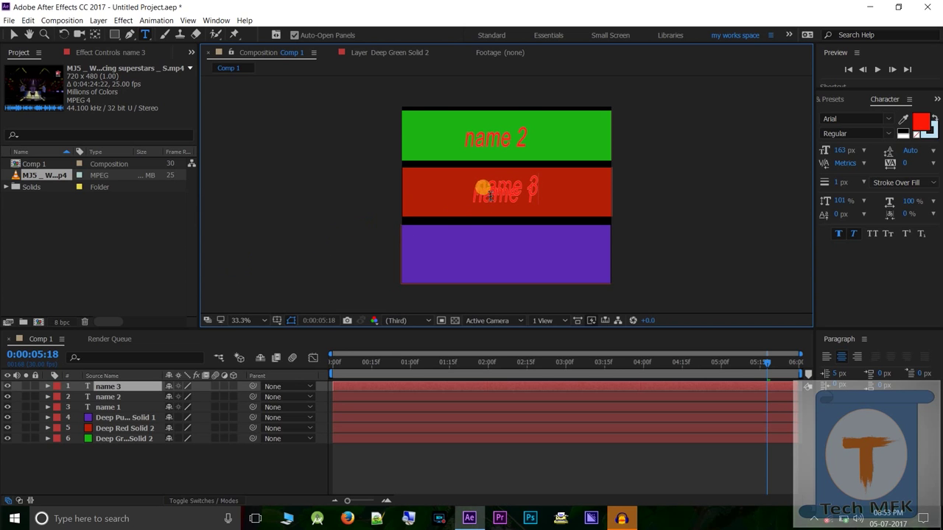
pyautogui.click(13, 34)
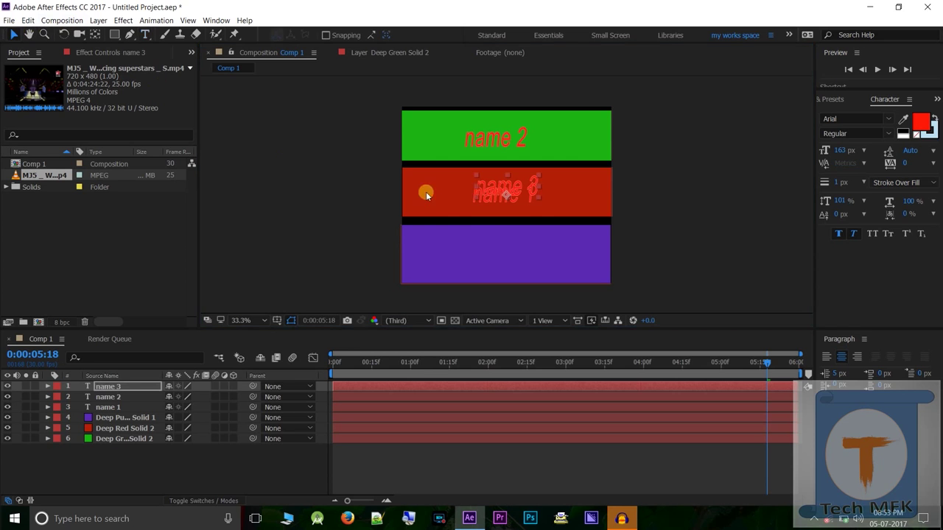
# Step: Move name 3 off-frame past the comp's bottom-right corner and return to the start
pyautogui.moveTo(496, 179)
pyautogui.mouseDown()
pyautogui.moveTo(499, 261)
pyautogui.moveTo(489, 258)
pyautogui.mouseUp()
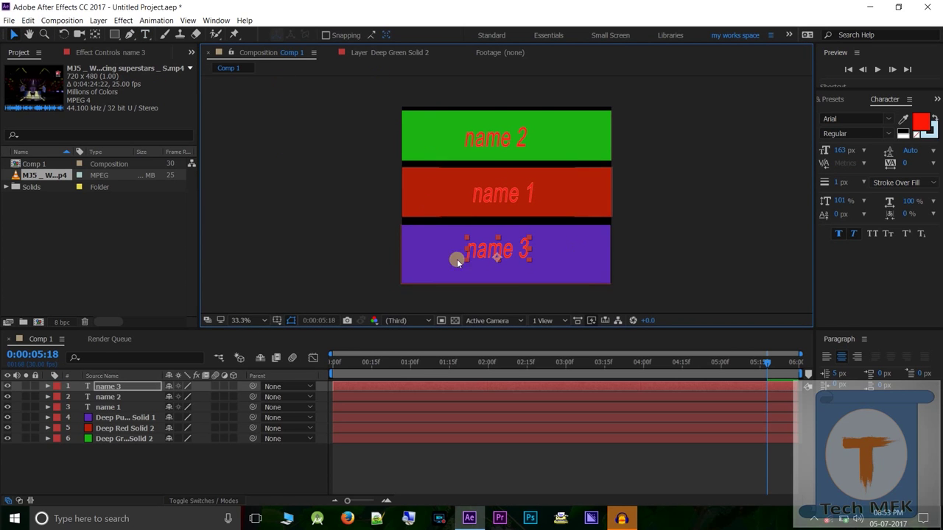
pyautogui.moveTo(515, 255); pyautogui.dragTo(750, 288)
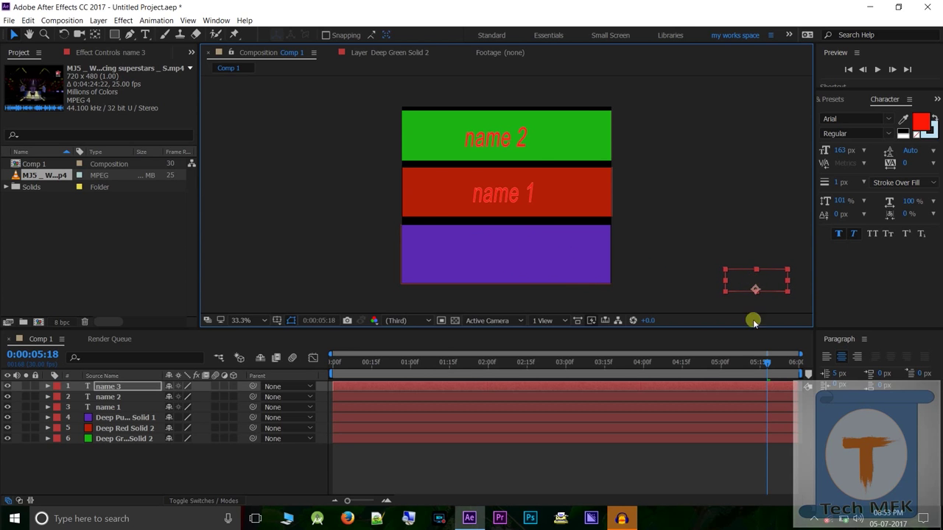
pyautogui.moveTo(767, 362); pyautogui.dragTo(406, 389)
pyautogui.press('Home')
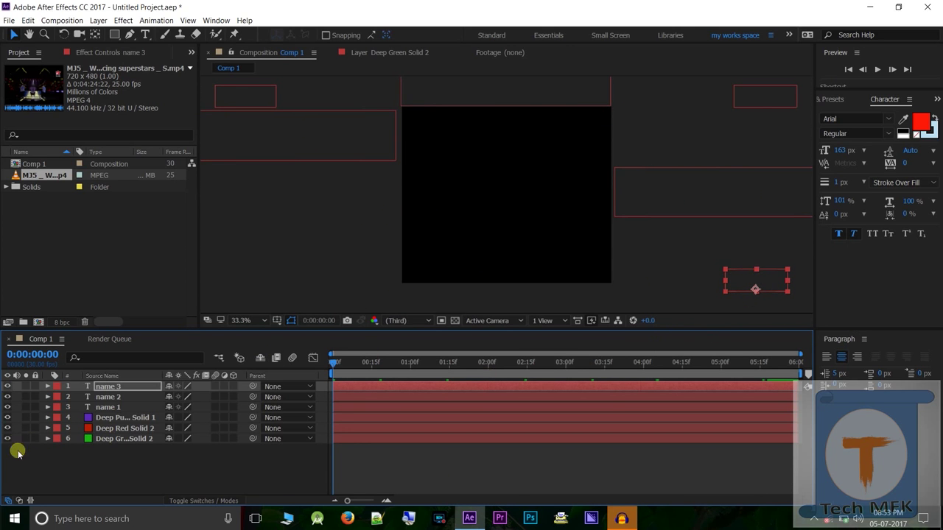
# Step: Set name 3's starting Position keyframe at 0:00, just off-frame lower right
pyautogui.click(47, 386)
pyautogui.click(57, 407)
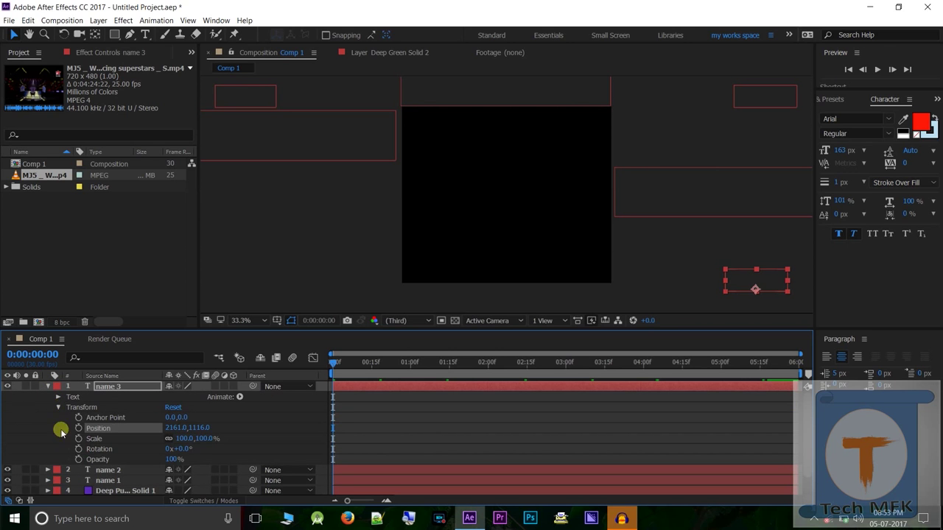
pyautogui.click(78, 429)
pyautogui.click(745, 284)
pyautogui.press('Right')
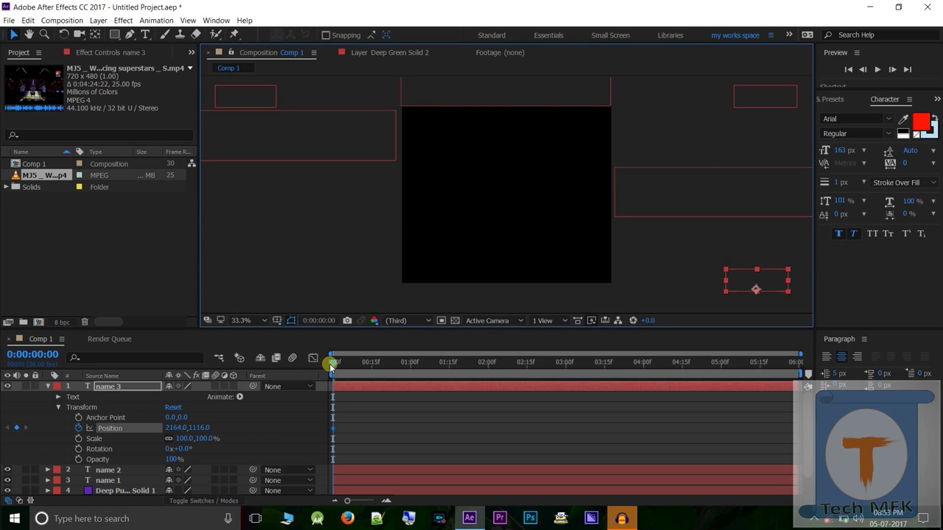
# Step: Land name 3 on the purple band at the end and bend its motion path into a curve
pyautogui.moveTo(332, 365); pyautogui.dragTo(803, 400)
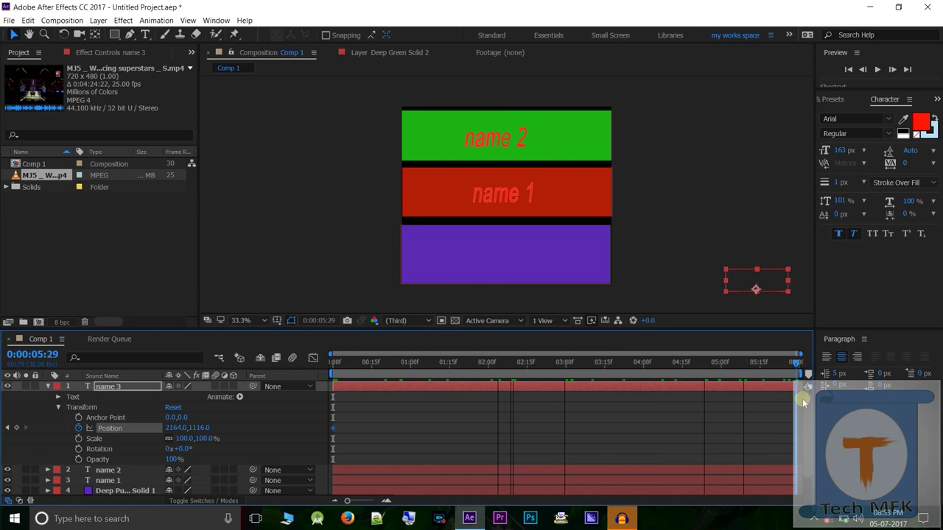
pyautogui.click(752, 282)
pyautogui.moveTo(754, 286); pyautogui.dragTo(501, 253)
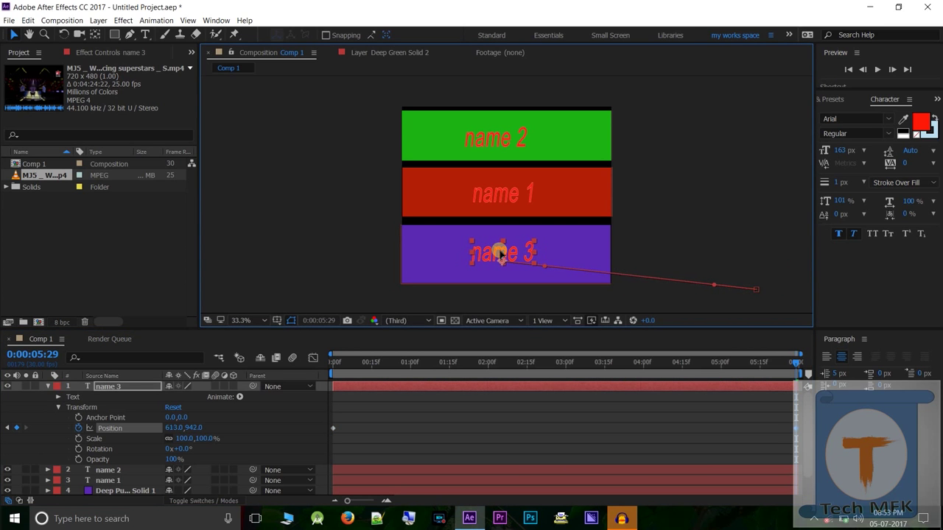
pyautogui.click(864, 69)
pyautogui.moveTo(794, 362); pyautogui.dragTo(801, 383)
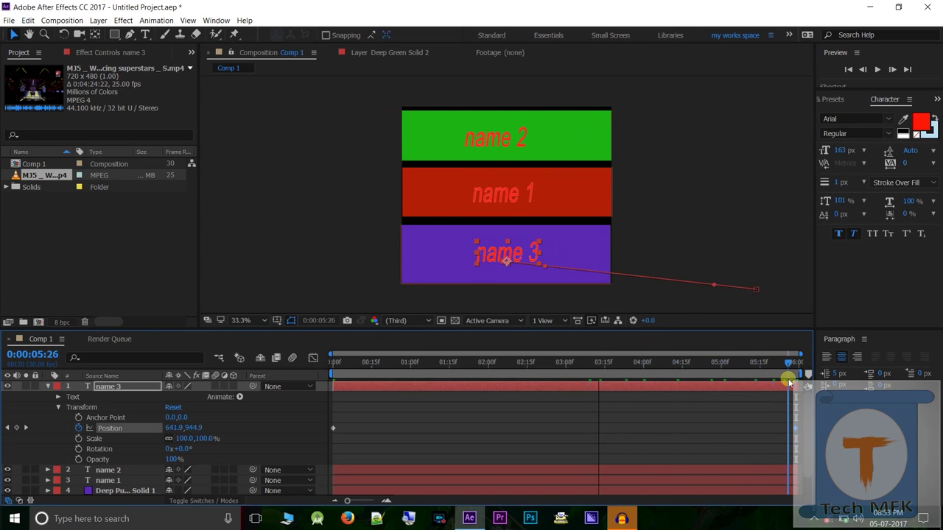
pyautogui.moveTo(545, 266)
pyautogui.mouseDown()
pyautogui.moveTo(503, 288)
pyautogui.moveTo(147, 295)
pyautogui.moveTo(215, 273)
pyautogui.mouseUp()
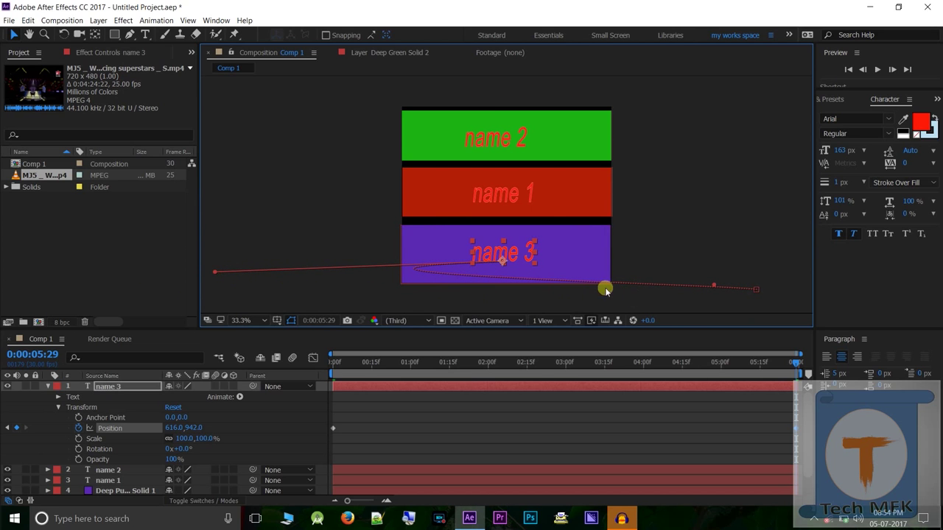
# Step: Preview the full animation of bands and name layers flying in, then stop it
pyautogui.click(877, 69)
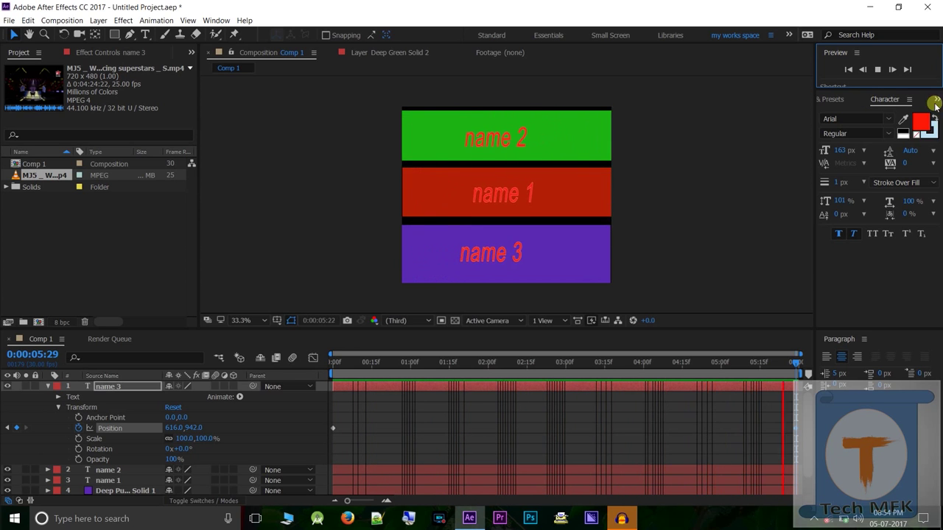
pyautogui.press('space')
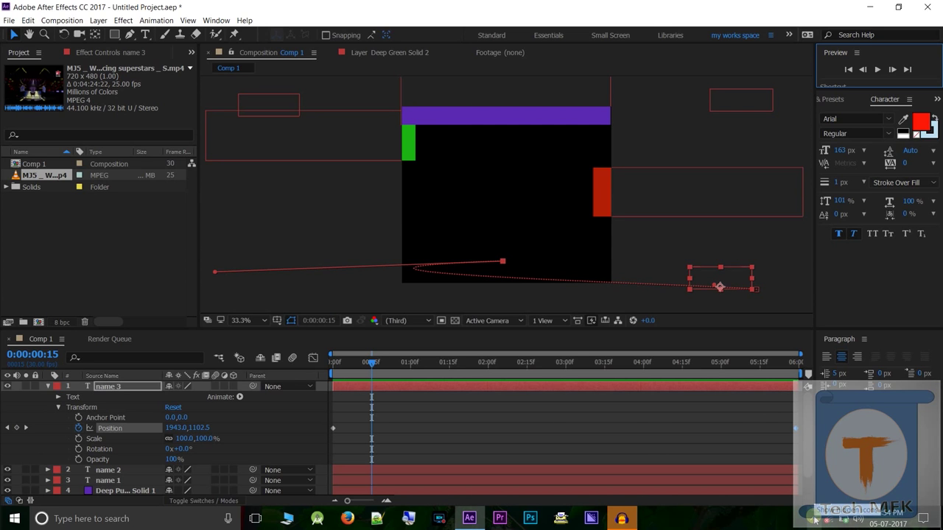
pyautogui.click(814, 518)
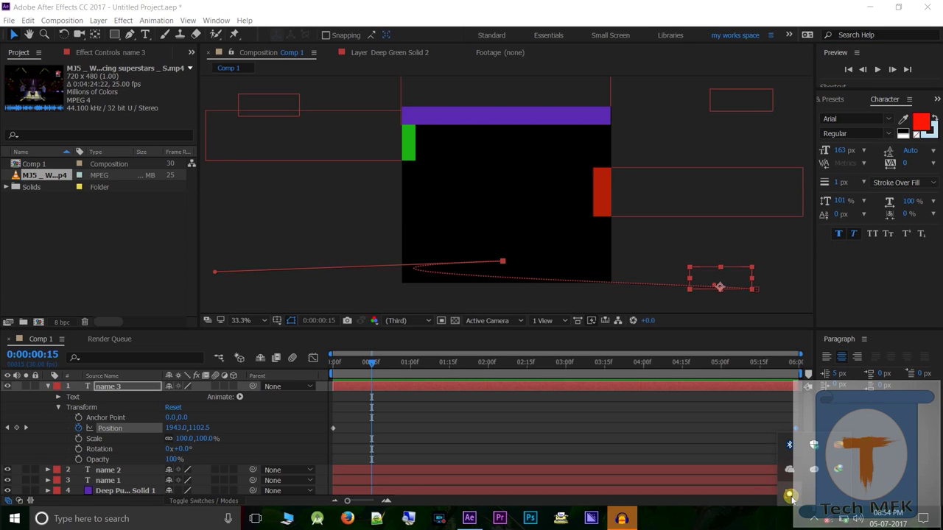
pyautogui.click(768, 520)
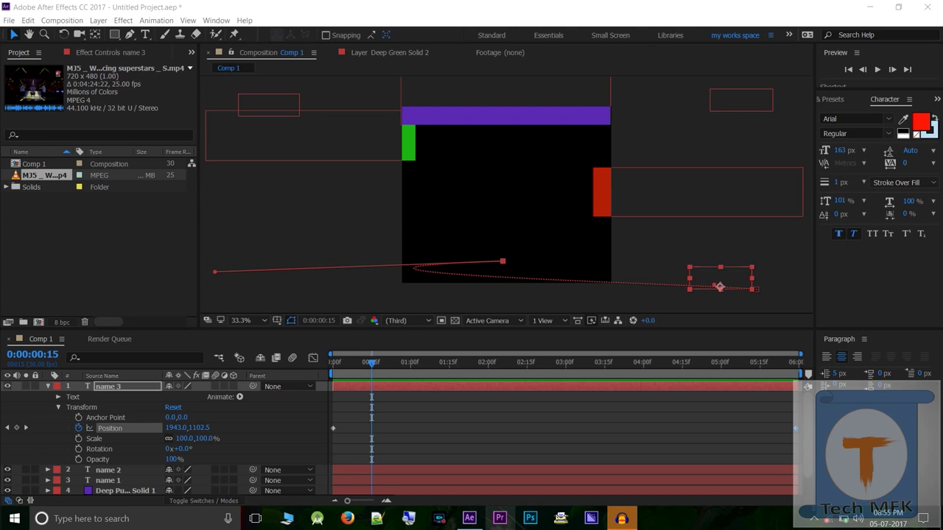
pyautogui.moveTo(623, 521)
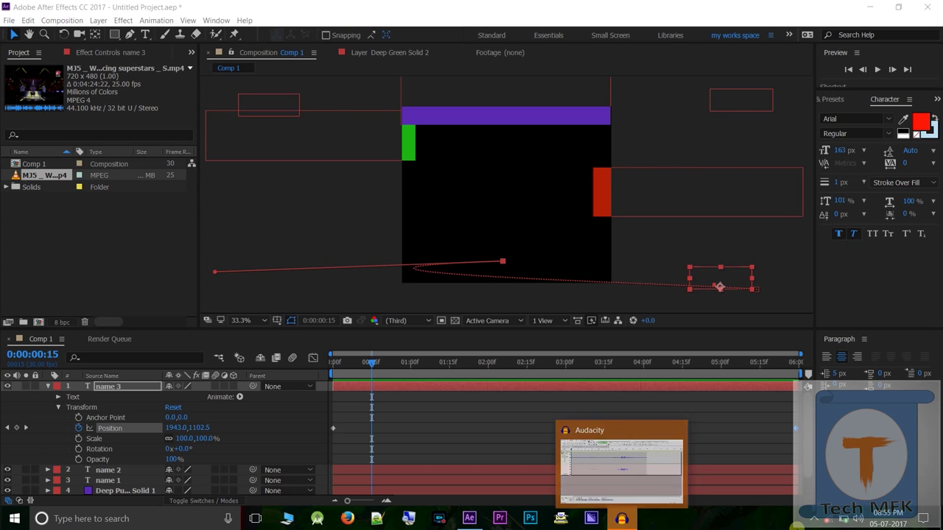
pyautogui.click(813, 519)
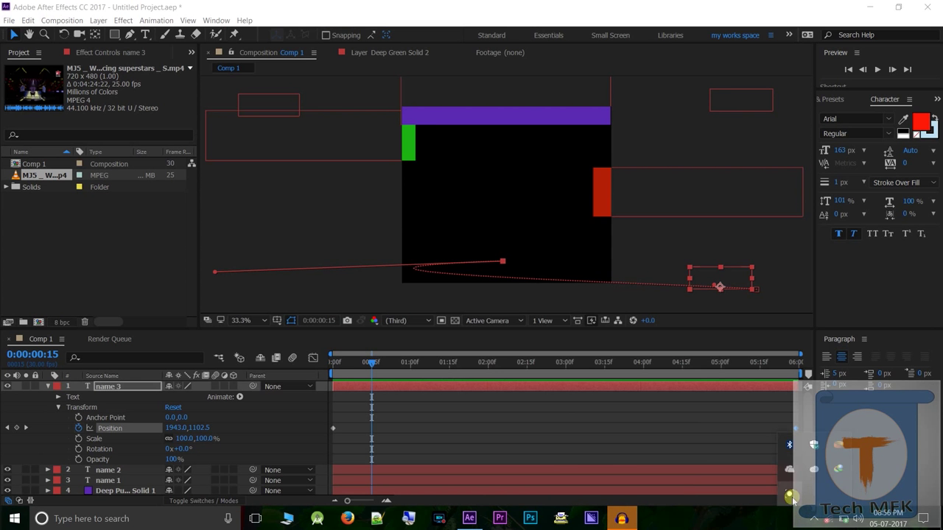
pyautogui.click(791, 499)
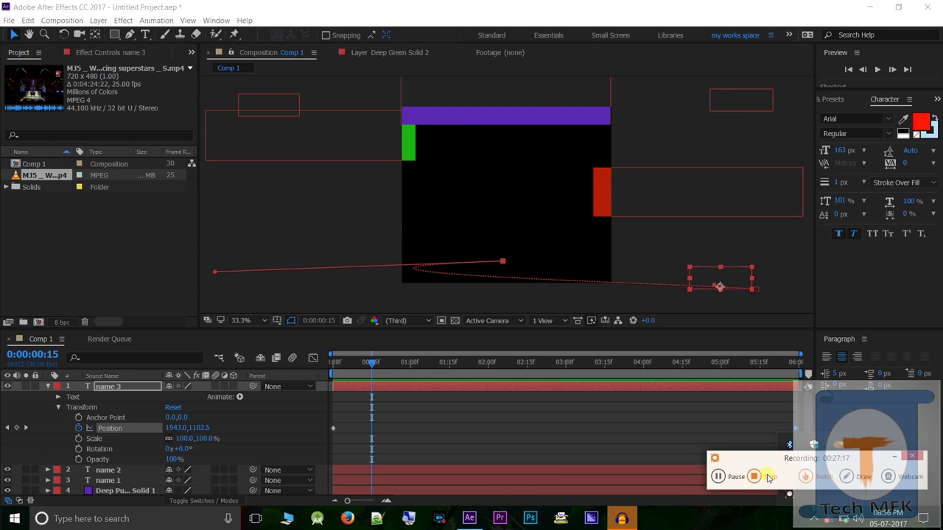